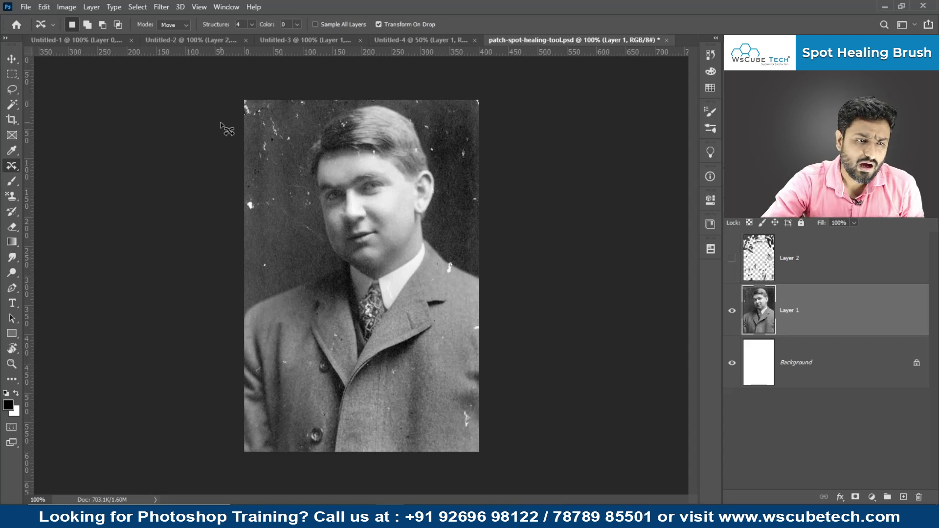
# Step: Switch from the Content-Aware Move Tool to the Spot Healing Brush Tool
pyautogui.rightClick(12, 166)
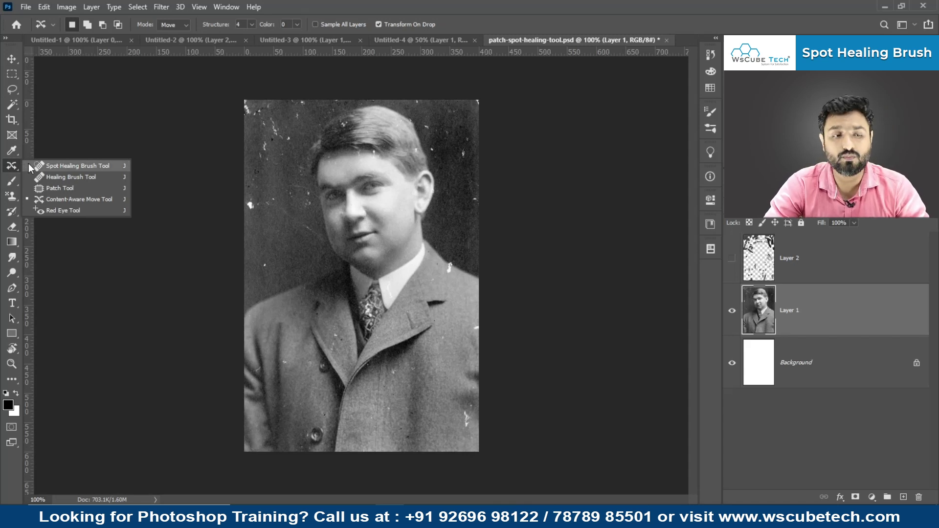
pyautogui.click(110, 168)
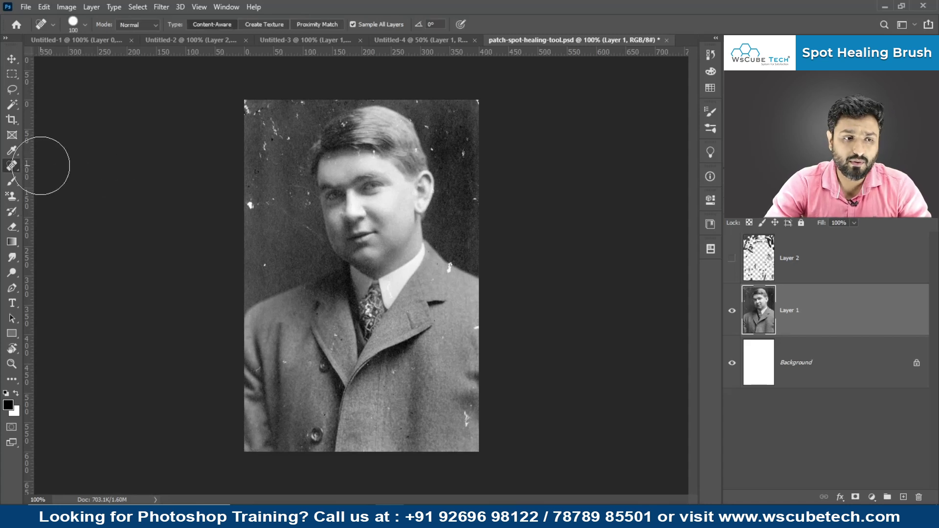
pyautogui.rightClick(11, 166)
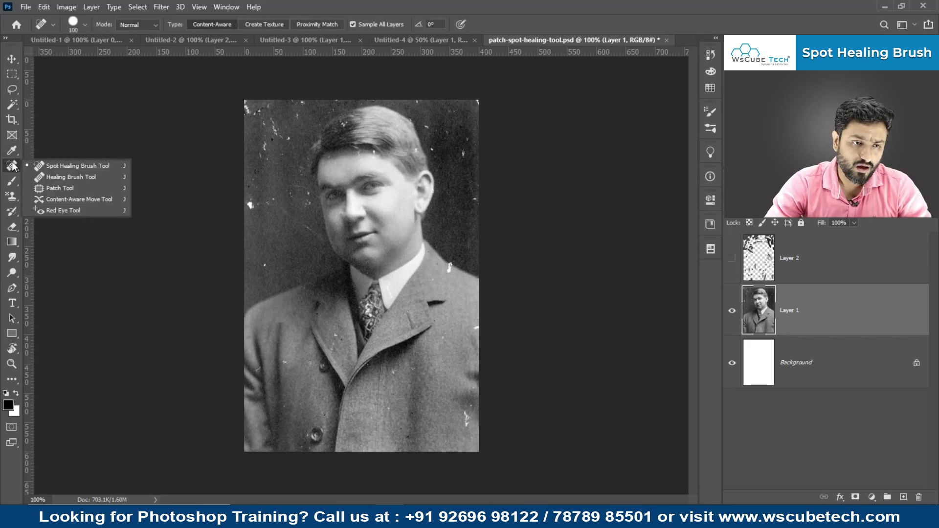
pyautogui.click(88, 165)
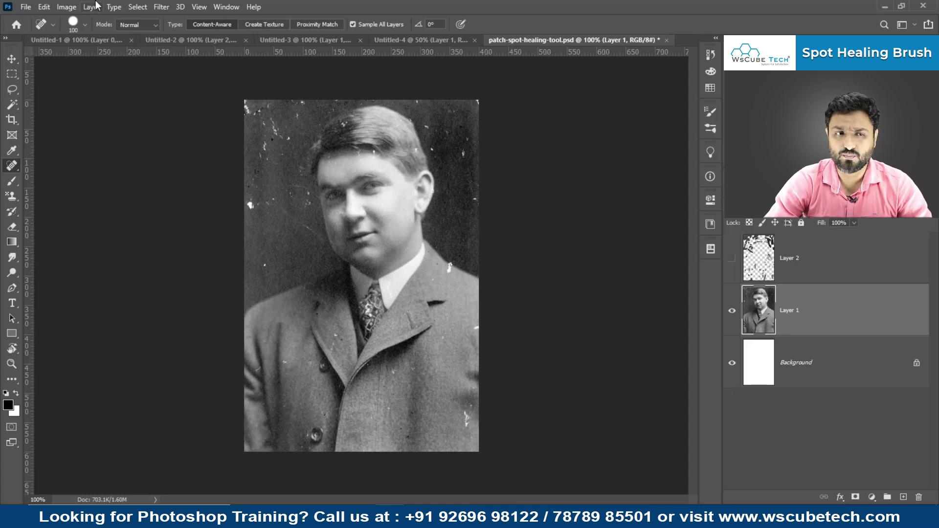
# Step: Set the Spot Healing Brush size to 18 px, keeping the area around the head in close view
pyautogui.click(85, 25)
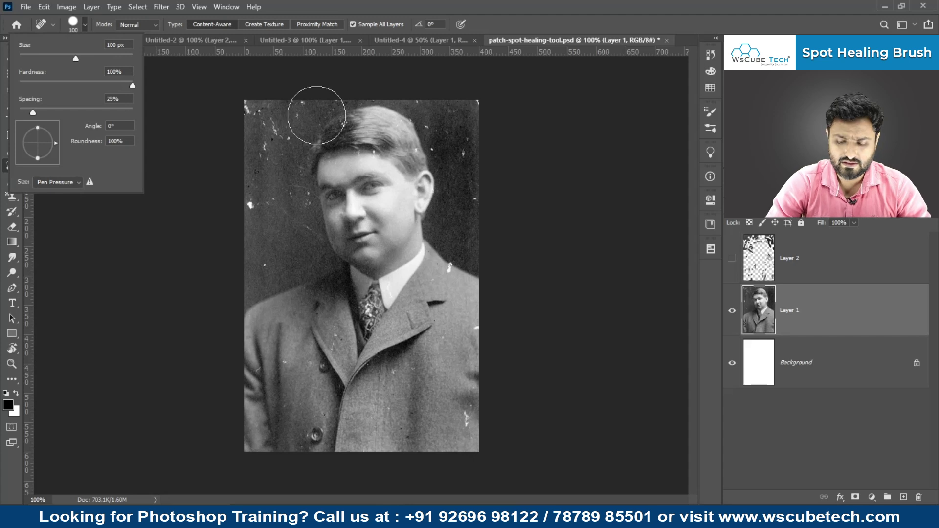
pyautogui.click(582, 125)
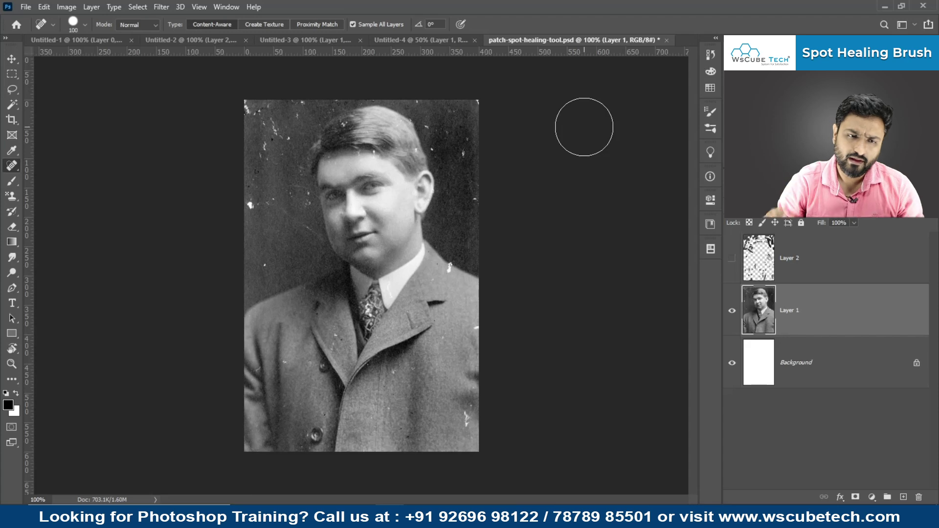
pyautogui.hotkey('ctrl', '+')
pyautogui.moveTo(359, 217); pyautogui.dragTo(385, 430)
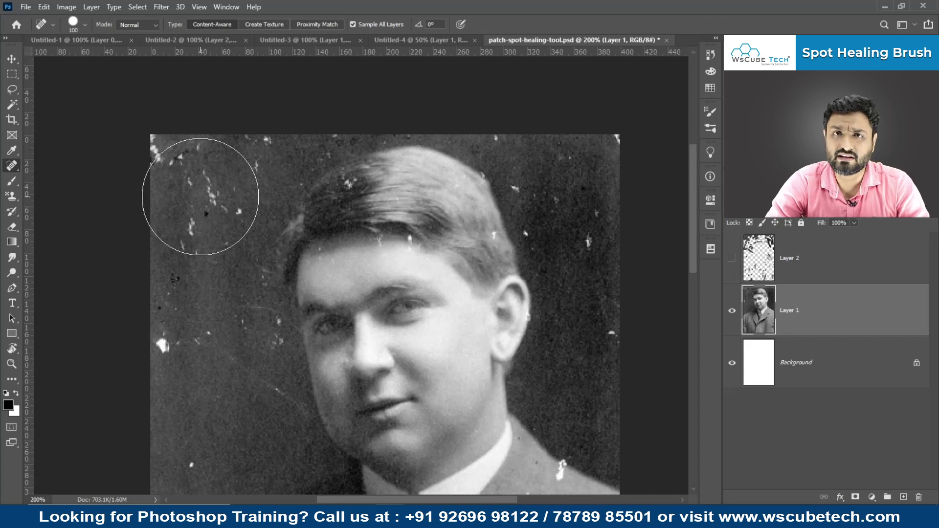
pyautogui.click(85, 25)
pyautogui.moveTo(78, 58); pyautogui.dragTo(29, 59)
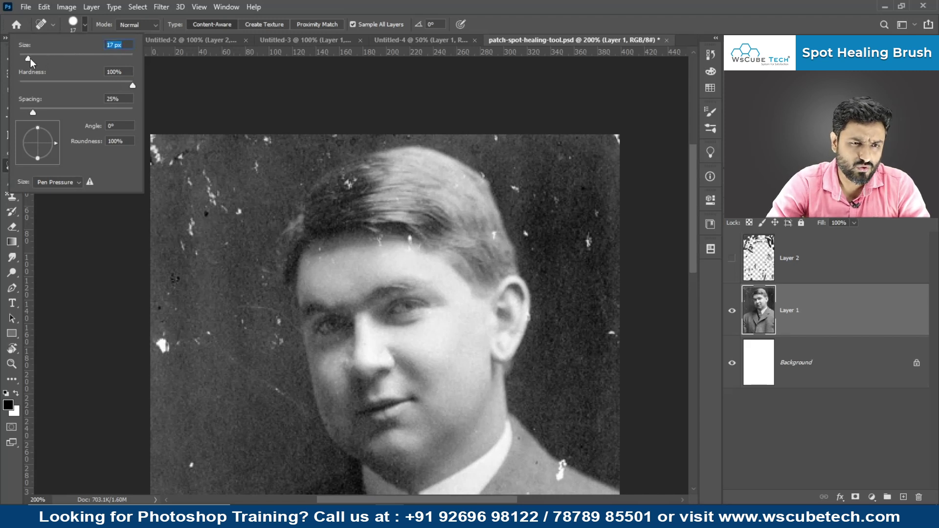
pyautogui.moveTo(31, 63); pyautogui.dragTo(29, 62)
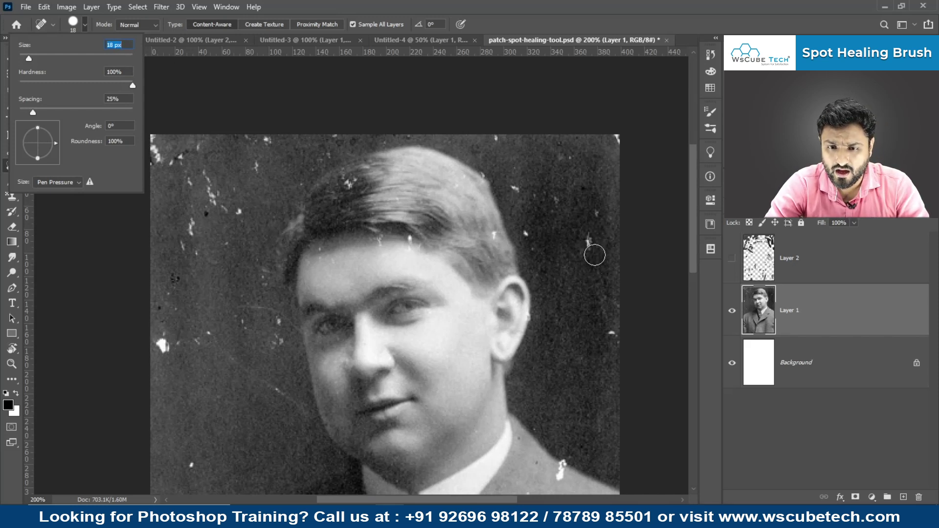
# Step: Heal the white specks in the dark background to the right of the man's head
pyautogui.click(592, 250)
pyautogui.moveTo(589, 254); pyautogui.dragTo(614, 133)
pyautogui.moveTo(567, 210); pyautogui.dragTo(541, 190)
pyautogui.moveTo(535, 248)
pyautogui.mouseDown()
pyautogui.moveTo(529, 205)
pyautogui.moveTo(497, 137)
pyautogui.mouseUp()
pyautogui.click(532, 151)
pyautogui.moveTo(567, 166); pyautogui.dragTo(566, 158)
pyautogui.moveTo(607, 328); pyautogui.dragTo(619, 349)
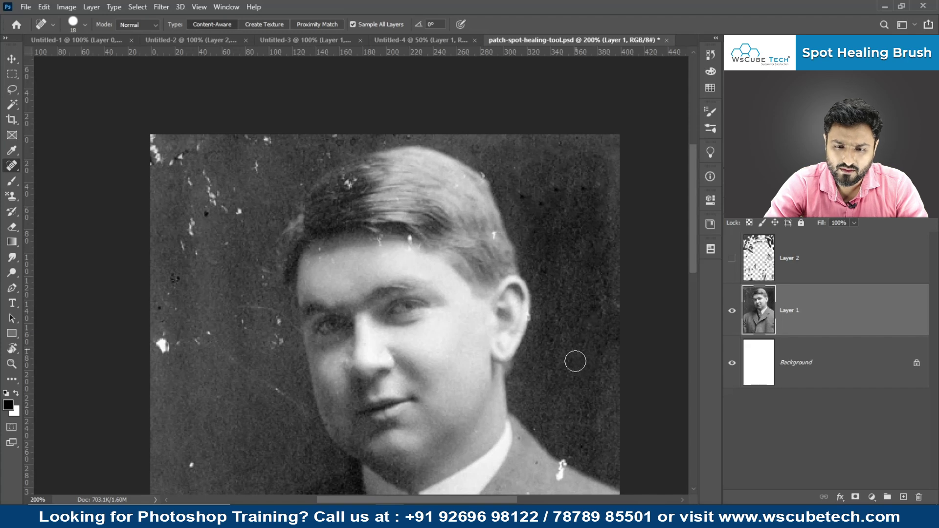
# Step: Heal the white specks in the upper-left corner of the photo's background
pyautogui.hotkey('ctrl', '0')
pyautogui.hotkey('ctrl', '-')
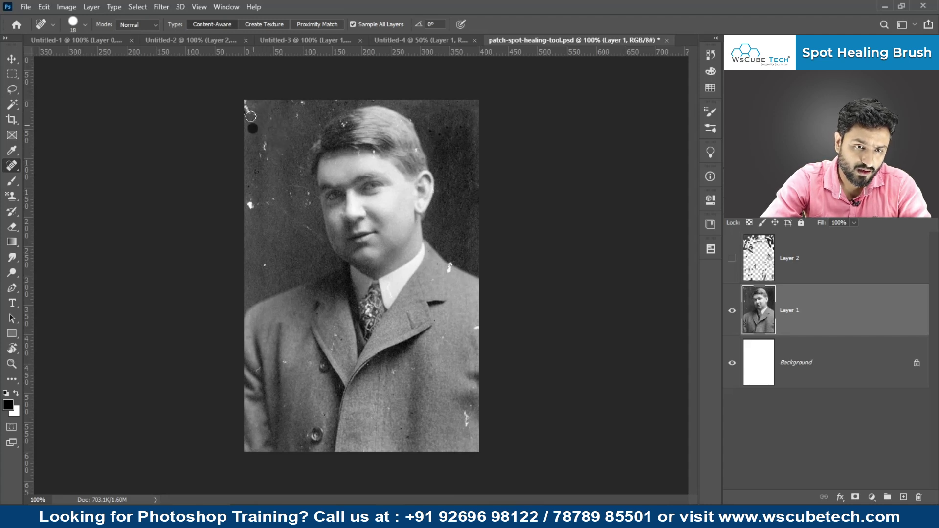
pyautogui.click(288, 119)
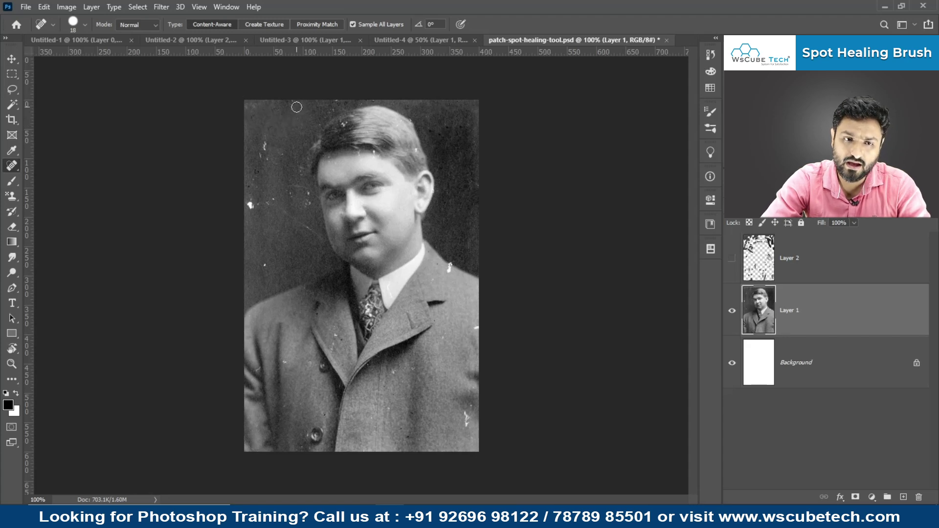
# Step: Try to heal the white specks scattered through the man's hair
pyautogui.hotkey('ctrl', '+')
pyautogui.moveTo(325, 123)
pyautogui.mouseDown()
pyautogui.moveTo(343, 167)
pyautogui.moveTo(388, 419)
pyautogui.mouseUp()
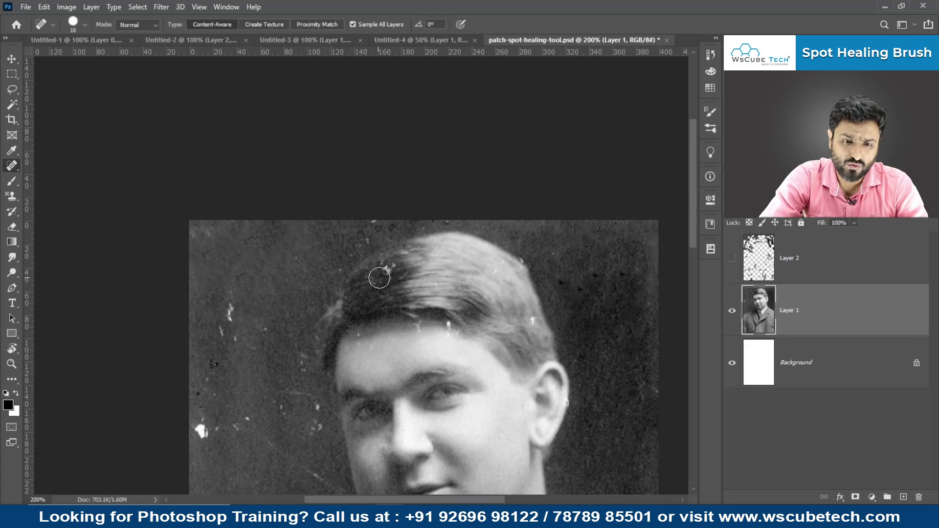
pyautogui.moveTo(381, 272)
pyautogui.mouseDown()
pyautogui.moveTo(445, 268)
pyautogui.moveTo(513, 286)
pyautogui.mouseUp()
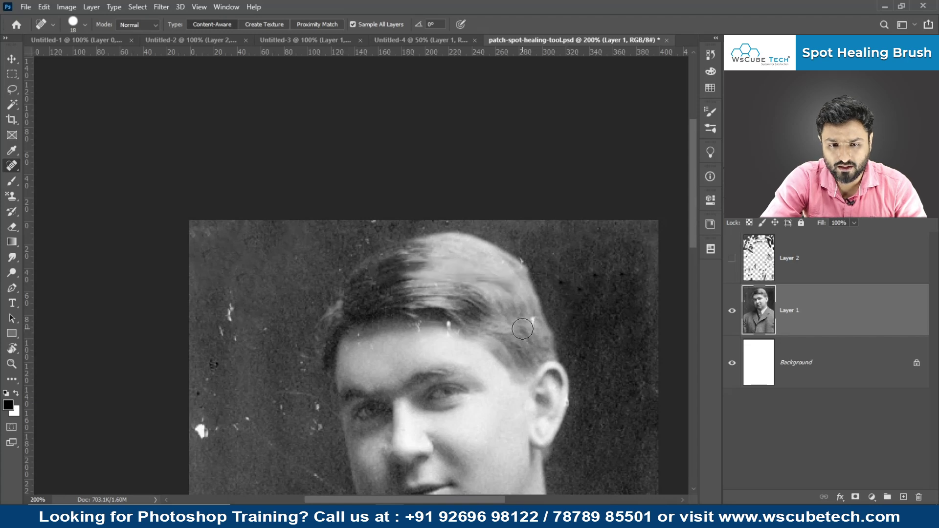
pyautogui.hotkey('ctrl', '+')
pyautogui.hotkey('ctrl', '+')
pyautogui.moveTo(524, 329); pyautogui.dragTo(332, 275)
pyautogui.hotkey('ctrl', '+')
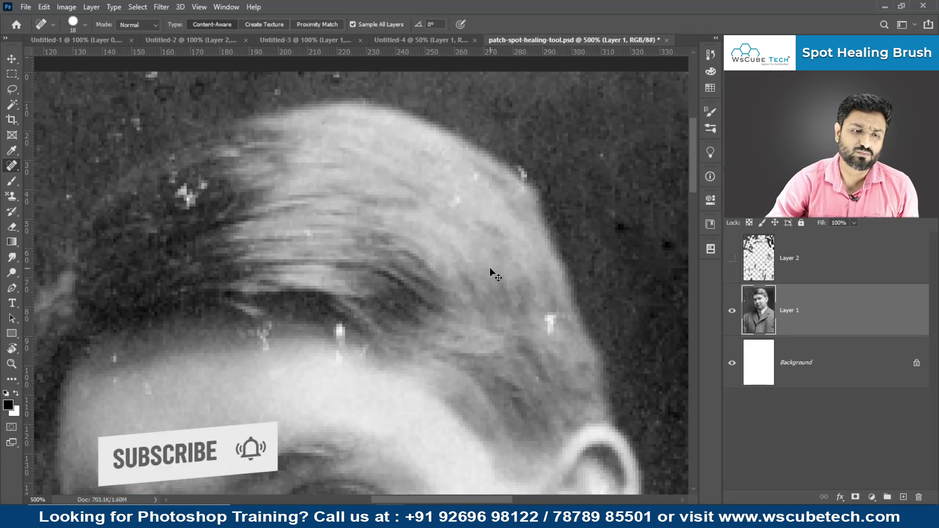
pyautogui.hotkey('ctrl', '-')
pyautogui.hotkey('ctrl', '-')
pyautogui.hotkey('ctrl', '-')
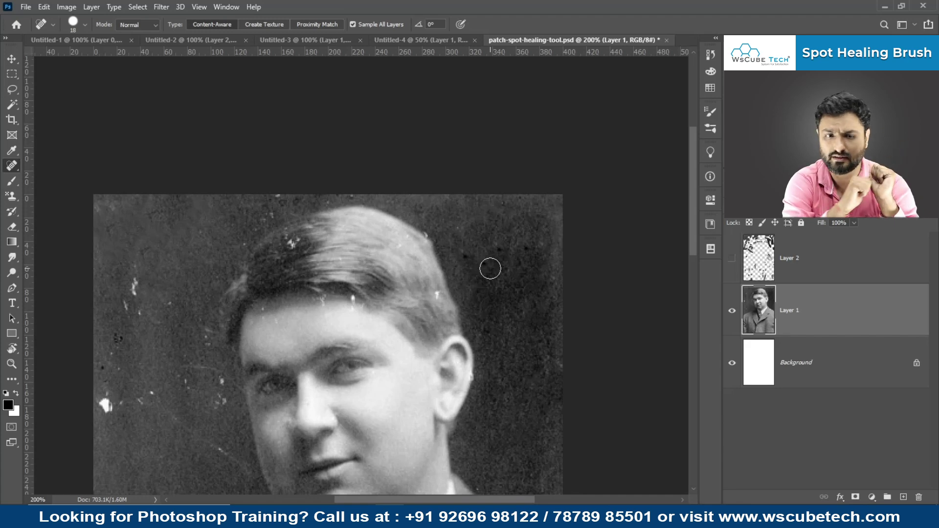
# Step: Try to heal the large white blotch at the left edge of the background, and undo the attempts
pyautogui.scroll(1, 490, 268)
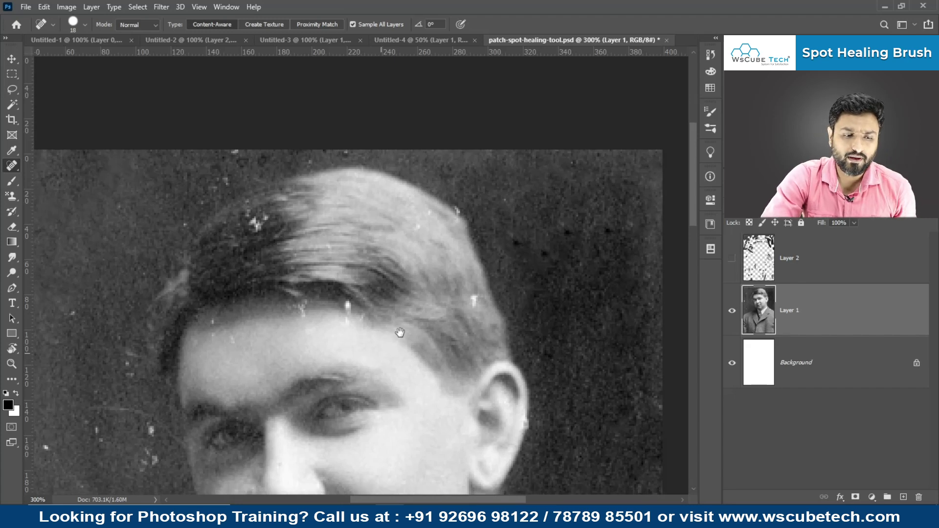
pyautogui.moveTo(379, 350); pyautogui.dragTo(645, 172)
pyautogui.moveTo(257, 307)
pyautogui.mouseDown()
pyautogui.moveTo(242, 269)
pyautogui.moveTo(239, 280)
pyautogui.mouseUp()
pyautogui.hotkey('ctrl', 'z')
pyautogui.moveTo(234, 300); pyautogui.dragTo(237, 292)
pyautogui.click(240, 290)
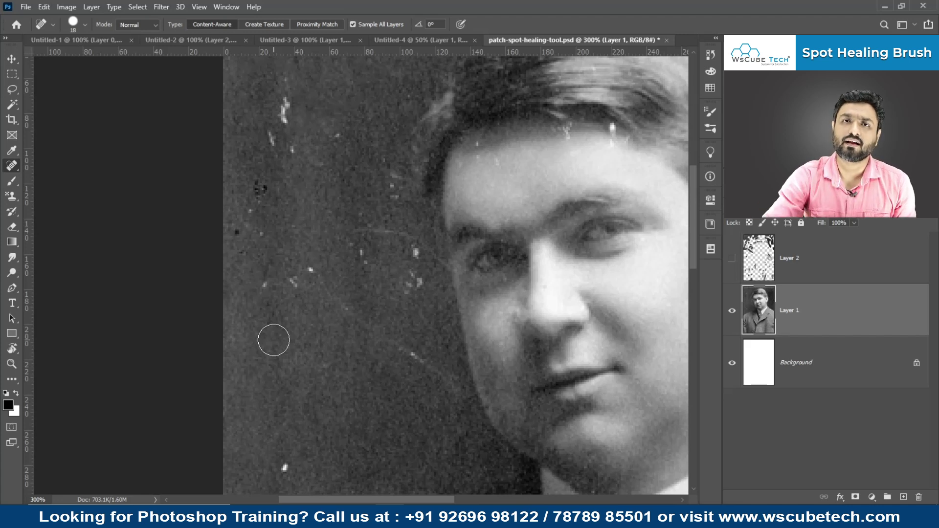
pyautogui.hotkey('ctrl', 'z')
pyautogui.hotkey('ctrl', 'z')
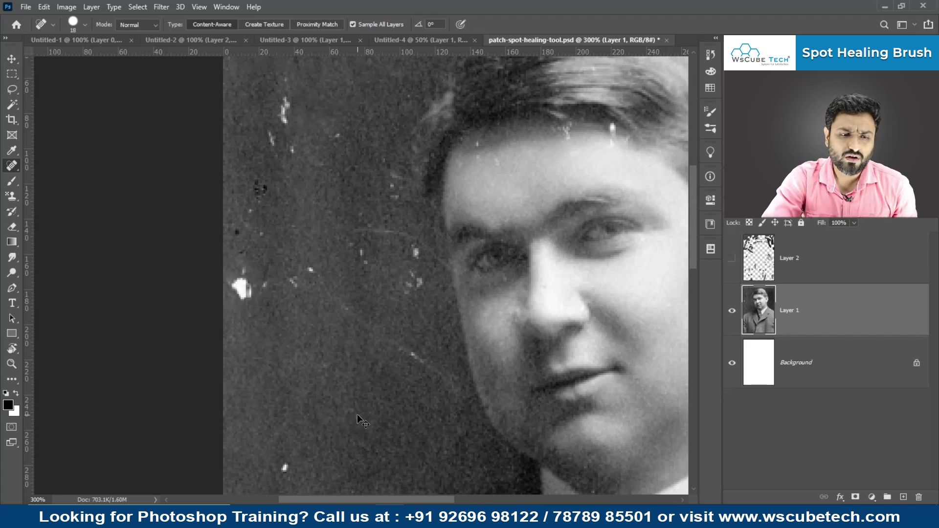
pyautogui.hotkey('ctrl', '1')
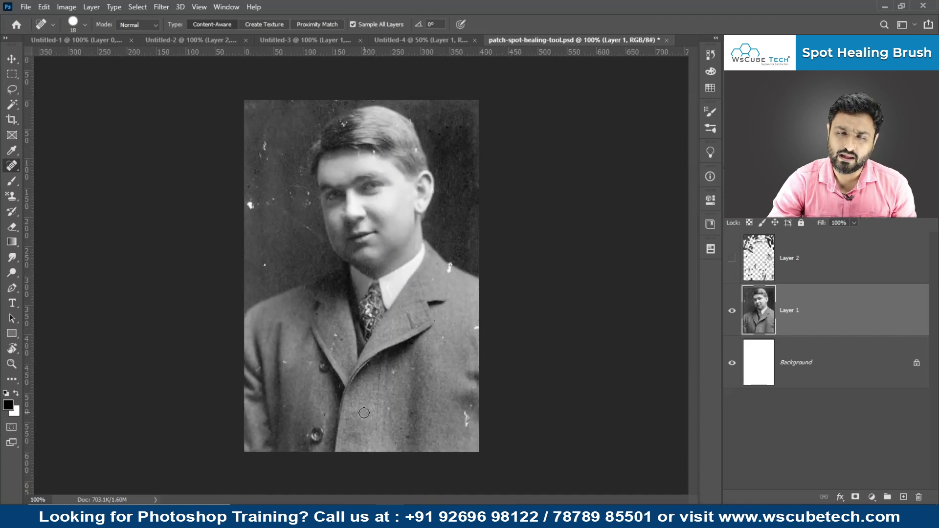
pyautogui.hotkey('ctrl', '+')
pyautogui.hotkey('ctrl', '+')
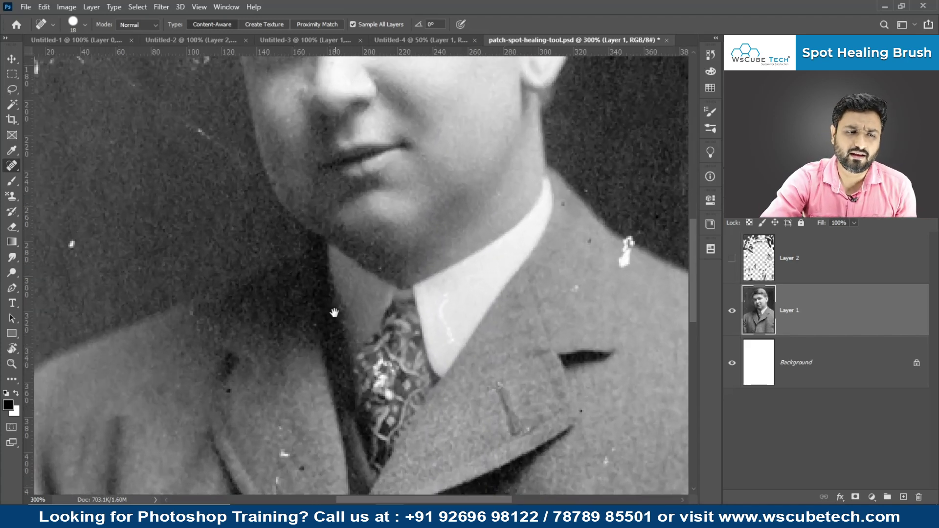
pyautogui.moveTo(335, 312); pyautogui.dragTo(538, 361)
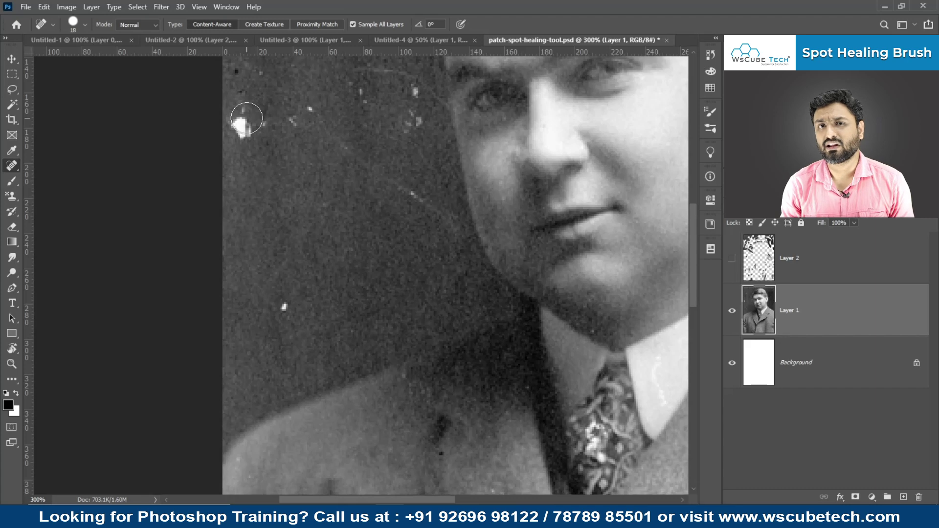
pyautogui.hotkey('ctrl', '-')
pyautogui.hotkey('ctrl', '-')
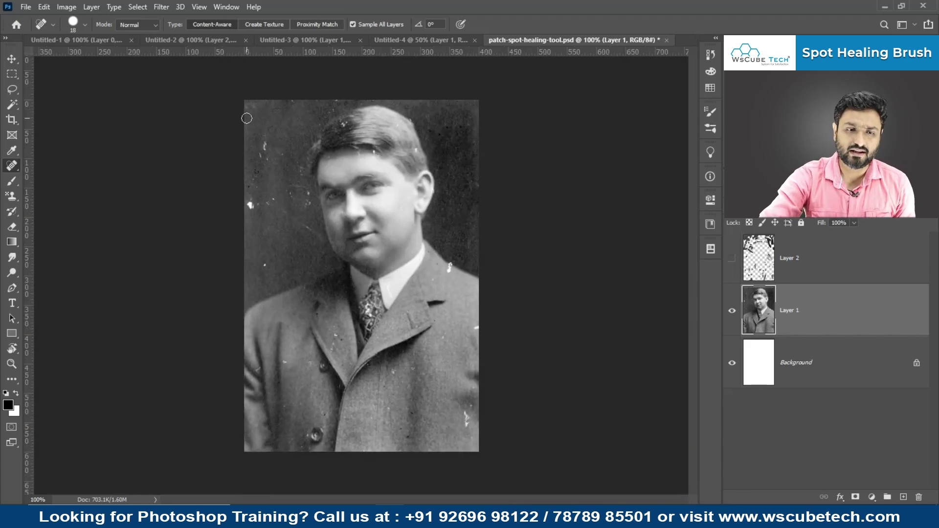
# Step: Heal the large white blotch at the background's left edge and the small specks just beside it
pyautogui.hotkey('ctrl', '+')
pyautogui.hotkey('ctrl', '+')
pyautogui.moveTo(246, 118); pyautogui.dragTo(397, 256)
pyautogui.click(180, 200)
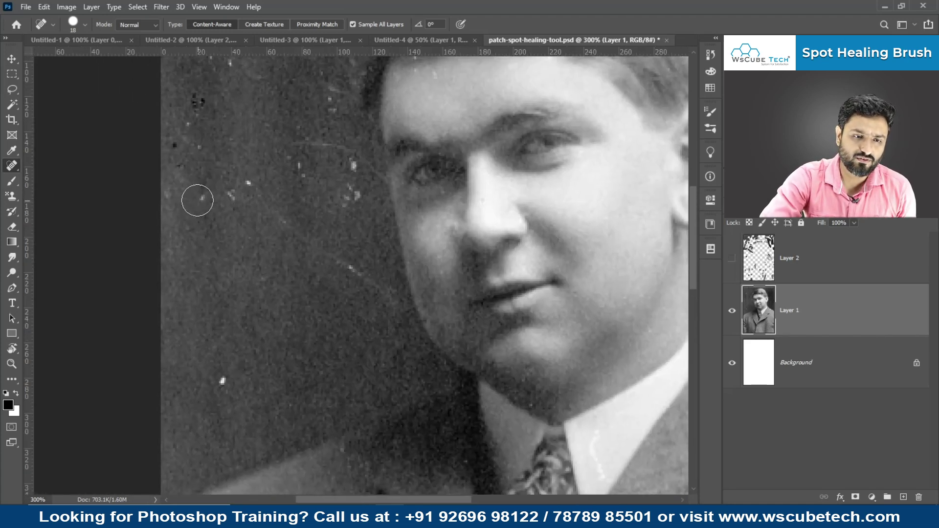
pyautogui.click(230, 197)
pyautogui.click(246, 180)
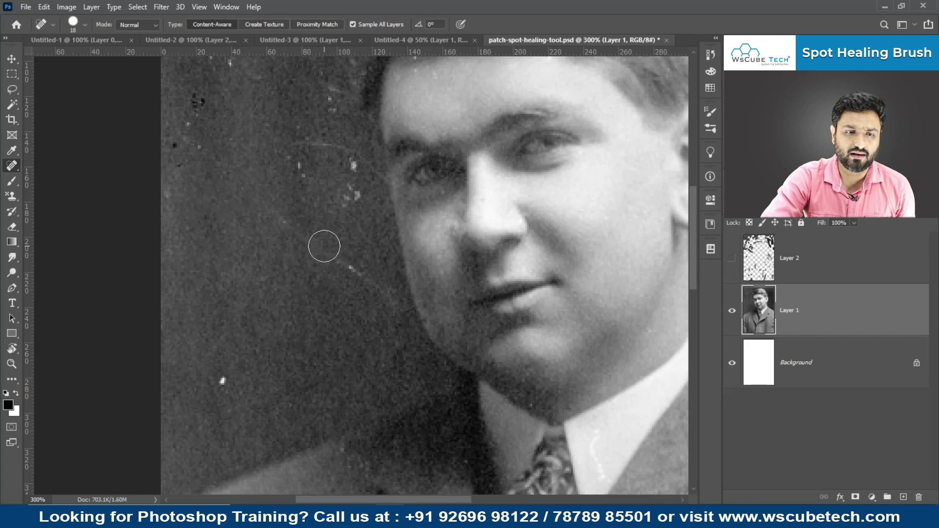
pyautogui.moveTo(369, 294); pyautogui.dragTo(235, 74)
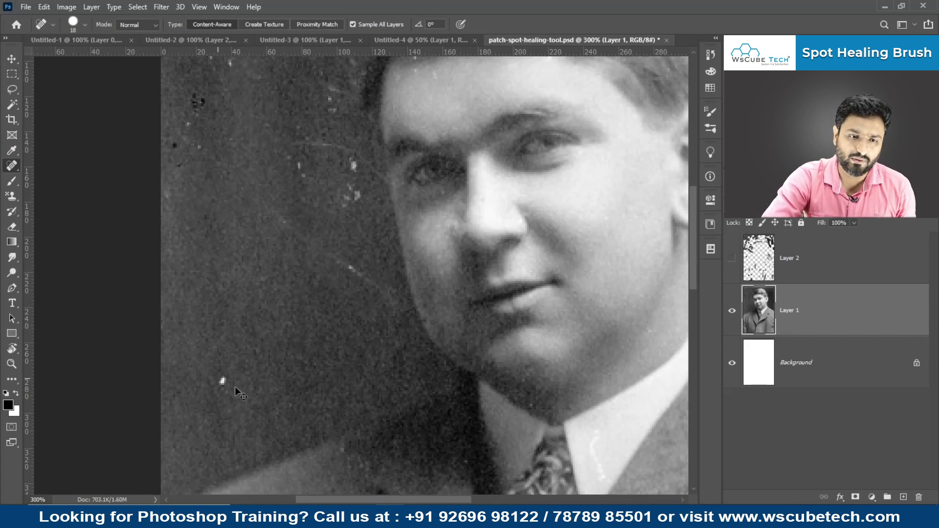
# Step: Try to heal all the white specks along the hairline with one long stroke, and undo it
pyautogui.moveTo(460, 269)
pyautogui.mouseDown()
pyautogui.moveTo(298, 371)
pyautogui.moveTo(296, 478)
pyautogui.mouseUp()
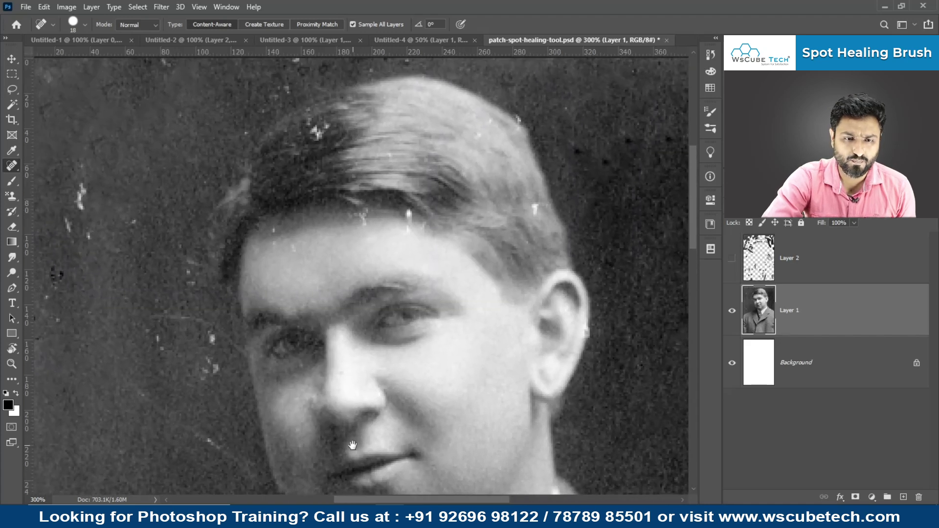
pyautogui.moveTo(278, 220); pyautogui.dragTo(543, 224)
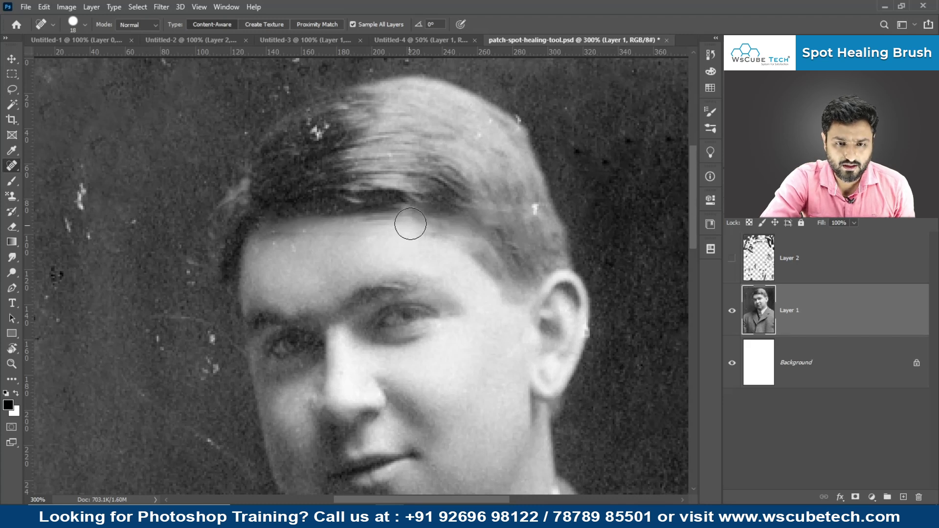
pyautogui.hotkey('ctrl', 'z')
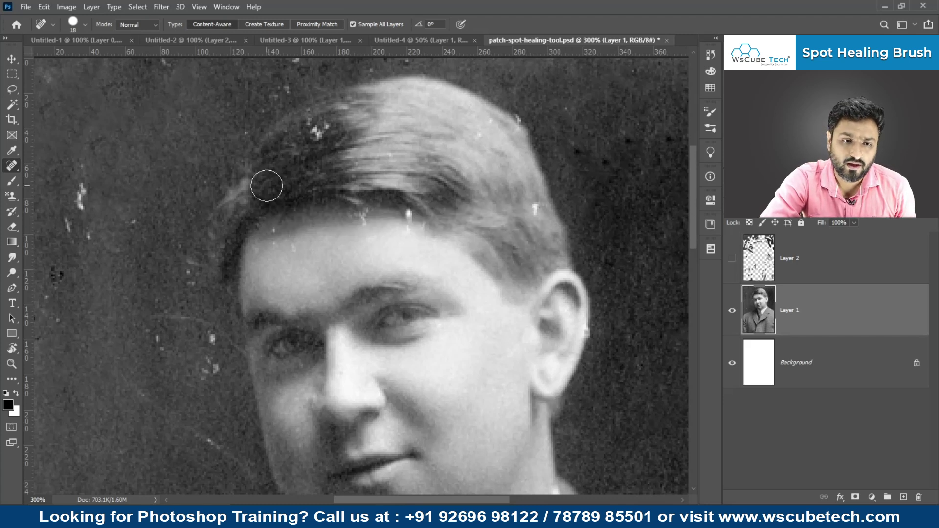
# Step: Try to heal the hairline and forehead specks one spot at a time, and undo these corrections
pyautogui.click(356, 211)
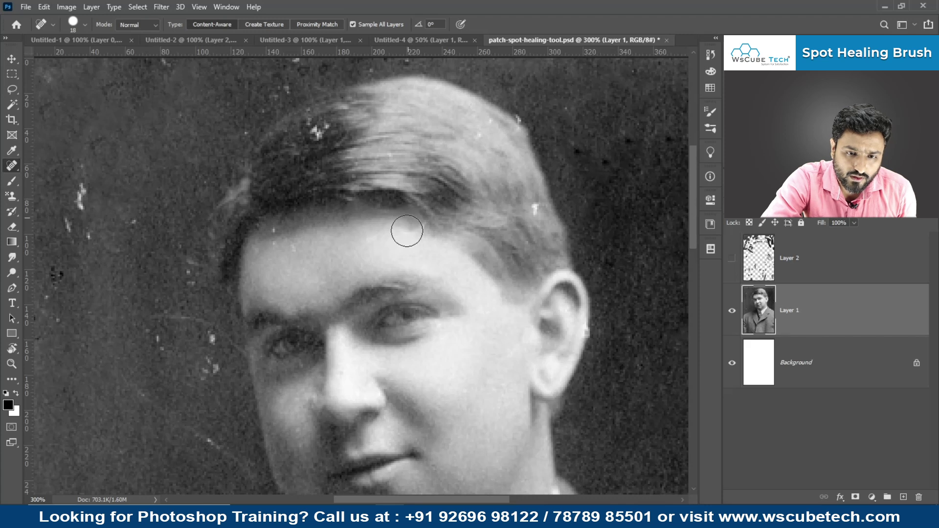
pyautogui.click(282, 238)
pyautogui.click(294, 251)
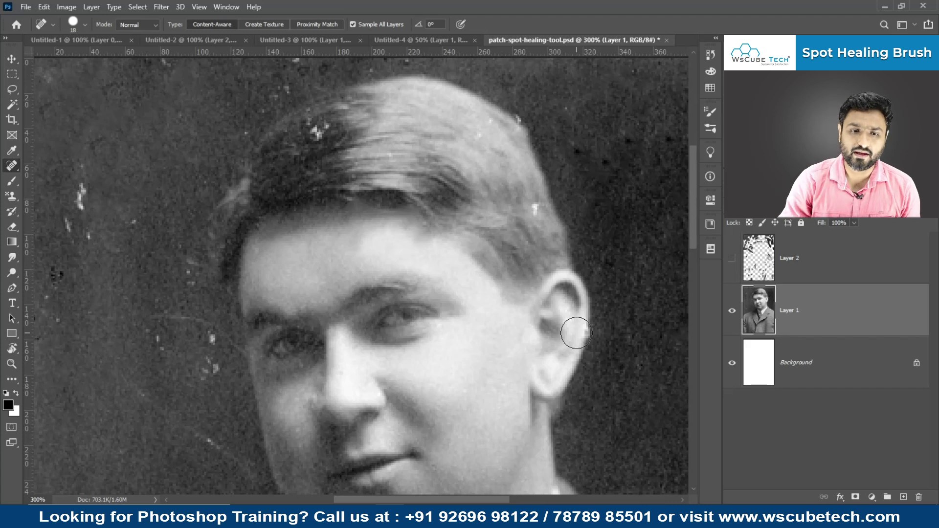
pyautogui.hotkey('ctrl', '+')
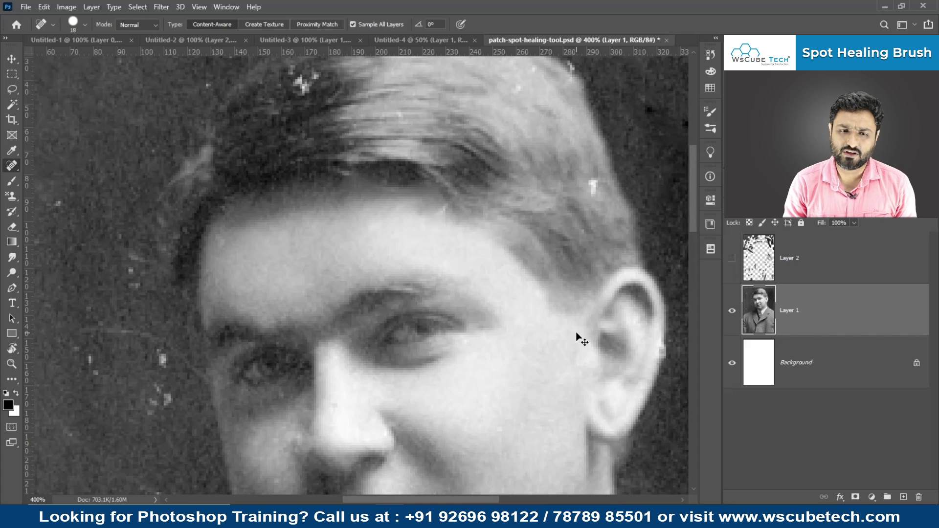
pyautogui.hotkey('ctrl', 'z')
pyautogui.hotkey('ctrl', 'z')
pyautogui.hotkey('ctrl', 'z')
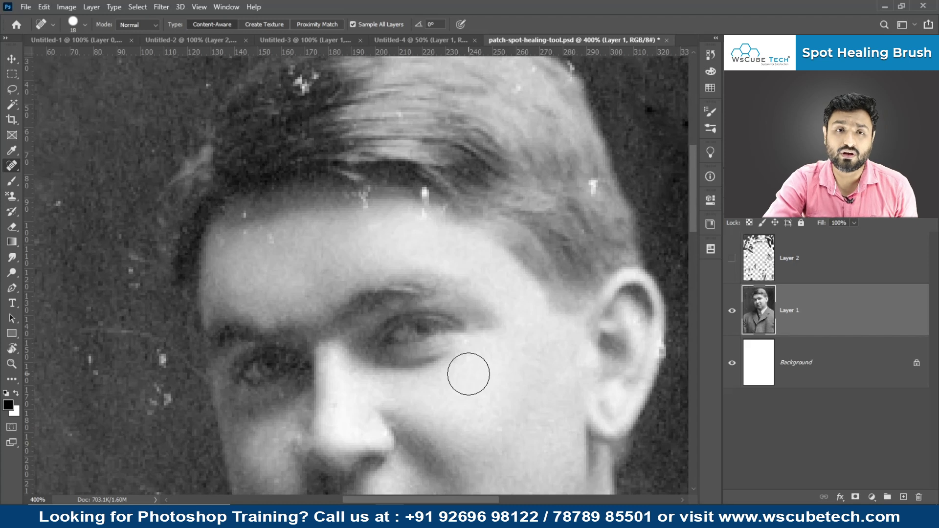
# Step: Look over the blending modes available for the Spot Healing Brush, leaving the mode at Normal
pyautogui.click(156, 22)
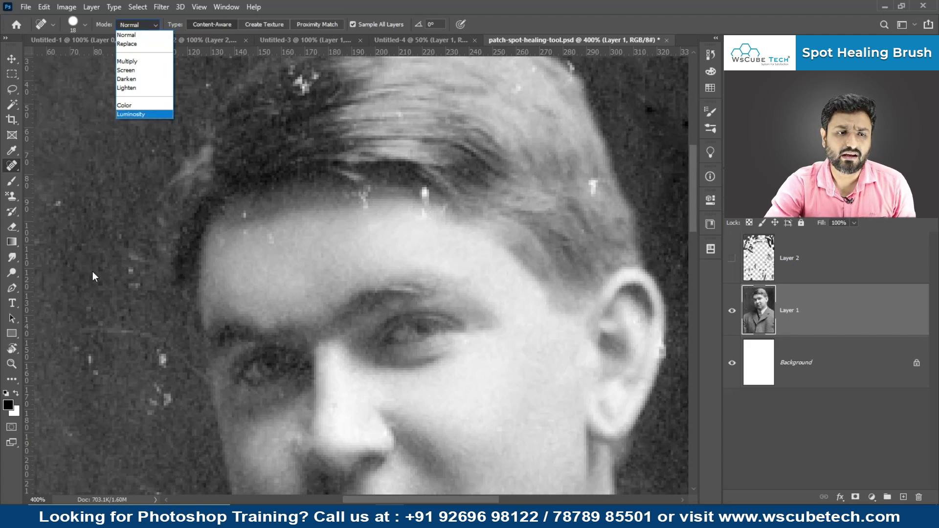
pyautogui.click(149, 25)
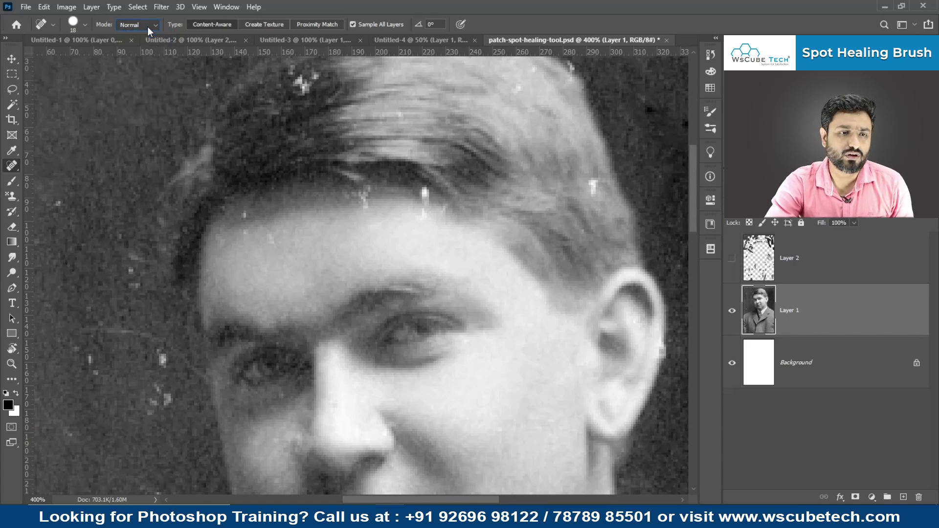
# Step: Review the healing brush's blending mode choices once more, from Replace to Luminosity, keeping Normal
pyautogui.click(148, 27)
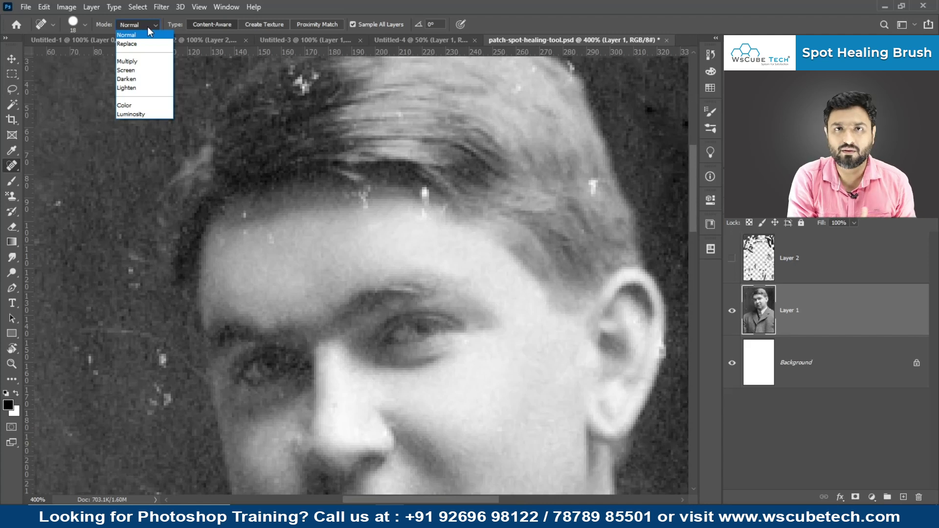
pyautogui.click(147, 27)
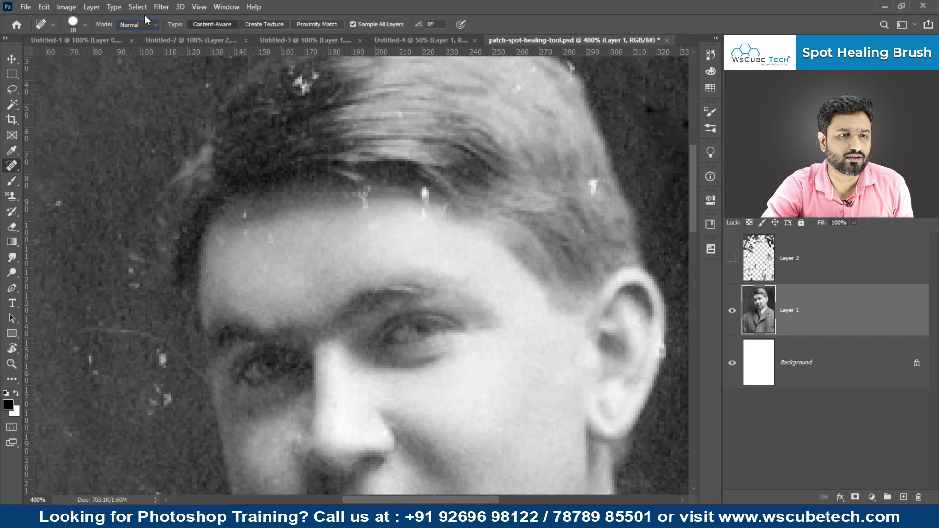
pyautogui.click(146, 19)
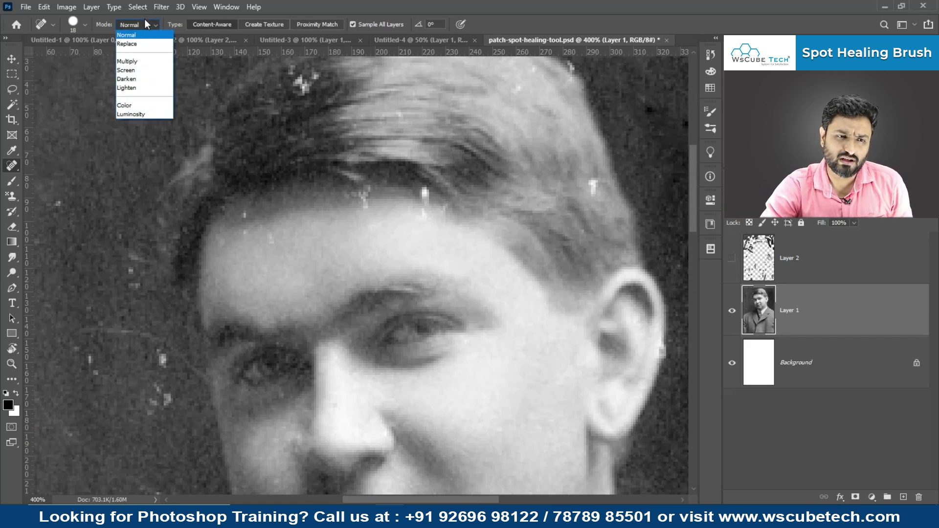
pyautogui.click(146, 21)
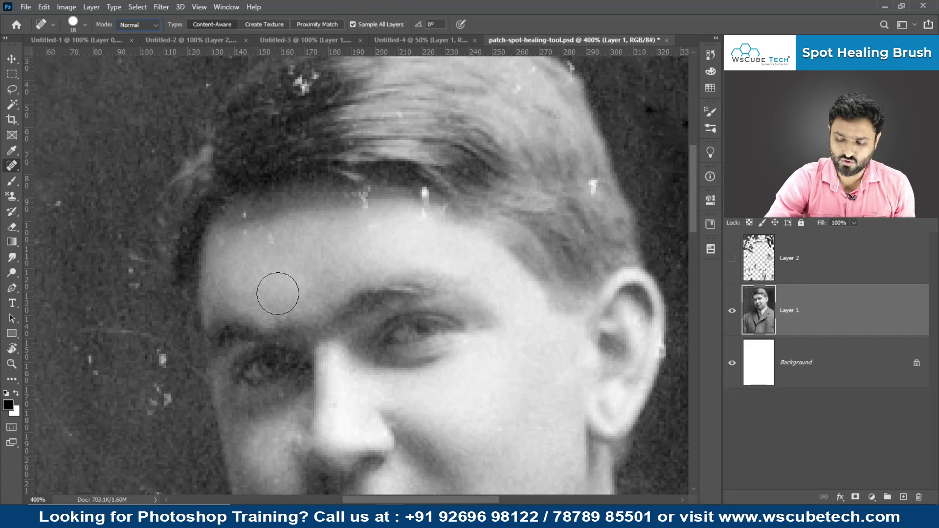
# Step: Undo the earlier healing corrections made directly on Layer 1 so the background blotches and specks can be retouched afresh
pyautogui.hotkey('ctrl', '1')
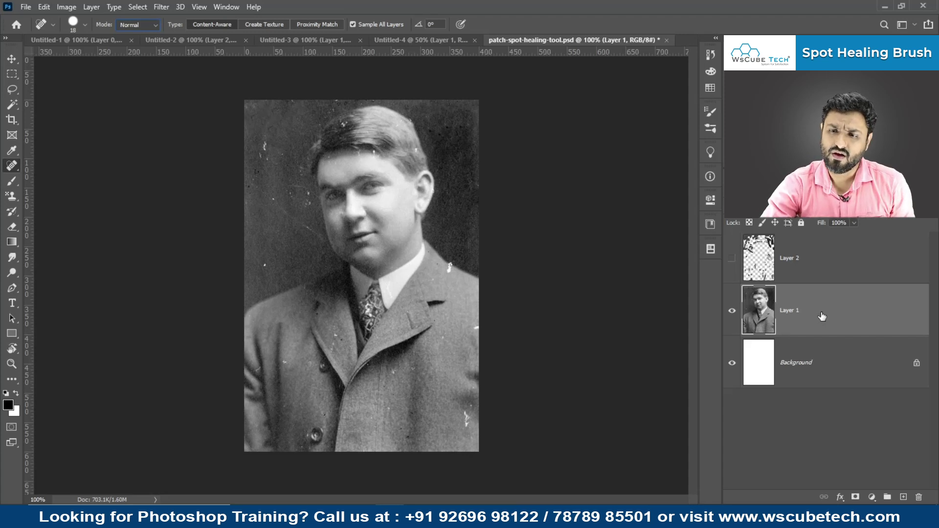
pyautogui.hotkey('ctrl', 'z')
pyautogui.hotkey('ctrl', 'z')
pyautogui.hotkey('ctrl', 'z')
pyautogui.hotkey('ctrl', 'z')
pyautogui.hotkey('ctrl', 'z')
pyautogui.hotkey('ctrl', 'z')
pyautogui.hotkey('ctrl', 'z')
pyautogui.hotkey('ctrl', 'z')
pyautogui.hotkey('ctrl', 'z')
pyautogui.hotkey('ctrl', 'z')
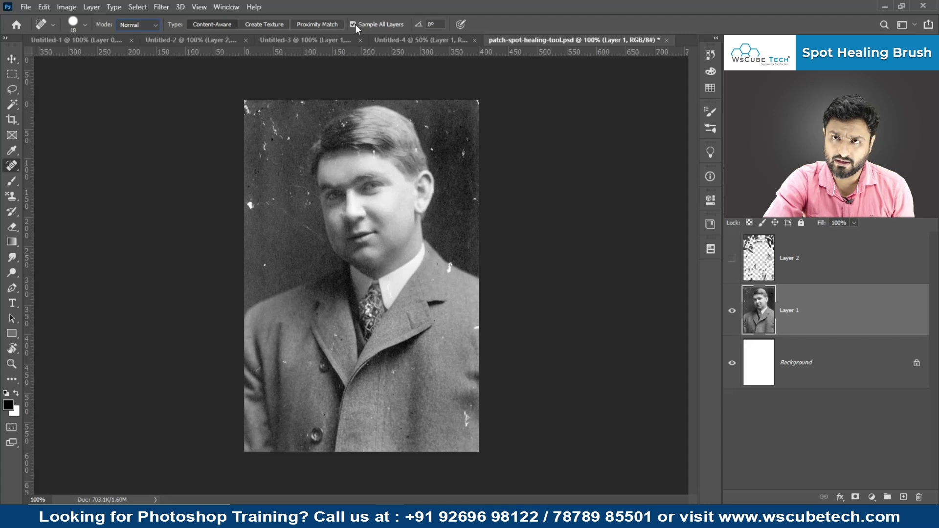
# Step: Add an empty layer above Layer 1, heal the background specks right of the head on it, and compare with that layer hidden and shown
pyautogui.hotkey('ctrl', 'shift', 'n')
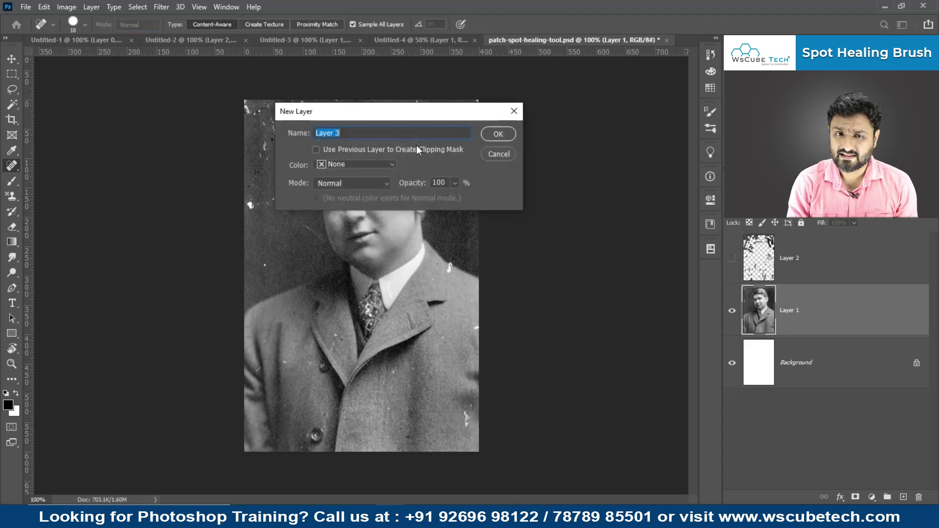
pyautogui.press('Return')
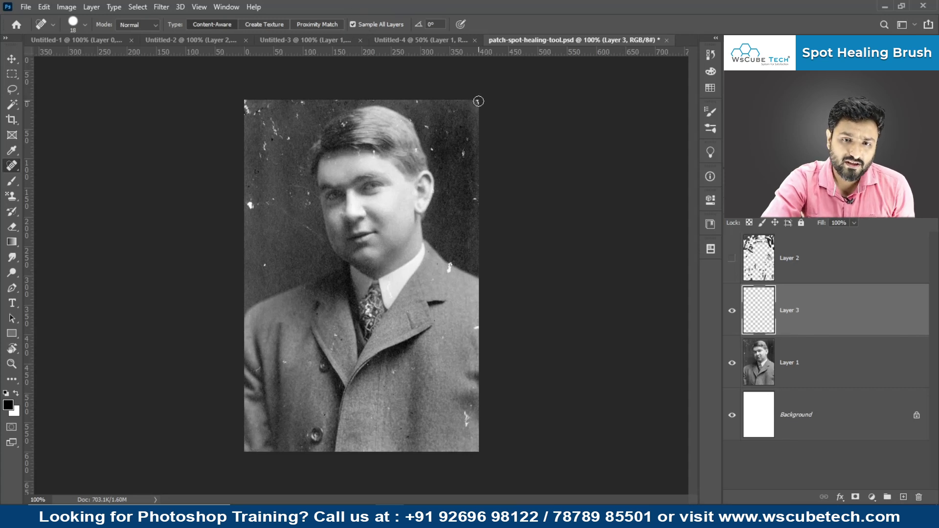
pyautogui.click(465, 155)
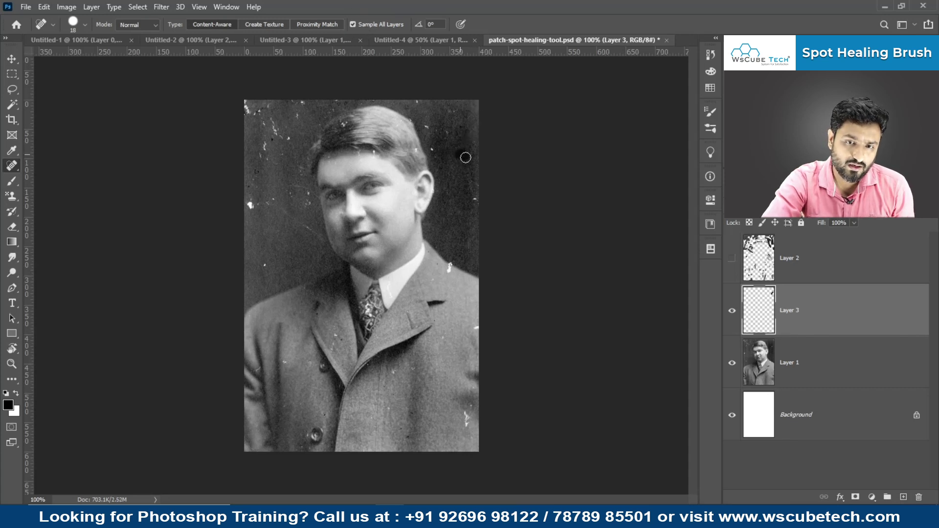
pyautogui.moveTo(425, 129)
pyautogui.mouseDown()
pyautogui.moveTo(434, 137)
pyautogui.moveTo(447, 130)
pyautogui.moveTo(455, 100)
pyautogui.mouseUp()
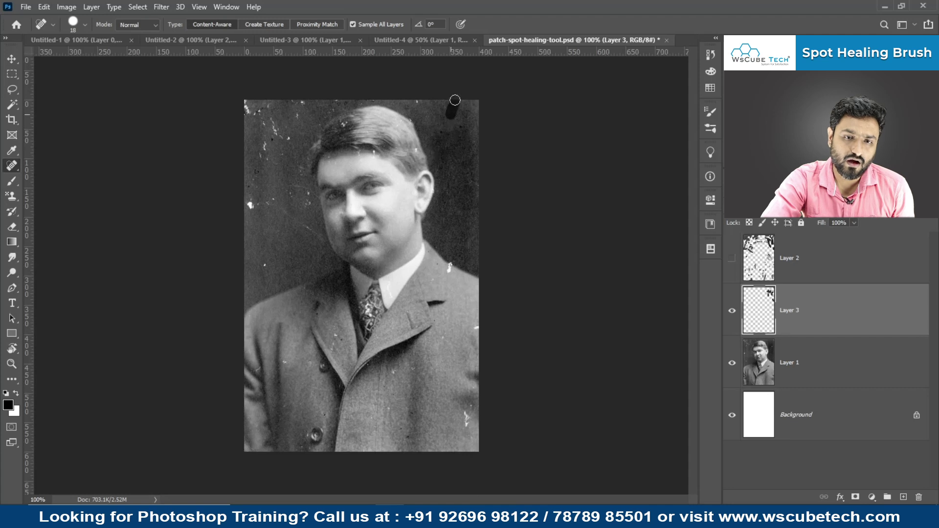
pyautogui.moveTo(414, 99); pyautogui.dragTo(415, 100)
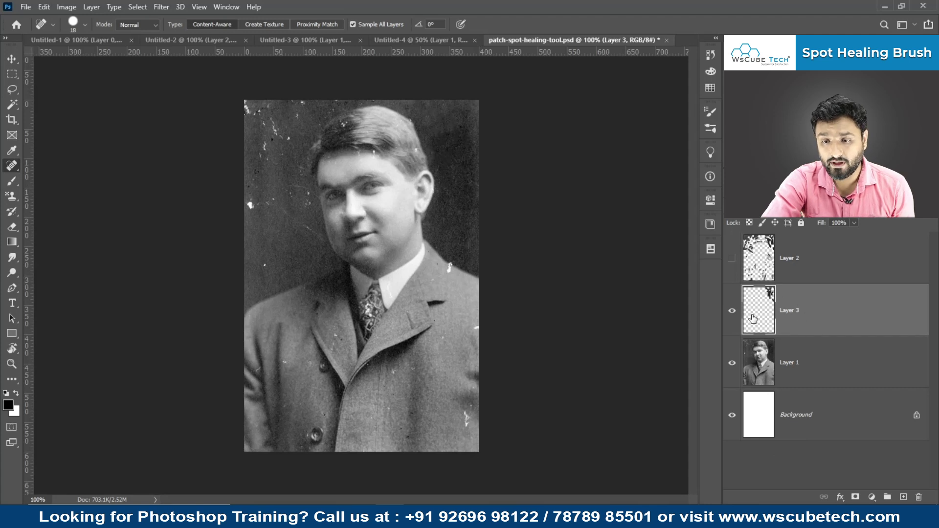
pyautogui.click(730, 313)
pyautogui.click(729, 316)
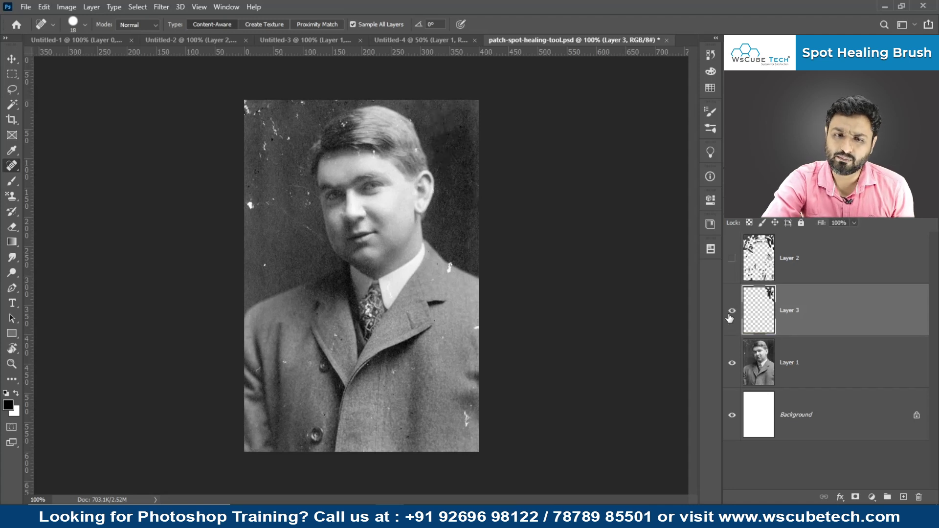
# Step: On Layer 3, heal the large blotch at the background's left edge and the specks and scratches between it and the face
pyautogui.moveTo(254, 219)
pyautogui.mouseDown()
pyautogui.moveTo(251, 203)
pyautogui.moveTo(267, 204)
pyautogui.mouseUp()
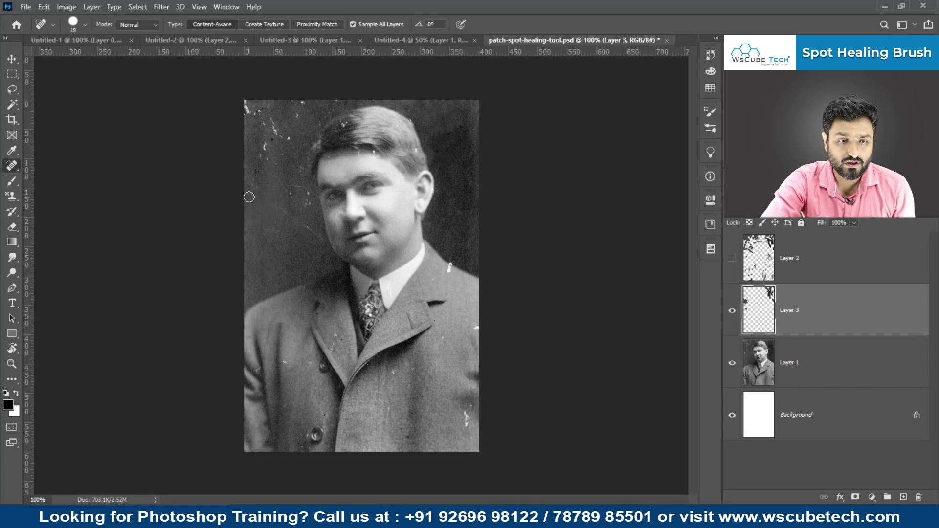
pyautogui.click(257, 175)
pyautogui.moveTo(263, 162)
pyautogui.mouseDown()
pyautogui.moveTo(264, 145)
pyautogui.moveTo(263, 158)
pyautogui.mouseUp()
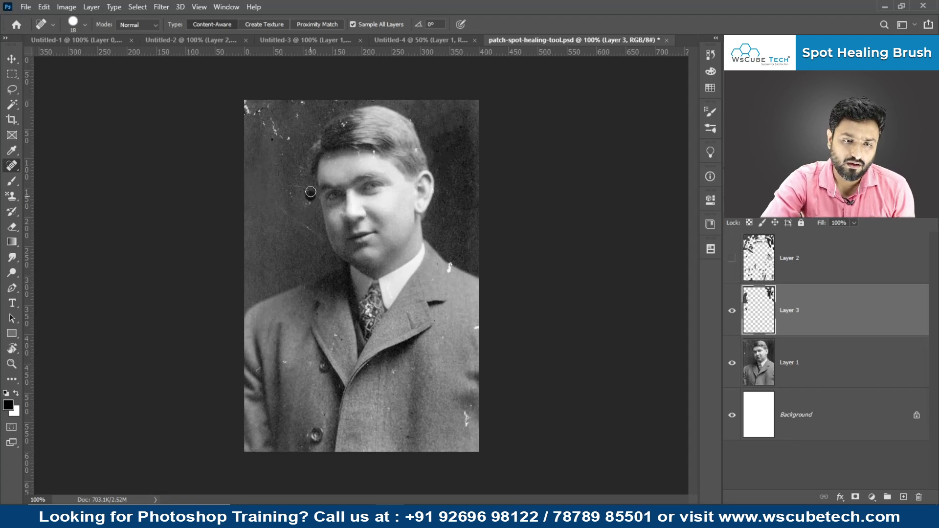
pyautogui.moveTo(307, 213)
pyautogui.mouseDown()
pyautogui.moveTo(299, 197)
pyautogui.moveTo(308, 201)
pyautogui.moveTo(287, 201)
pyautogui.mouseUp()
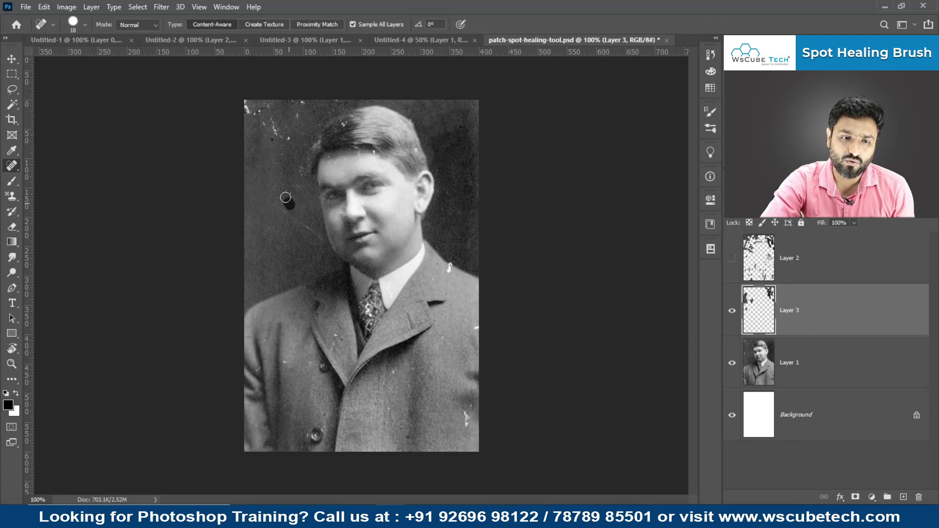
pyautogui.moveTo(311, 237)
pyautogui.mouseDown()
pyautogui.moveTo(310, 229)
pyautogui.moveTo(319, 237)
pyautogui.mouseUp()
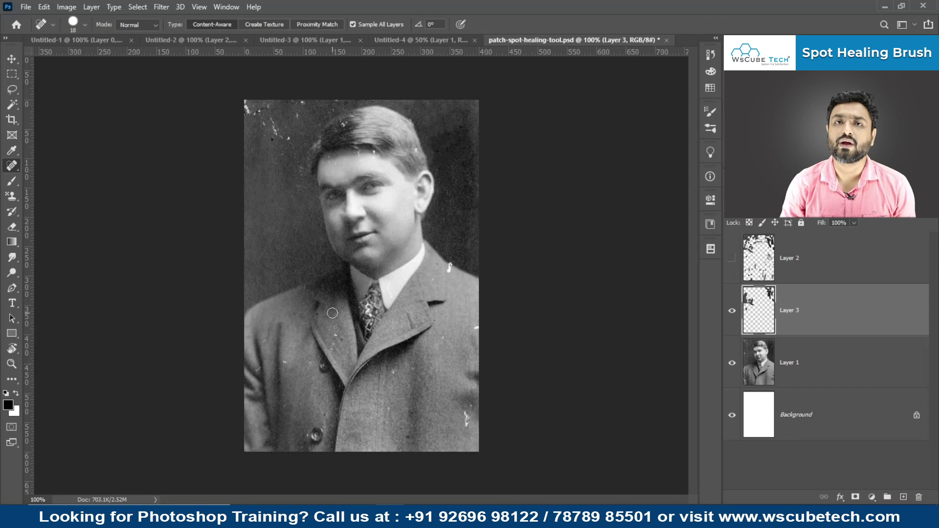
# Step: Try the Clone Stamp on the upper-left background specks, sampling the dark background right of the hair, and undo it
pyautogui.hotkey('ctrl', '+')
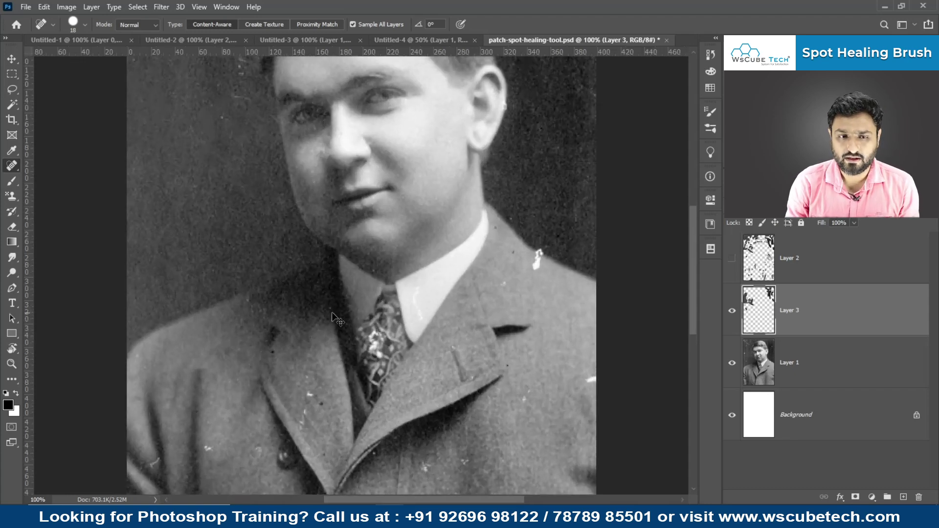
pyautogui.moveTo(358, 260)
pyautogui.mouseDown()
pyautogui.moveTo(369, 325)
pyautogui.moveTo(438, 461)
pyautogui.mouseUp()
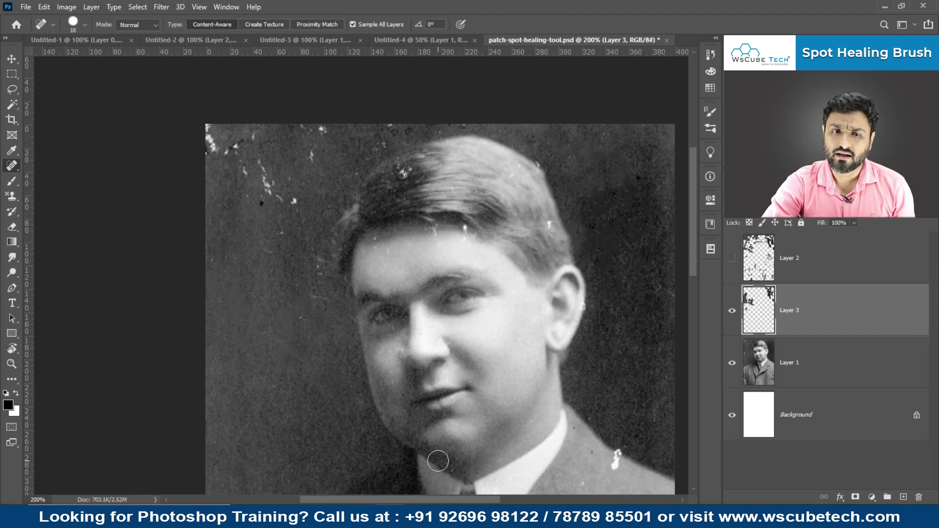
pyautogui.rightClick(16, 163)
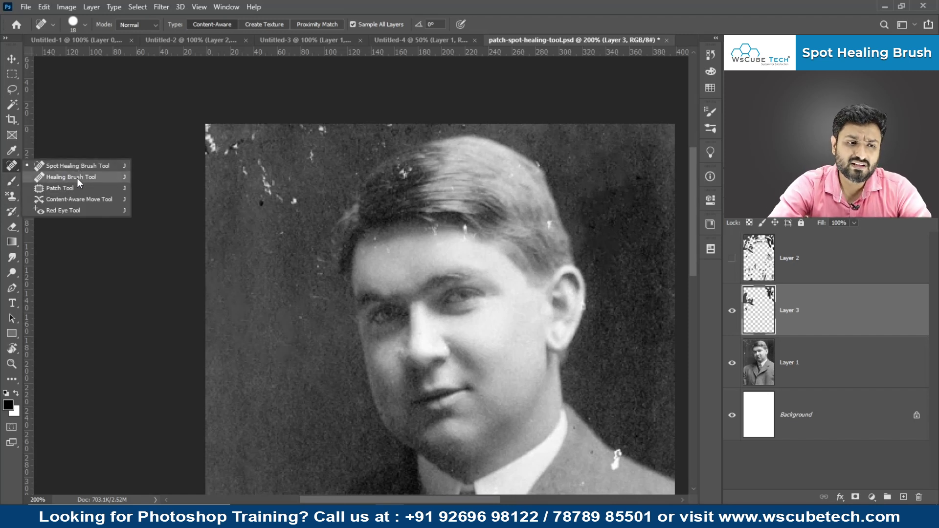
pyautogui.rightClick(14, 179)
pyautogui.rightClick(12, 195)
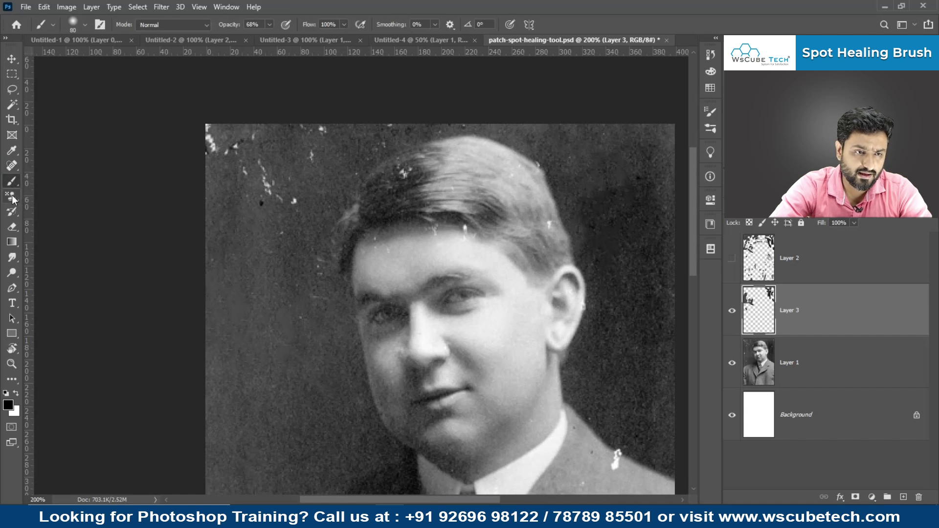
pyautogui.rightClick(12, 198)
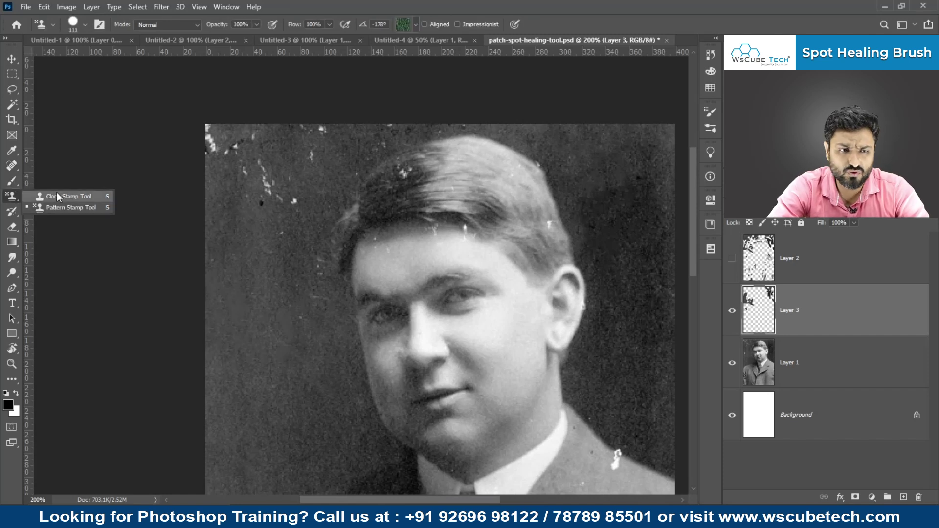
pyautogui.click(56, 195)
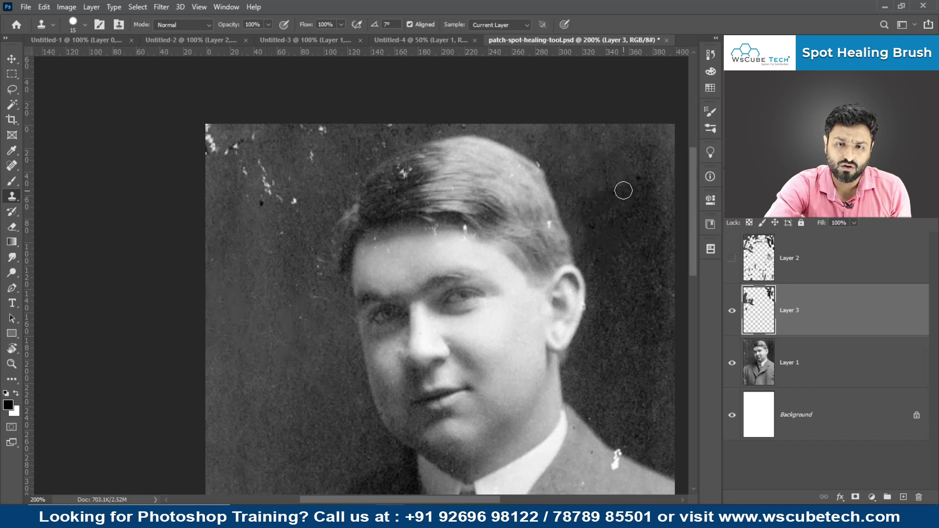
pyautogui.keyDown('alt'); pyautogui.click(626, 221); pyautogui.keyUp('alt')
pyautogui.click(259, 180)
pyautogui.click(245, 171)
pyautogui.hotkey('ctrl', 'z')
pyautogui.hotkey('ctrl', 'z')
# Step: Try to clone a fresh background sample over the upper-left corner's specks in one longer stroke, and undo it
pyautogui.keyDown('alt'); pyautogui.click(645, 228); pyautogui.keyUp('alt')
pyautogui.moveTo(272, 186)
pyautogui.mouseDown()
pyautogui.moveTo(234, 135)
pyautogui.moveTo(219, 153)
pyautogui.moveTo(211, 125)
pyautogui.moveTo(245, 130)
pyautogui.moveTo(205, 138)
pyautogui.moveTo(203, 130)
pyautogui.mouseUp()
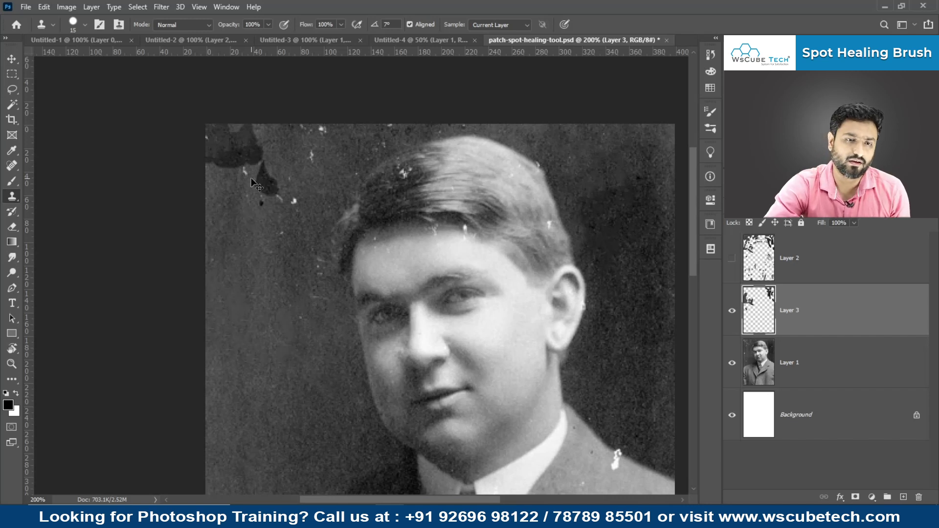
pyautogui.hotkey('ctrl', 'z')
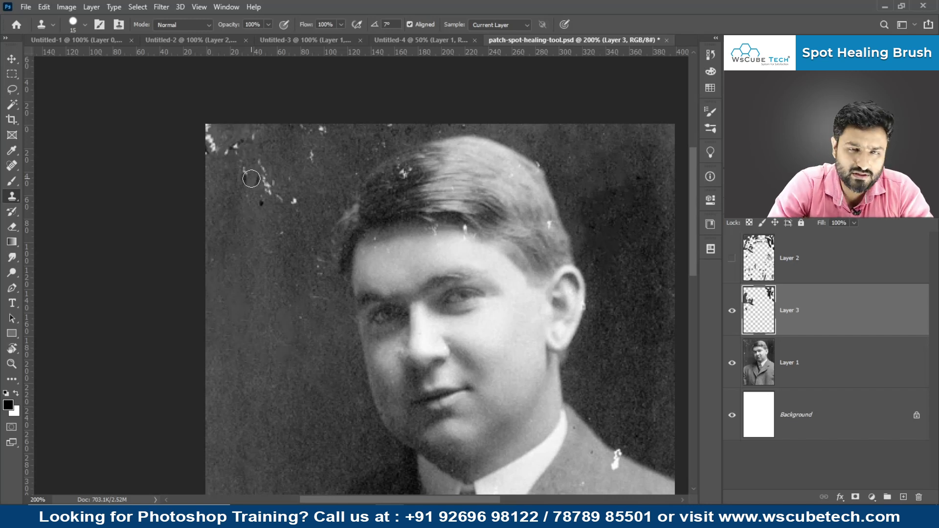
# Step: Try the Healing Brush on Layer 1, covering the upper-left specks with background sampled beside the ear, and undo the strokes
pyautogui.rightClick(17, 164)
pyautogui.click(65, 180)
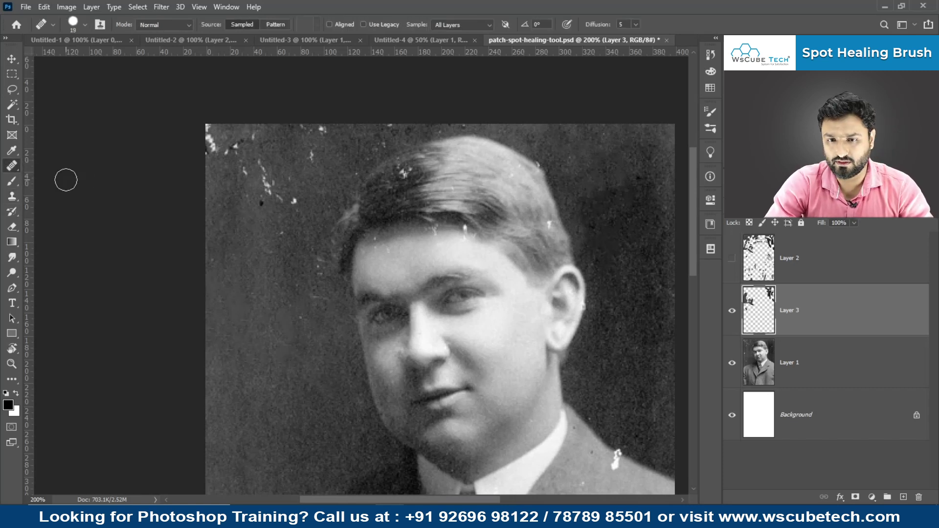
pyautogui.click(783, 353)
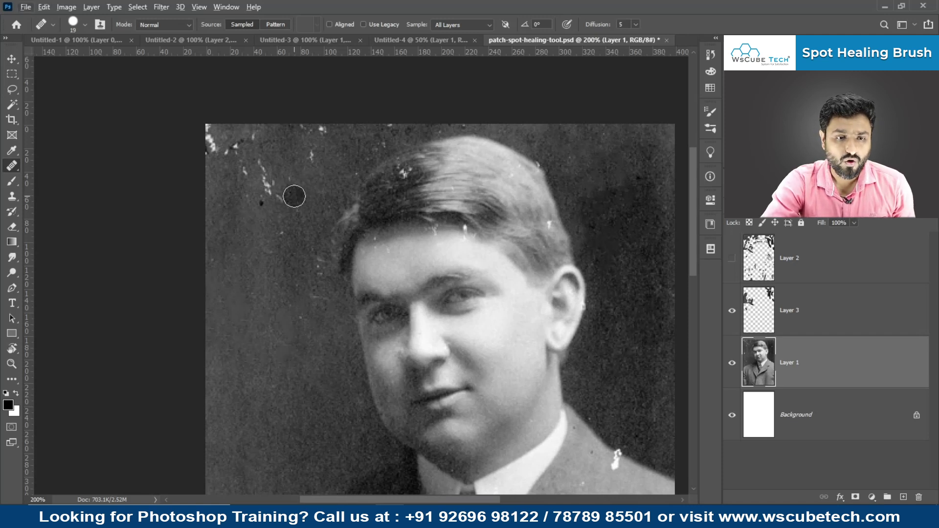
pyautogui.moveTo(285, 196); pyautogui.dragTo(264, 180)
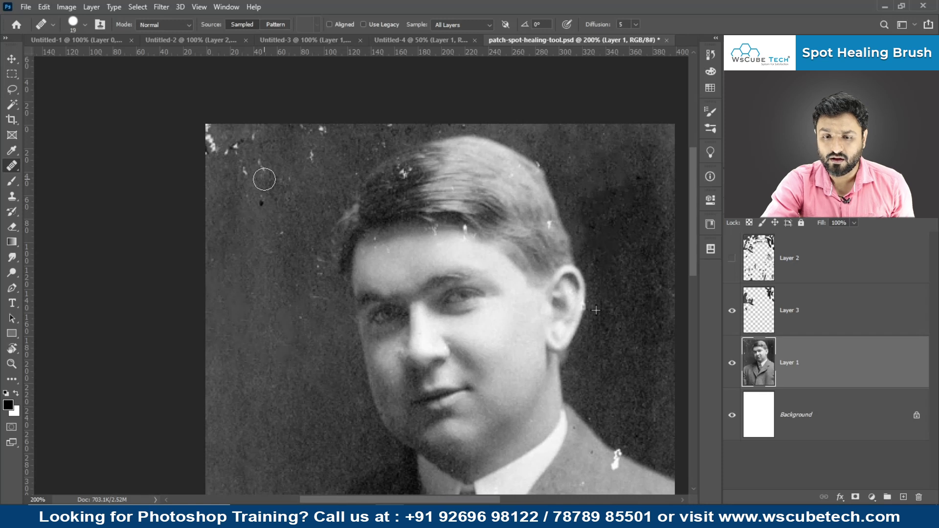
pyautogui.moveTo(264, 179); pyautogui.dragTo(263, 165)
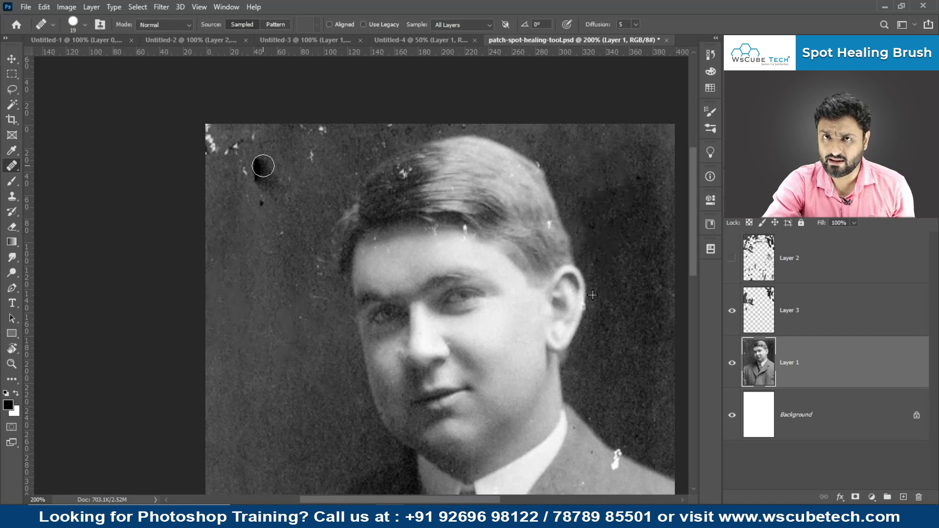
pyautogui.moveTo(263, 166)
pyautogui.mouseDown()
pyautogui.moveTo(268, 153)
pyautogui.moveTo(313, 151)
pyautogui.moveTo(269, 188)
pyautogui.moveTo(279, 251)
pyautogui.moveTo(264, 189)
pyautogui.moveTo(280, 160)
pyautogui.moveTo(319, 139)
pyautogui.moveTo(293, 131)
pyautogui.mouseUp()
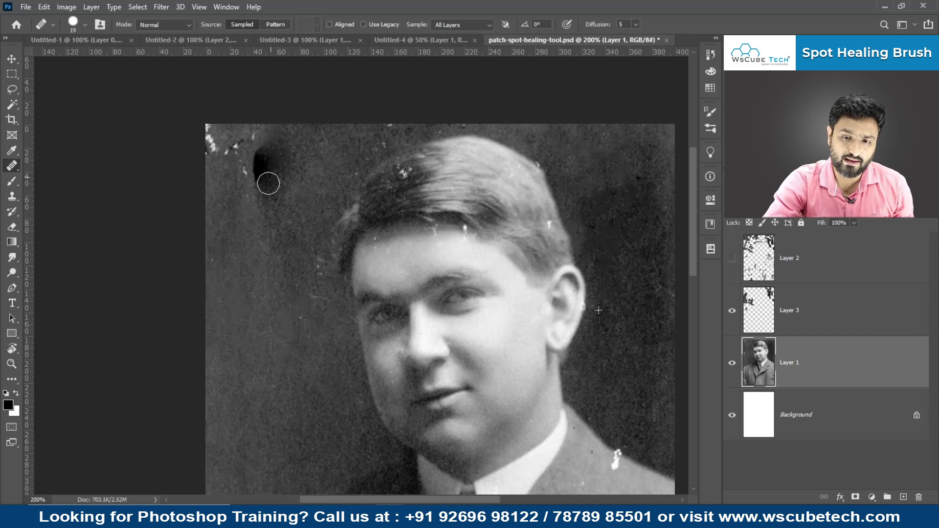
pyautogui.moveTo(268, 198)
pyautogui.mouseDown()
pyautogui.moveTo(252, 185)
pyautogui.moveTo(266, 183)
pyautogui.mouseUp()
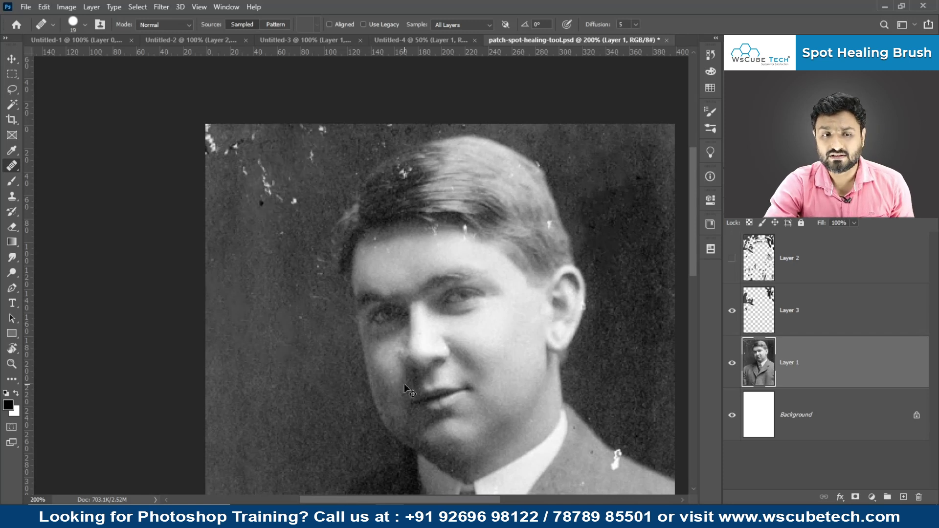
# Step: Return to Layer 3 and check which layers the Healing Brush can sample from, keeping All Layers
pyautogui.click(782, 311)
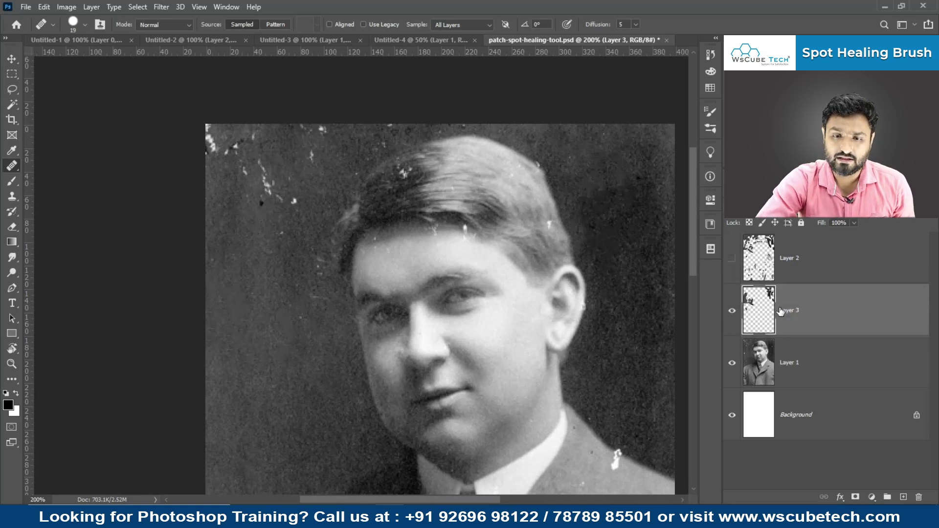
pyautogui.moveTo(394, 189); pyautogui.dragTo(426, 216)
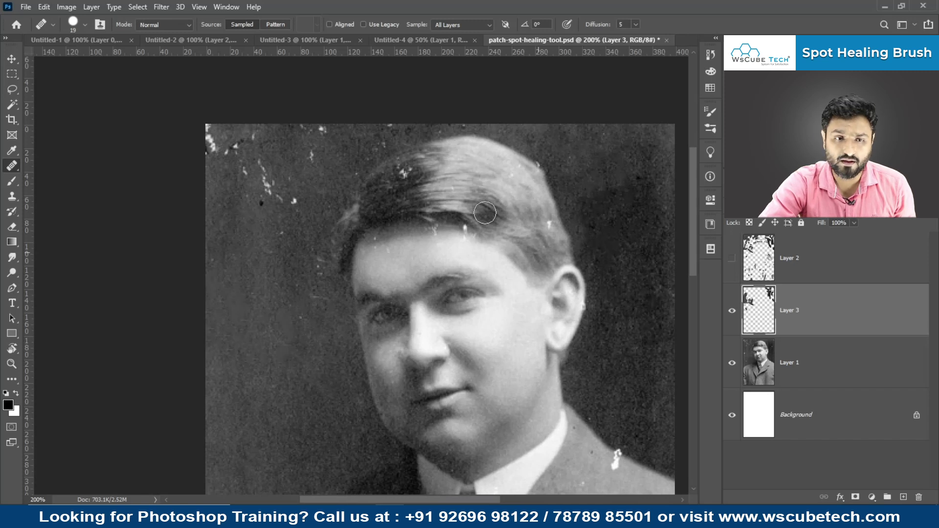
pyautogui.moveTo(306, 162); pyautogui.dragTo(316, 161)
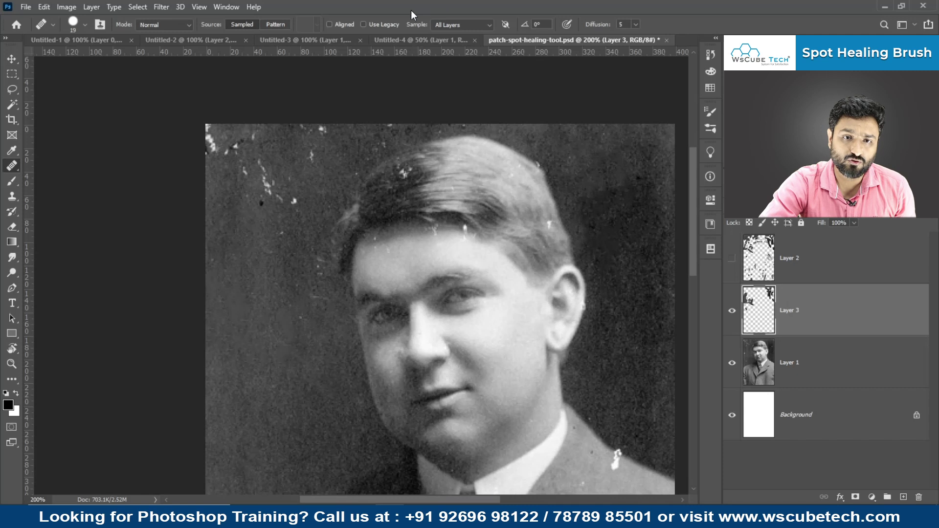
pyautogui.click(460, 24)
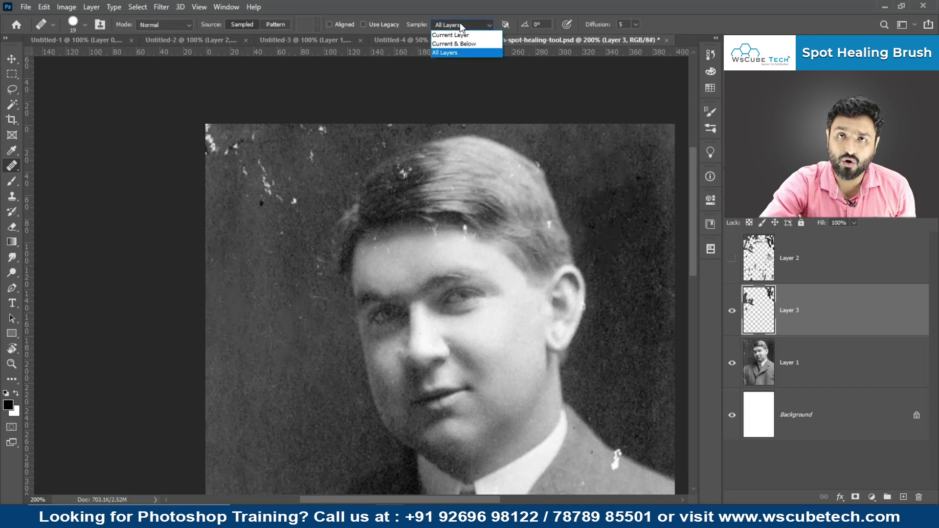
pyautogui.click(460, 23)
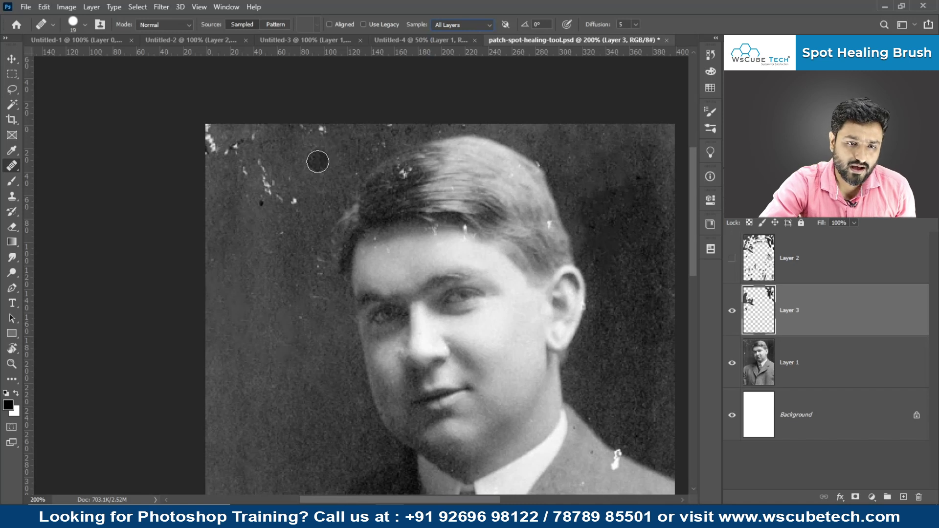
# Step: Heal the white specks across the background beside the hair with the Healing Brush on Layer 3
pyautogui.moveTo(310, 154)
pyautogui.mouseDown()
pyautogui.moveTo(285, 132)
pyautogui.moveTo(308, 127)
pyautogui.mouseUp()
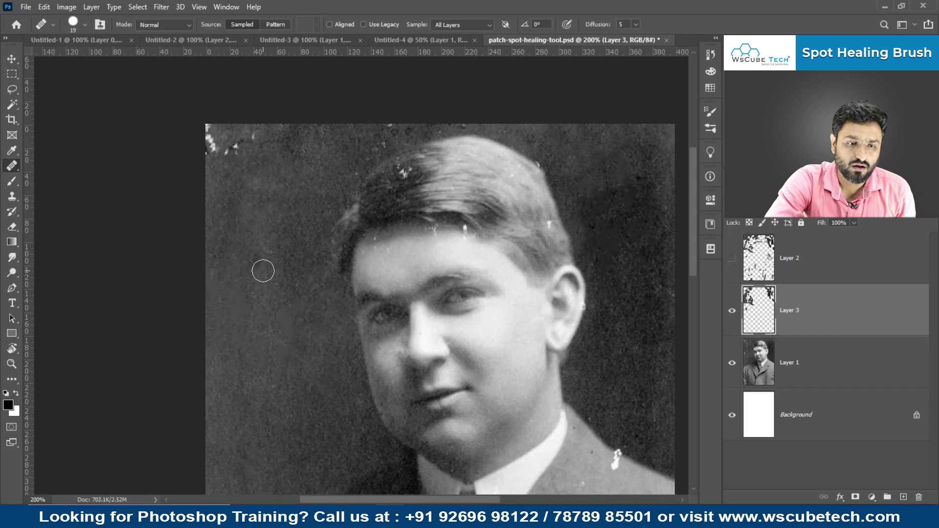
# Step: Try the Healing Brush on the white blotch at the right shoulder, and undo the strokes
pyautogui.scroll(-5, 377, 353)
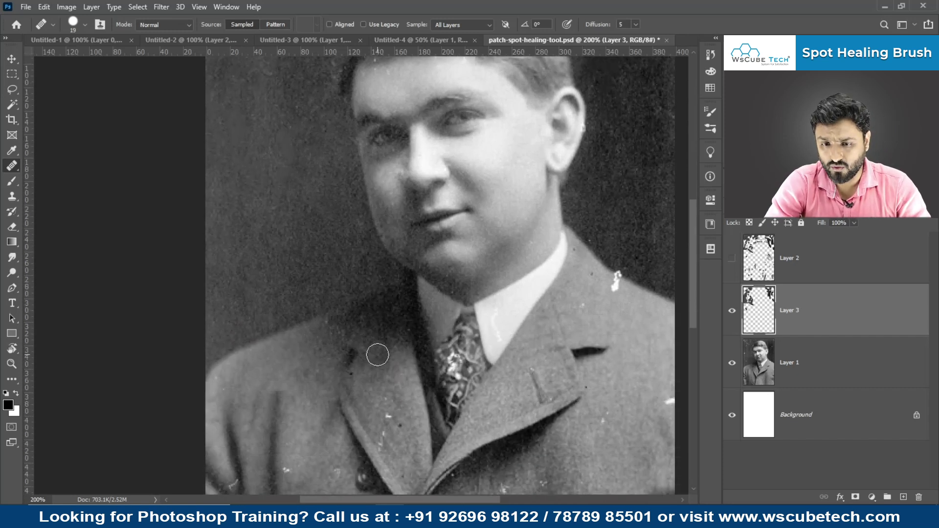
pyautogui.scroll(-2, 377, 353)
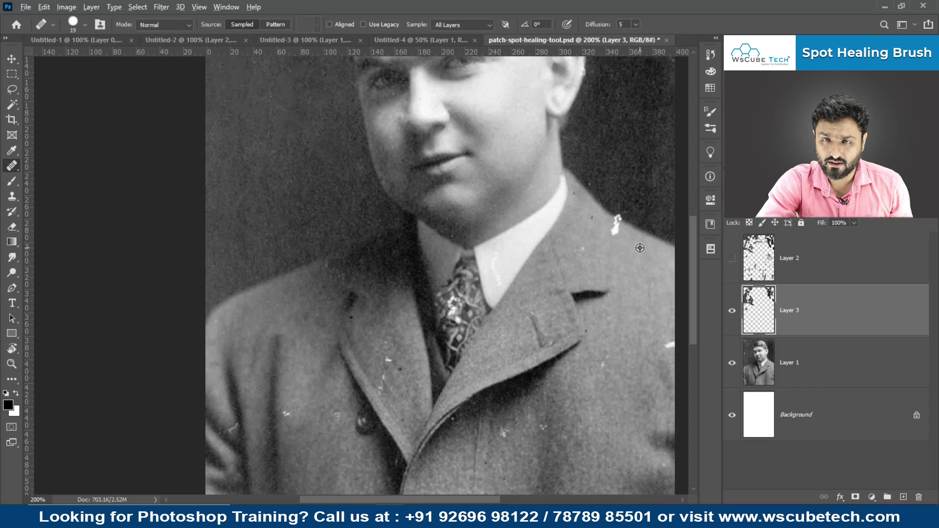
pyautogui.click(611, 225)
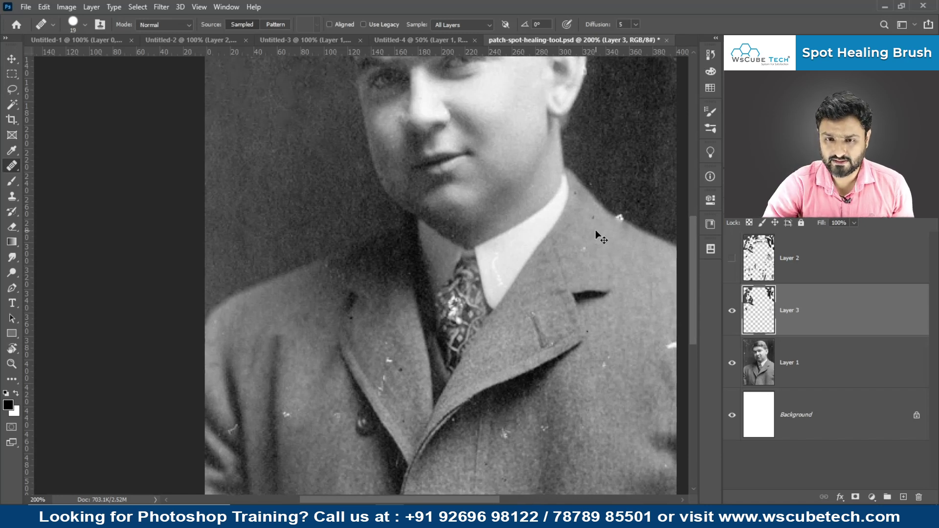
pyautogui.hotkey('ctrl', '+')
pyautogui.moveTo(595, 230); pyautogui.dragTo(278, 181)
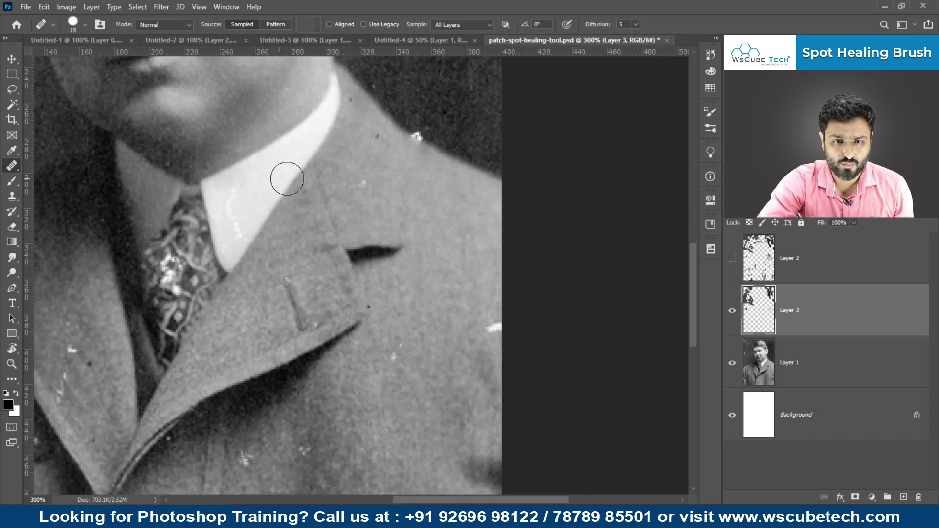
pyautogui.hotkey('ctrl', 'z')
pyautogui.hotkey('ctrl', 'z')
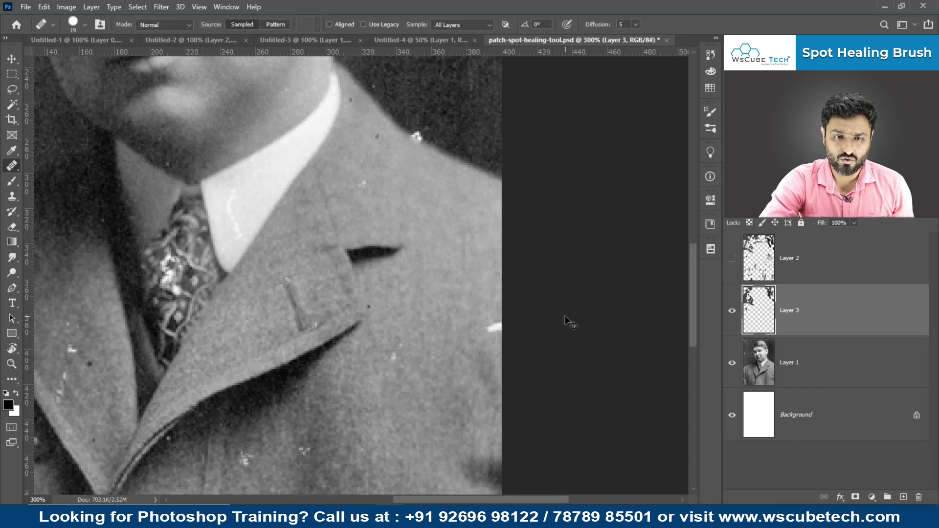
# Step: Heal the lower part of the right shoulder's white blotch with the Spot Healing Brush
pyautogui.rightClick(8, 183)
pyautogui.rightClick(12, 166)
pyautogui.click(38, 162)
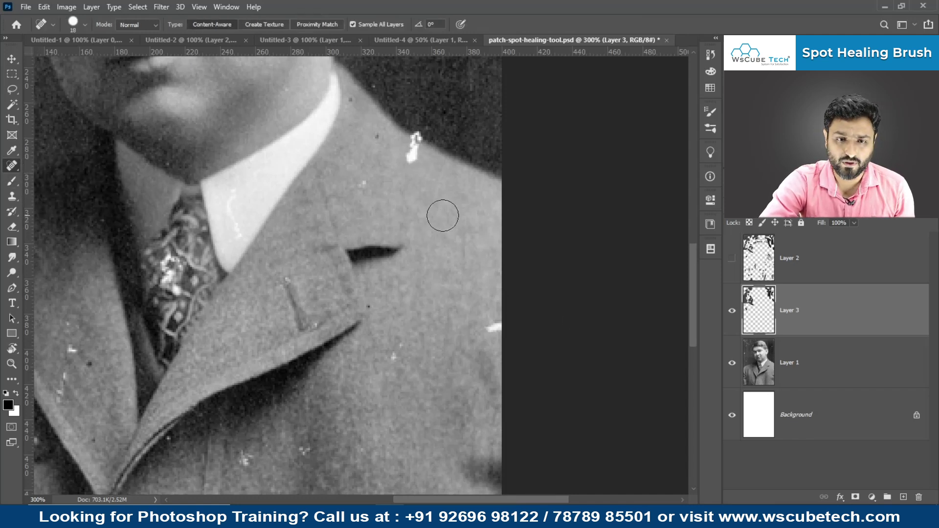
pyautogui.click(402, 151)
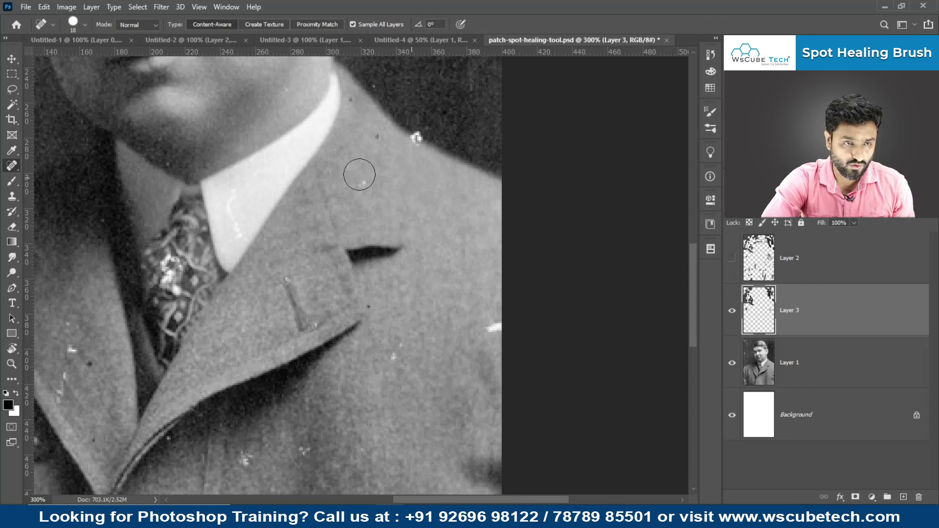
# Step: Try the Healing Brush on the jacket fabric below the right shoulder
pyautogui.rightClick(12, 166)
pyautogui.click(54, 180)
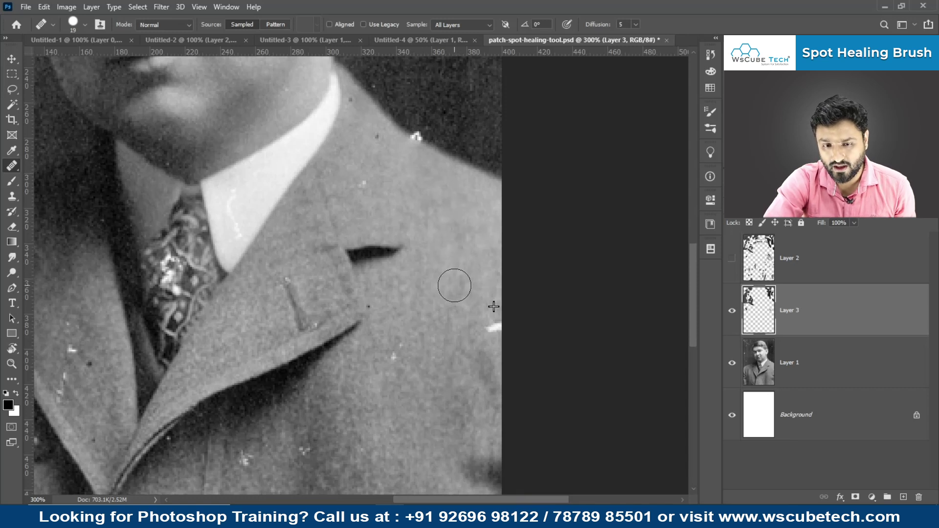
pyautogui.moveTo(454, 285); pyautogui.dragTo(455, 285)
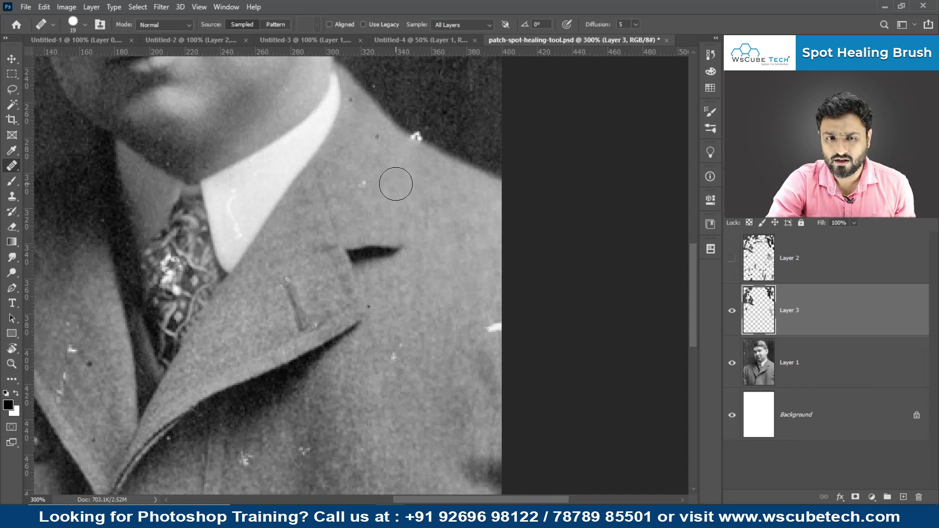
# Step: Try the Spot Healing Brush on the remaining blotch along the right shoulder's edge, and undo it
pyautogui.moveTo(394, 183)
pyautogui.mouseDown()
pyautogui.moveTo(347, 253)
pyautogui.moveTo(368, 203)
pyautogui.mouseUp()
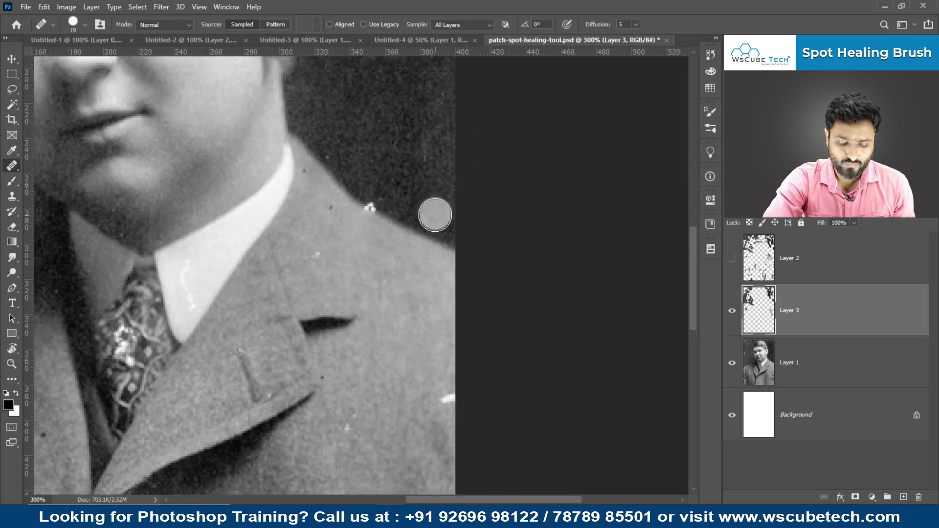
pyautogui.rightClick(11, 165)
pyautogui.click(54, 166)
pyautogui.moveTo(376, 202); pyautogui.dragTo(375, 200)
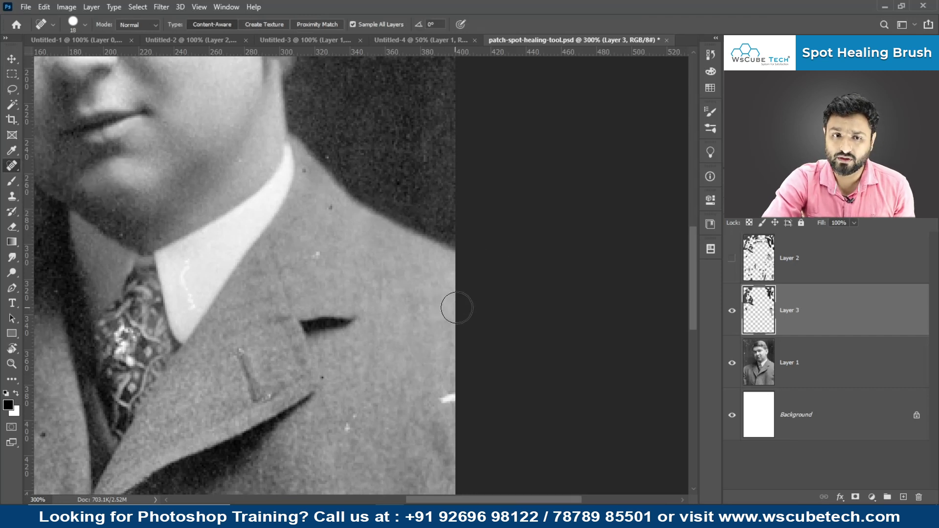
pyautogui.hotkey('ctrl', 'z')
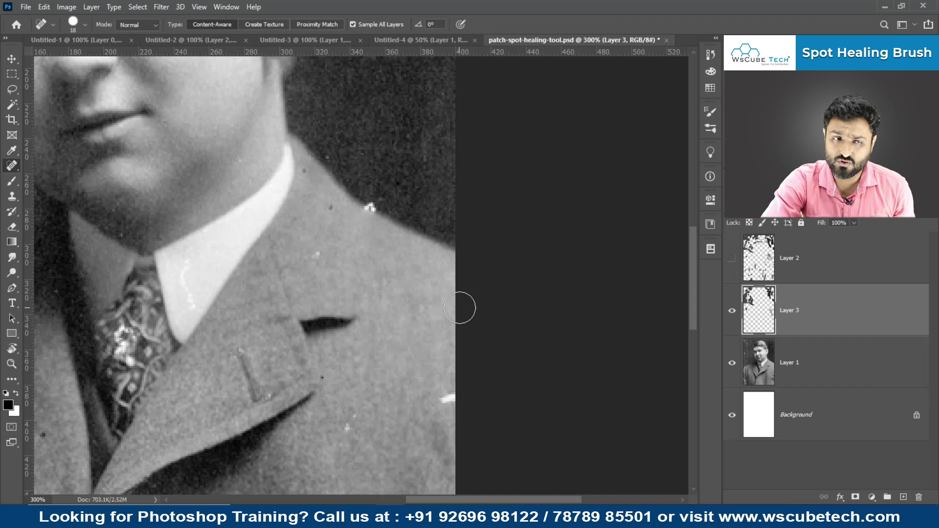
# Step: Try the Healing Brush on the blotch where the right shoulder meets the background, and undo both attempts
pyautogui.rightClick(12, 165)
pyautogui.click(41, 178)
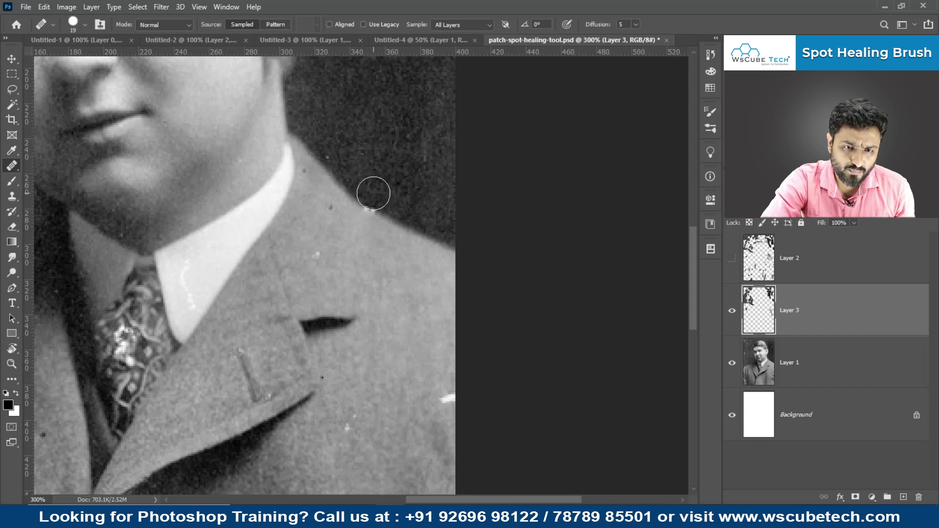
pyautogui.moveTo(373, 193); pyautogui.dragTo(405, 210)
pyautogui.hotkey('ctrl', 'z')
pyautogui.click(373, 194)
pyautogui.hotkey('ctrl', 'z')
# Step: Try the Healing Brush on the shoulder-edge blotch again, sampling the dark background above it, and undo the strokes
pyautogui.click(371, 207)
pyautogui.moveTo(377, 196); pyautogui.dragTo(373, 205)
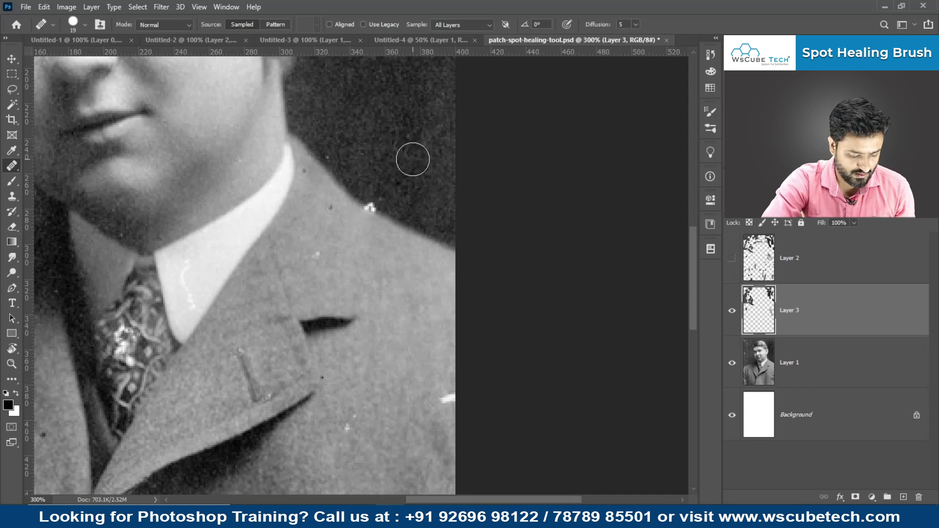
pyautogui.click(376, 198)
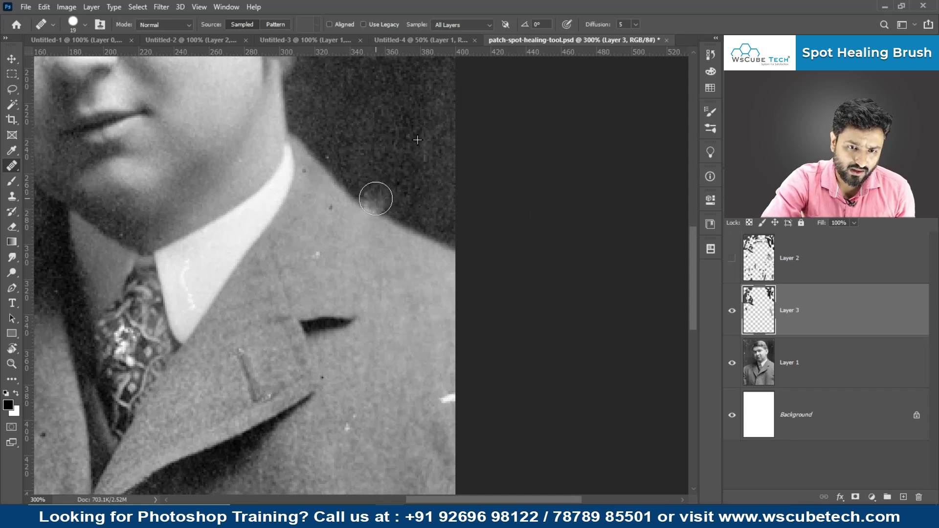
pyautogui.moveTo(353, 242); pyautogui.dragTo(354, 242)
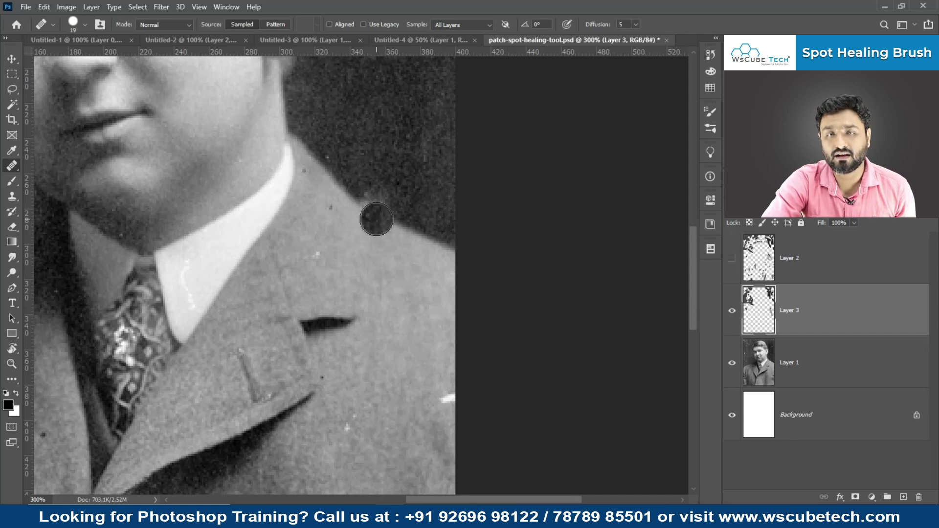
pyautogui.hotkey('ctrl', 'z')
# Step: Remove the remaining white blotch on the right shoulder's edge with the Spot Healing Brush
pyautogui.rightClick(15, 172)
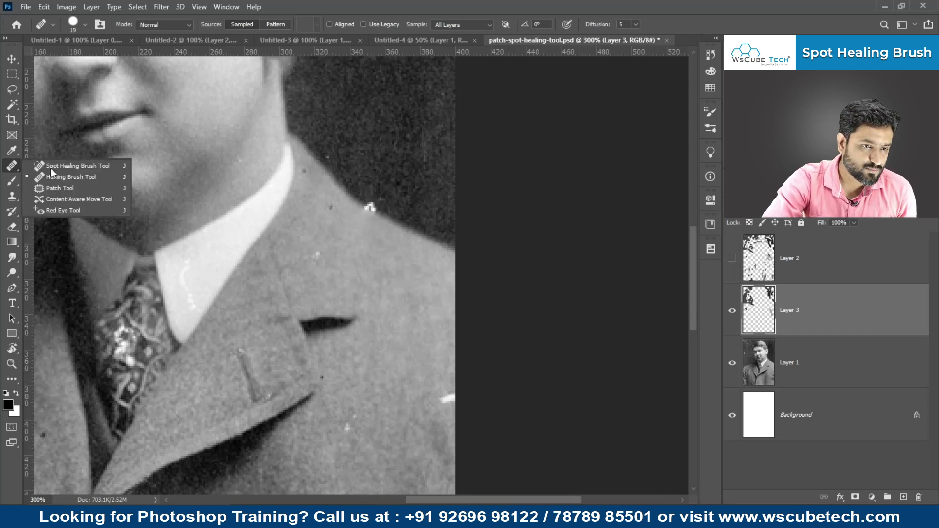
pyautogui.click(65, 166)
pyautogui.click(375, 196)
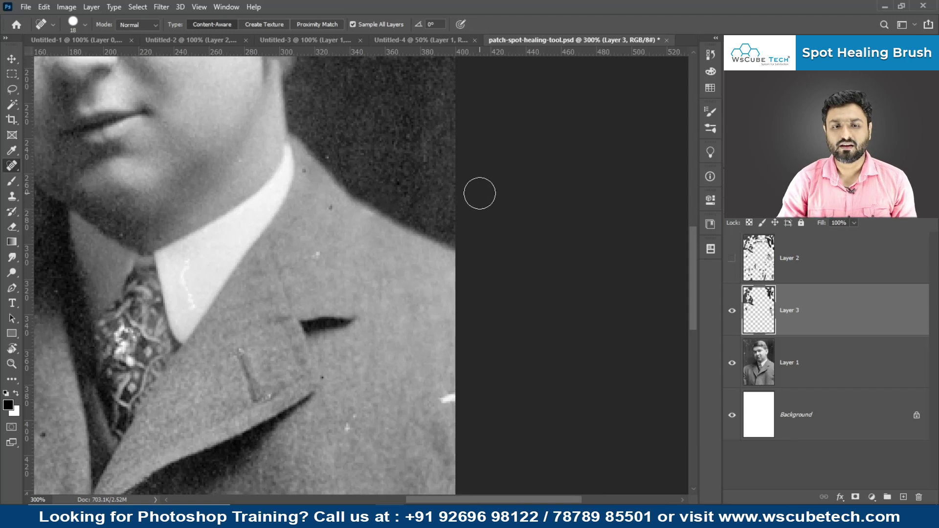
# Step: Heal the white specks across the jacket and the scratch at its lower-right corner with the Spot Healing Brush
pyautogui.hotkey('ctrl', '-')
pyautogui.hotkey('ctrl', '-')
pyautogui.hotkey('ctrl', '-')
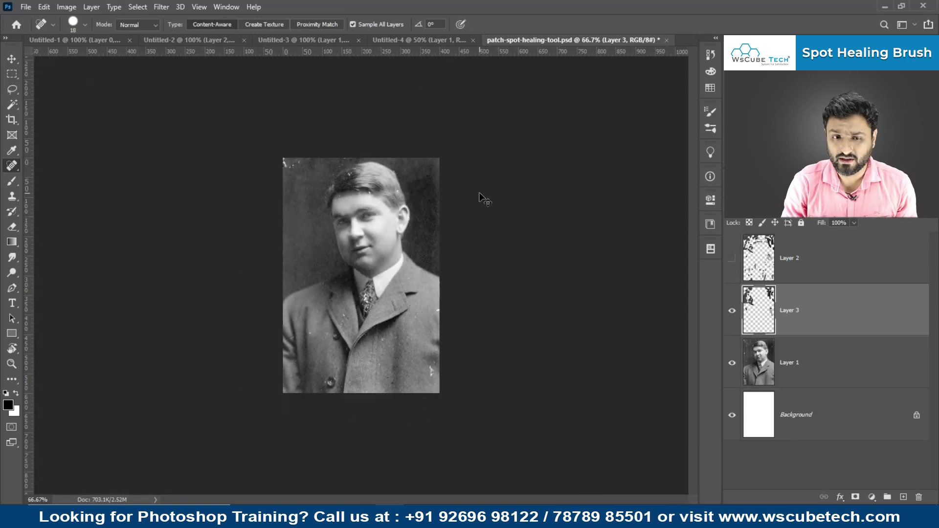
pyautogui.hotkey('ctrl', '+')
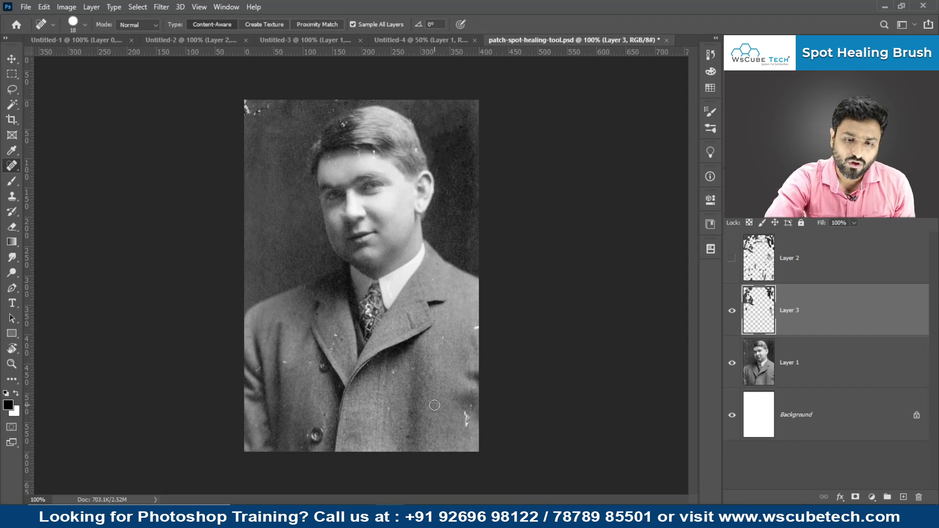
pyautogui.moveTo(471, 408); pyautogui.dragTo(469, 443)
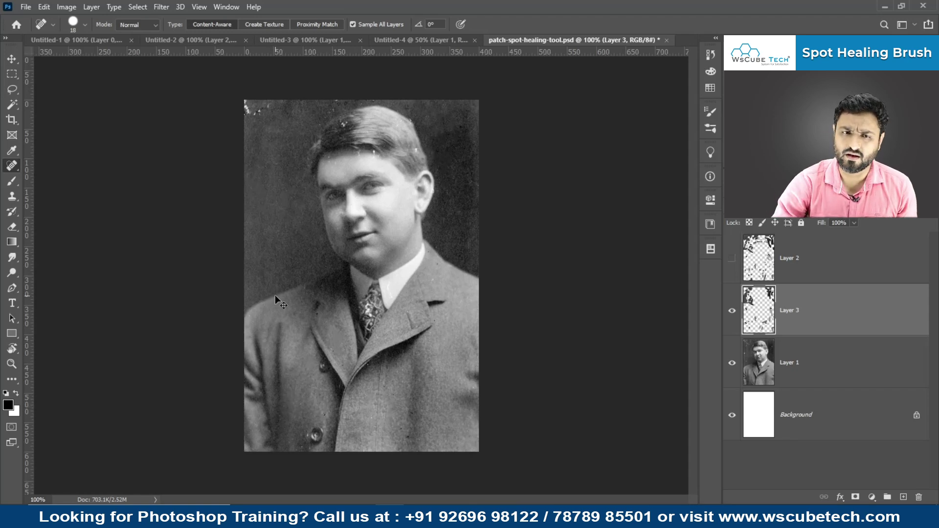
# Step: Examine the Healing Brush's layer sampling choices, keeping All Layers
pyautogui.hotkey('ctrl', '+')
pyautogui.moveTo(274, 260); pyautogui.dragTo(315, 421)
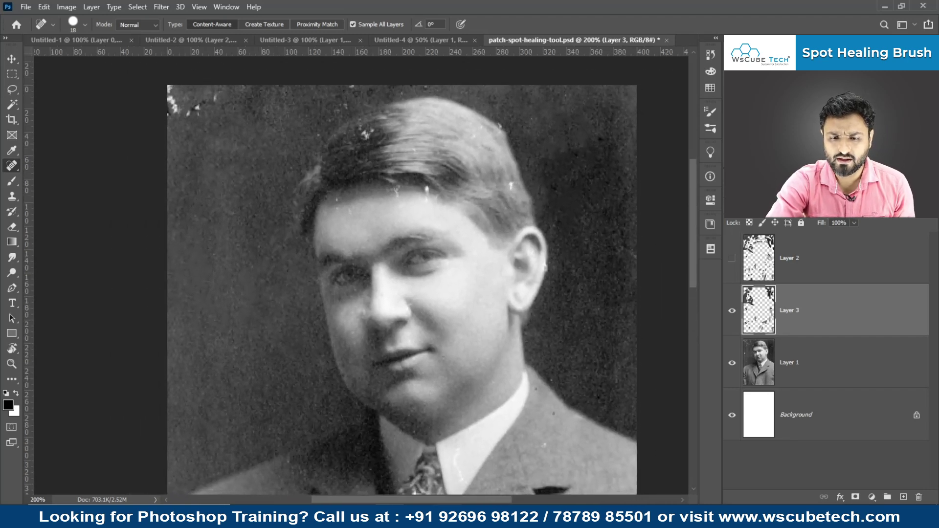
pyautogui.rightClick(12, 166)
pyautogui.click(49, 178)
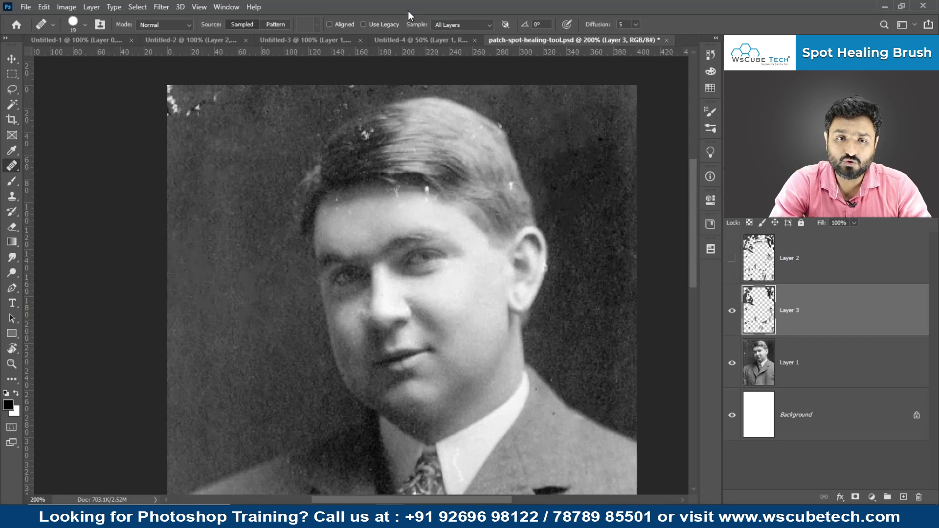
pyautogui.click(446, 24)
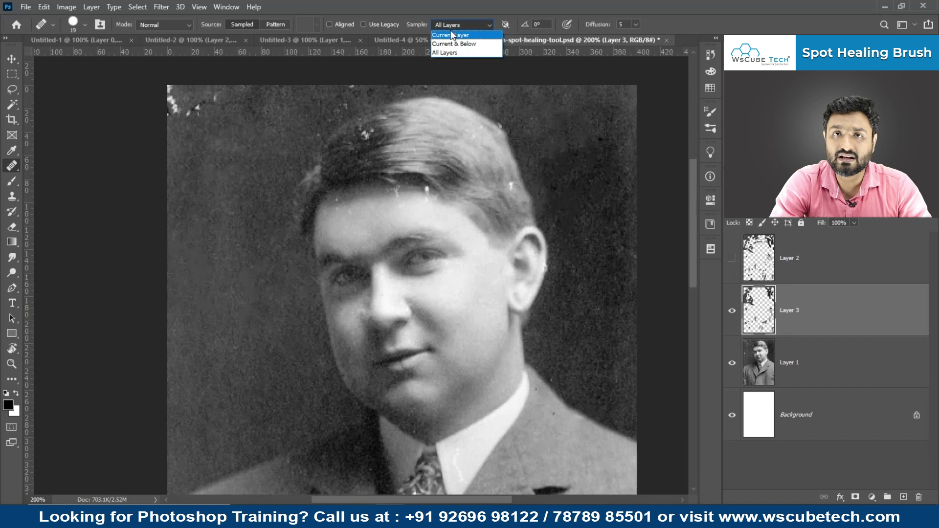
pyautogui.click(477, 56)
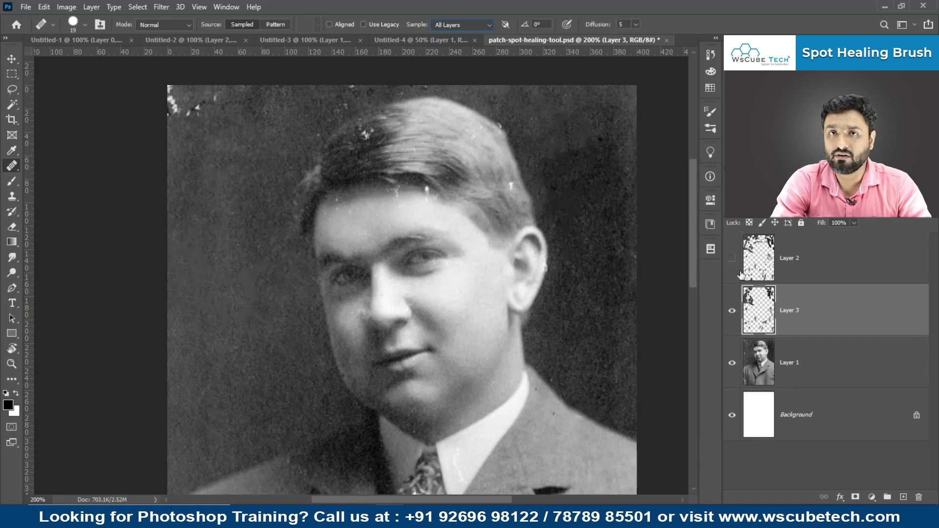
pyautogui.click(511, 185)
pyautogui.click(555, 259)
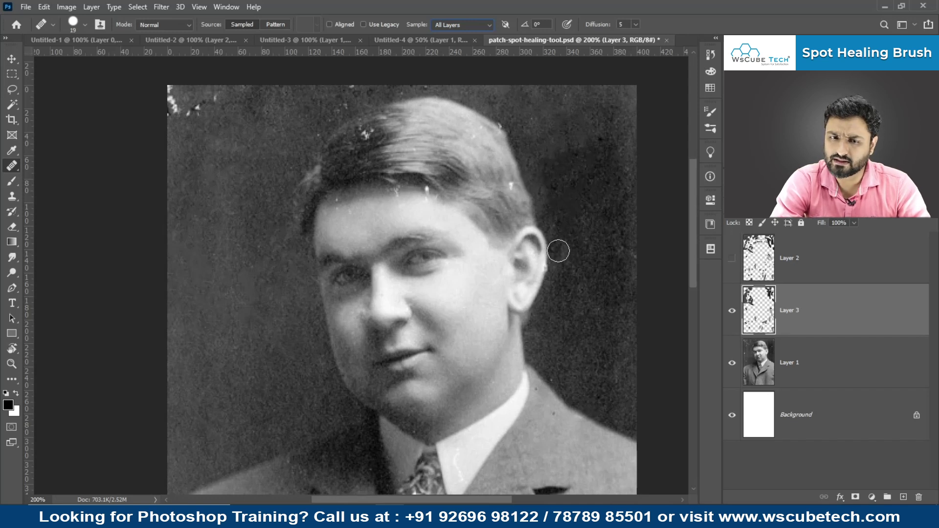
# Step: Heal the white speck in the hair above the ear with the Spot Healing Brush
pyautogui.rightClick(11, 166)
pyautogui.click(54, 165)
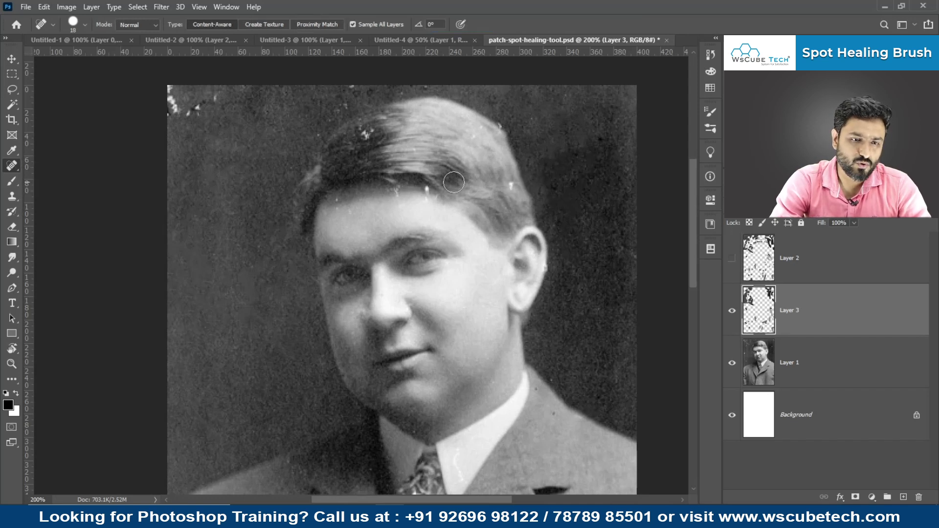
pyautogui.moveTo(517, 182); pyautogui.dragTo(517, 191)
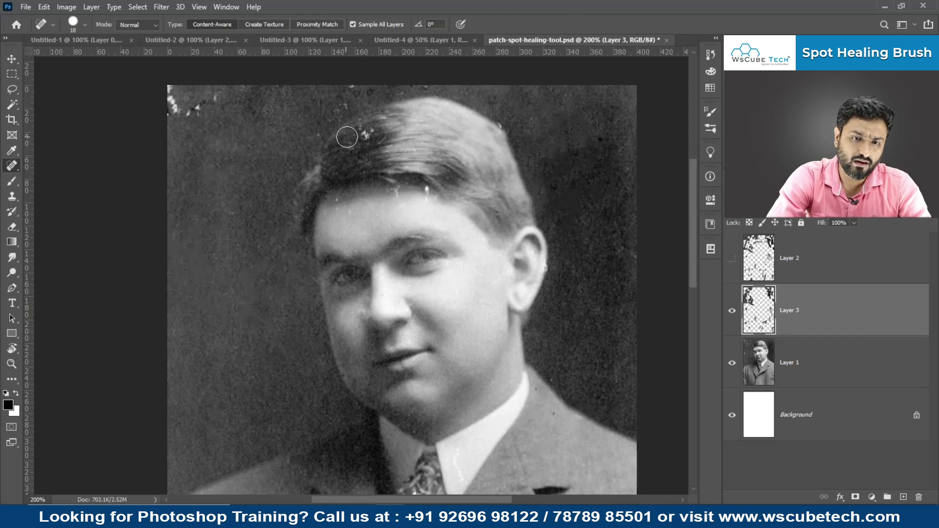
# Step: Try the Spot Healing Brush on the white specks in the dark part of the hair, and undo the strokes
pyautogui.moveTo(358, 148); pyautogui.dragTo(357, 153)
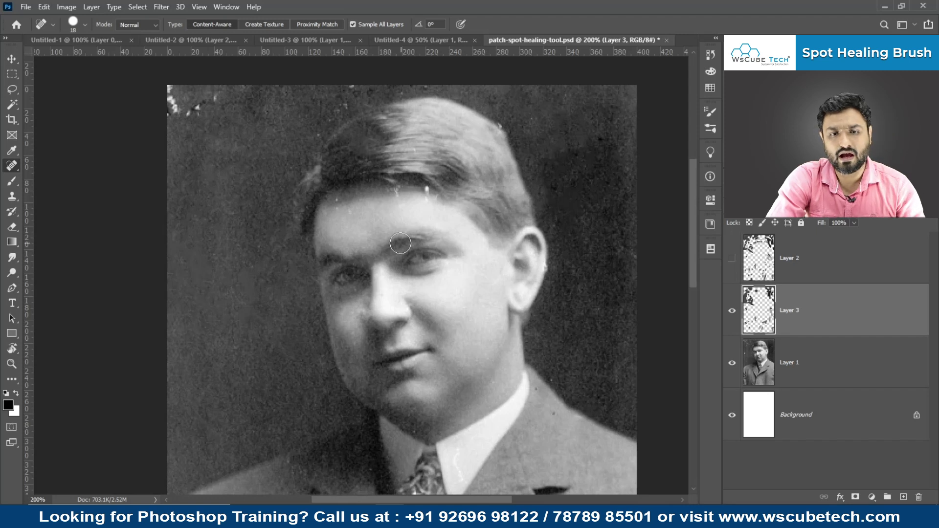
pyautogui.hotkey('ctrl', 'z')
pyautogui.hotkey('ctrl', 'z')
# Step: Heal the white specks in the dark part of the hair and along the forehead hairline with the Spot Healing Brush
pyautogui.moveTo(365, 134); pyautogui.dragTo(394, 129)
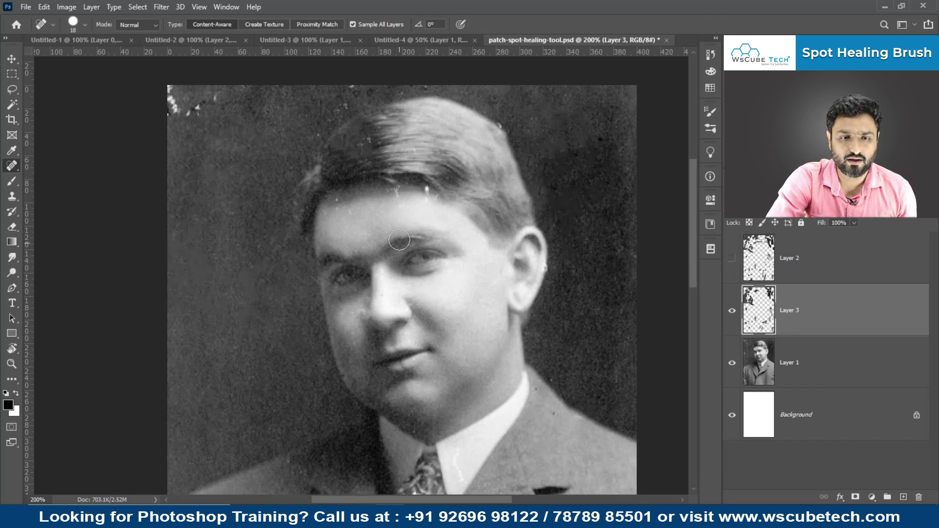
pyautogui.moveTo(384, 195); pyautogui.dragTo(430, 199)
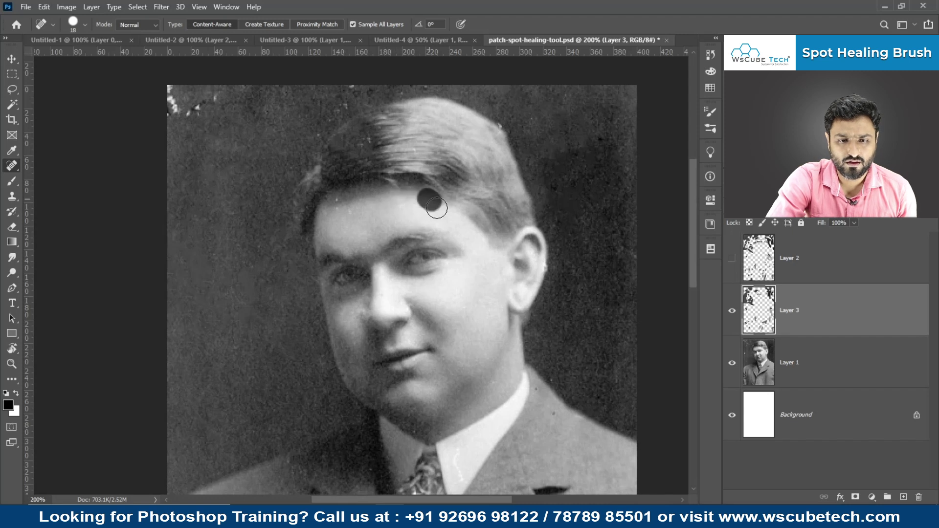
pyautogui.click(329, 215)
pyautogui.moveTo(348, 210); pyautogui.dragTo(358, 207)
pyautogui.click(344, 204)
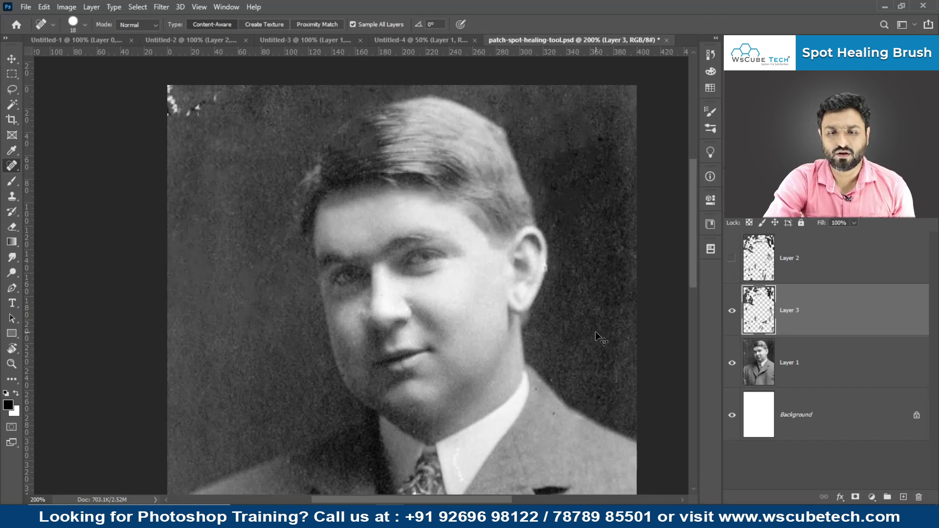
# Step: Choose the Patch tool, outline a trial area in the dark background beside the head, and clear the selection
pyautogui.rightClick(16, 163)
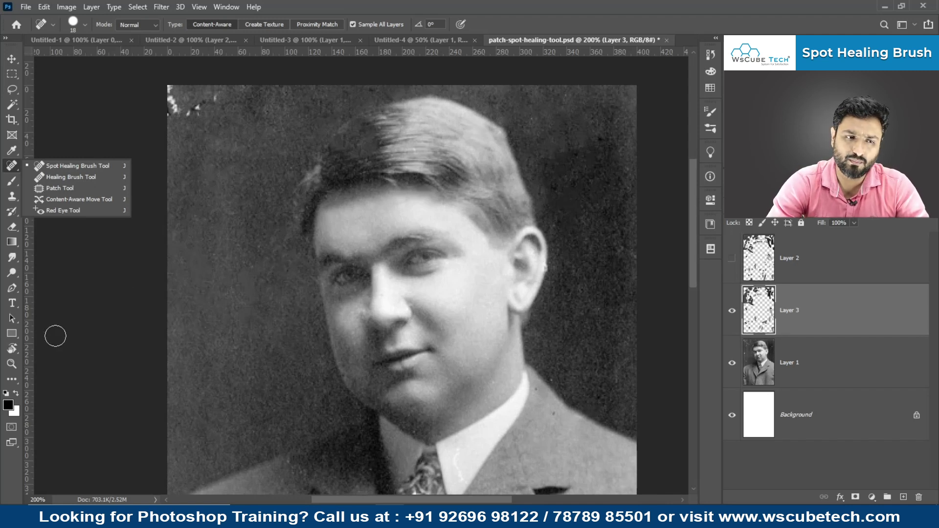
pyautogui.click(113, 193)
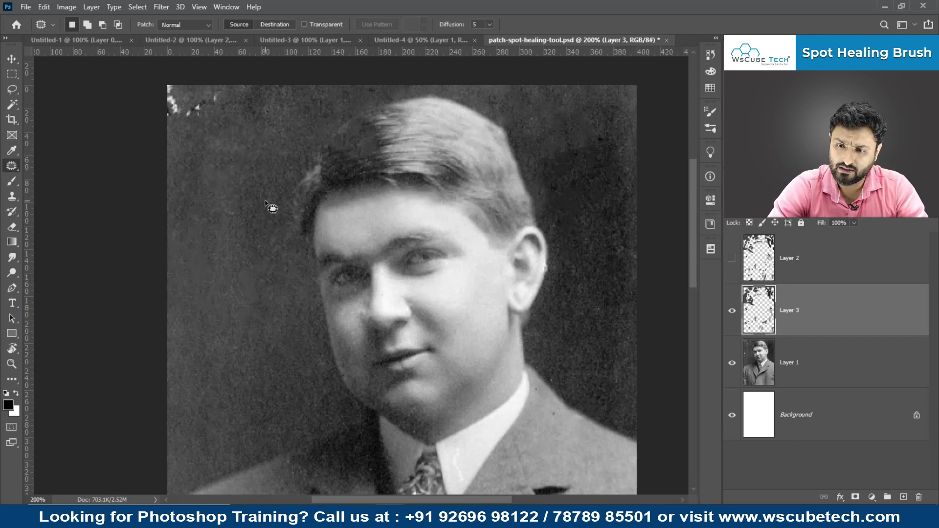
pyautogui.moveTo(231, 153)
pyautogui.mouseDown()
pyautogui.moveTo(206, 161)
pyautogui.moveTo(195, 189)
pyautogui.moveTo(221, 233)
pyautogui.moveTo(243, 246)
pyautogui.moveTo(266, 205)
pyautogui.moveTo(258, 174)
pyautogui.moveTo(237, 155)
pyautogui.mouseUp()
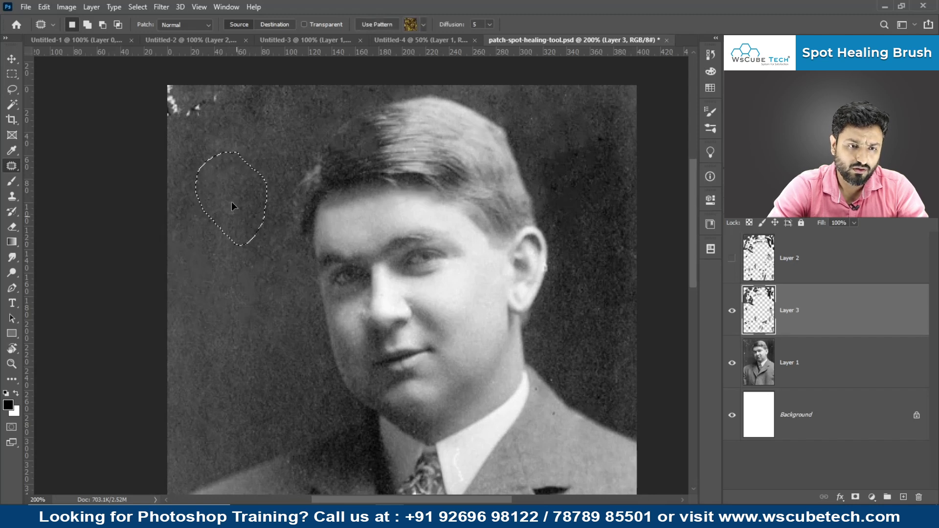
pyautogui.hotkey('ctrl', 'd')
# Step: Outline the white specks in the photo's upper-left corner with the Patch tool and make Layer 1 active
pyautogui.moveTo(164, 86)
pyautogui.mouseDown()
pyautogui.moveTo(174, 125)
pyautogui.moveTo(200, 126)
pyautogui.moveTo(246, 99)
pyautogui.moveTo(168, 84)
pyautogui.mouseUp()
pyautogui.moveTo(205, 117)
pyautogui.mouseDown()
pyautogui.moveTo(217, 219)
pyautogui.moveTo(230, 182)
pyautogui.moveTo(242, 189)
pyautogui.moveTo(224, 197)
pyautogui.moveTo(226, 152)
pyautogui.moveTo(243, 166)
pyautogui.moveTo(237, 193)
pyautogui.mouseUp()
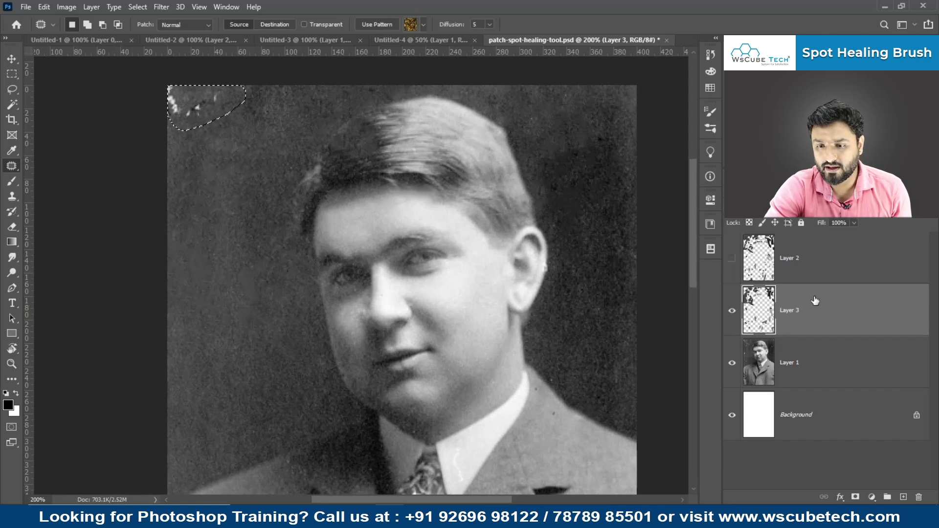
pyautogui.click(811, 359)
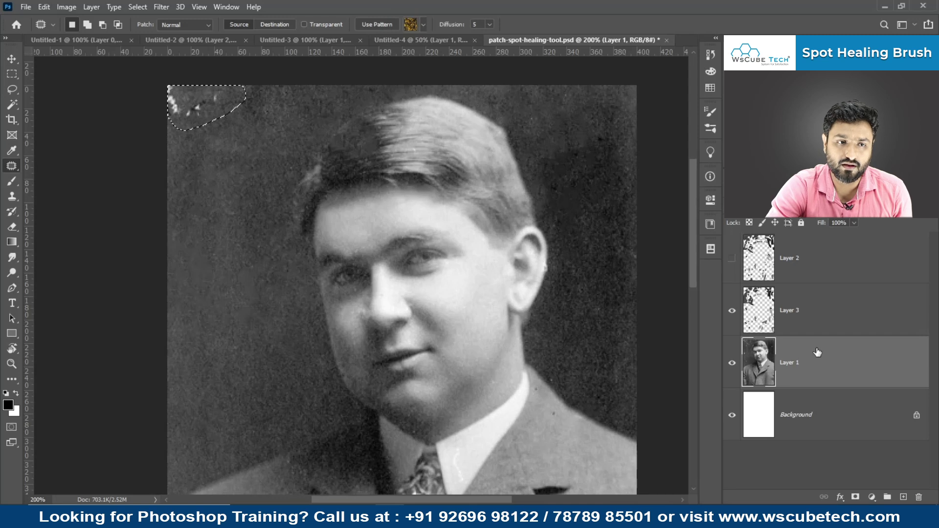
# Step: Try patching the outlined corner specks on Layer 1 from the background below, and undo the patch
pyautogui.moveTo(196, 106); pyautogui.dragTo(221, 246)
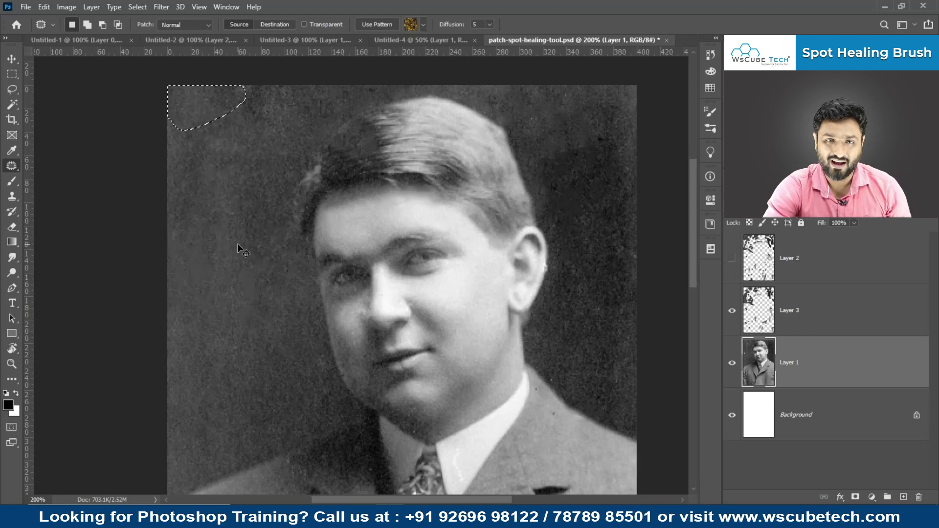
pyautogui.hotkey('ctrl', 'd')
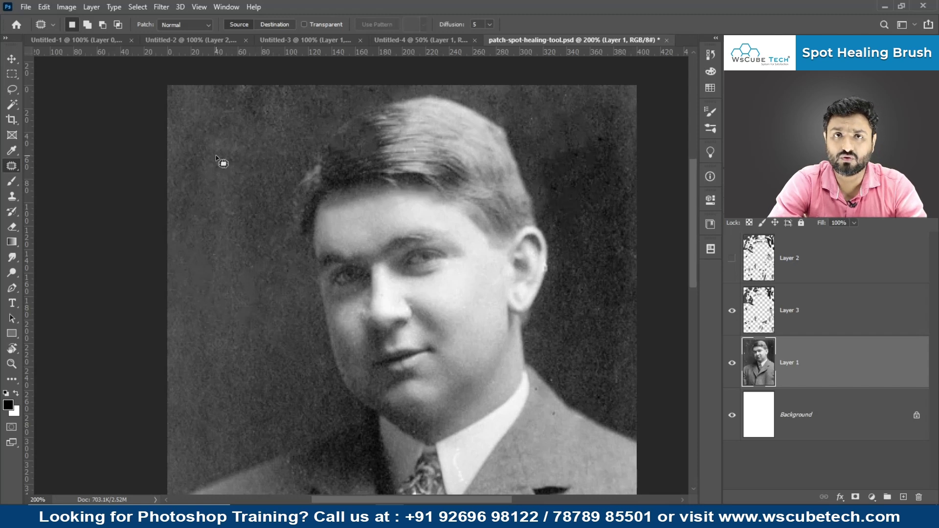
pyautogui.hotkey('ctrl', 'z')
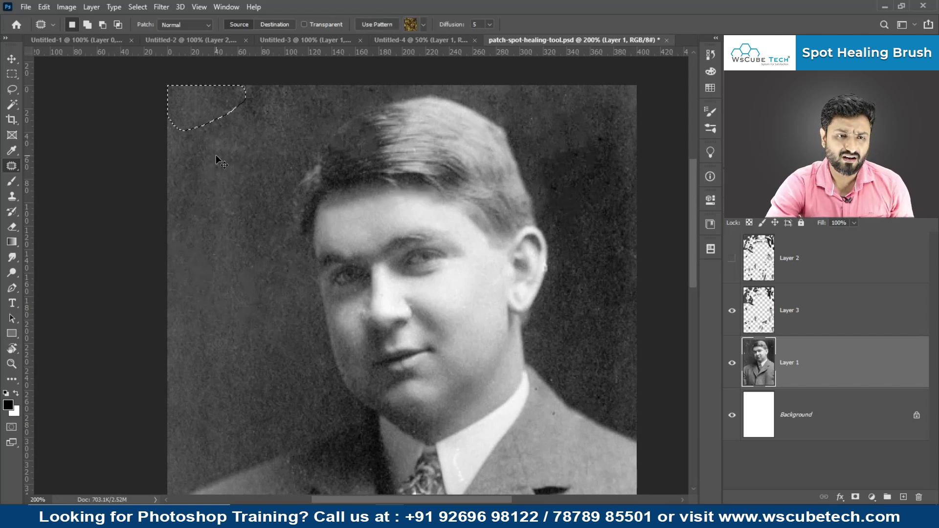
pyautogui.hotkey('ctrl', 'd')
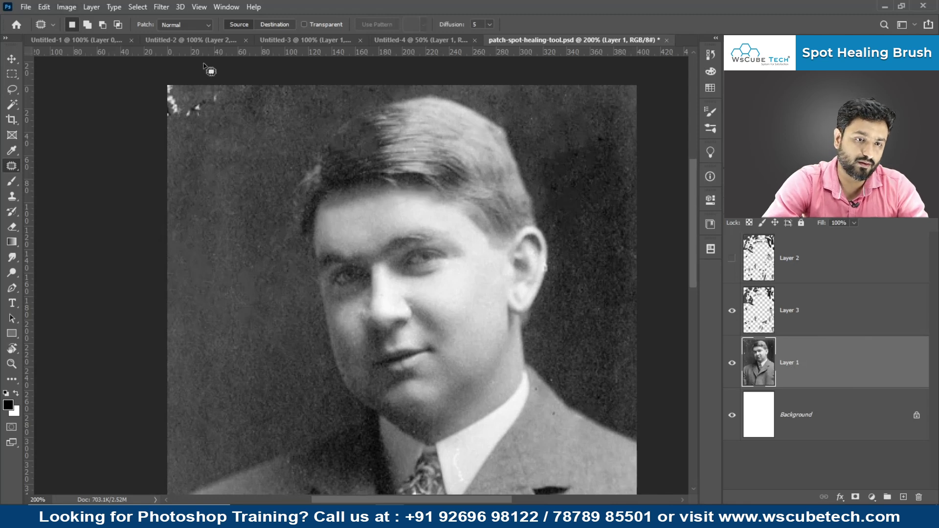
# Step: Patch the white specks in the photo's upper-left corner with clean background from below, and deselect
pyautogui.moveTo(167, 137)
pyautogui.mouseDown()
pyautogui.moveTo(226, 102)
pyautogui.moveTo(227, 87)
pyautogui.moveTo(186, 72)
pyautogui.moveTo(158, 73)
pyautogui.moveTo(147, 91)
pyautogui.moveTo(144, 118)
pyautogui.moveTo(188, 142)
pyautogui.moveTo(188, 162)
pyautogui.mouseUp()
pyautogui.moveTo(195, 192); pyautogui.dragTo(214, 271)
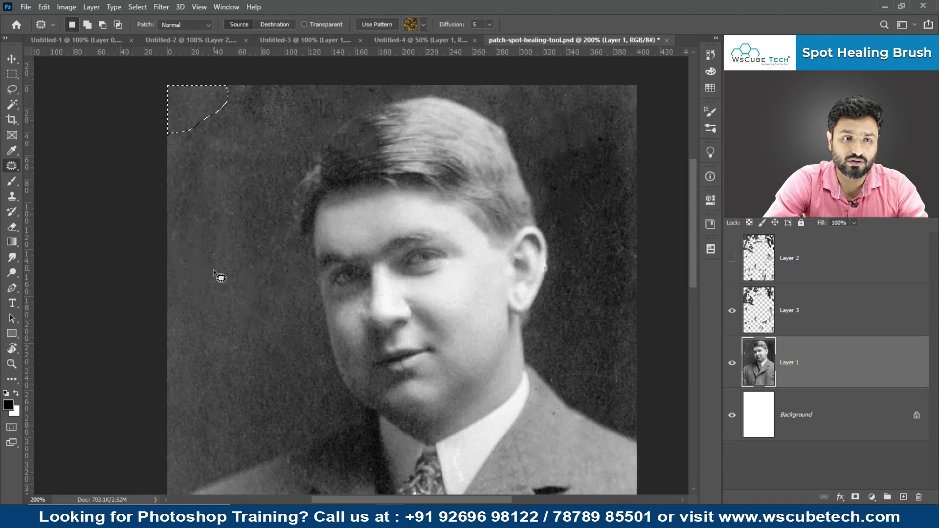
pyautogui.hotkey('ctrl', 'd')
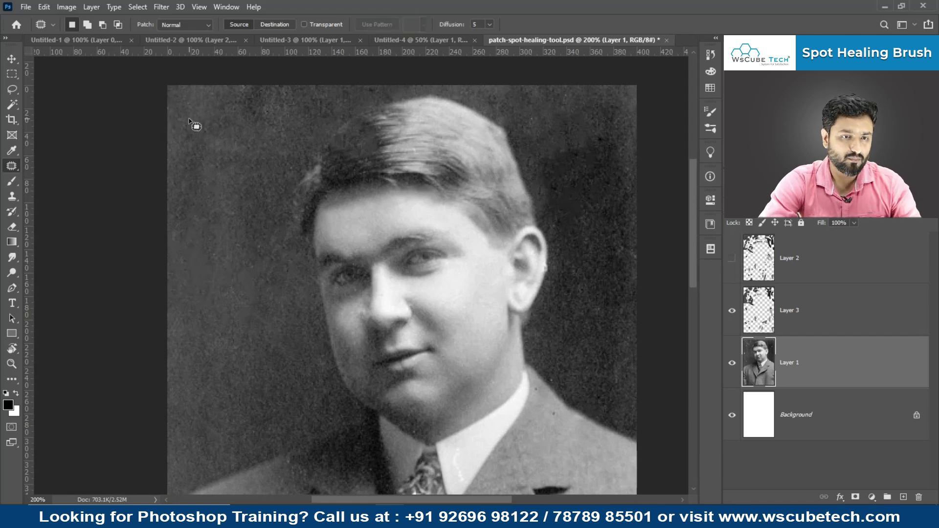
# Step: Try the Patch tool on the white spot at the ear's outer edge, and undo the patch
pyautogui.scroll(-4, 274, 251)
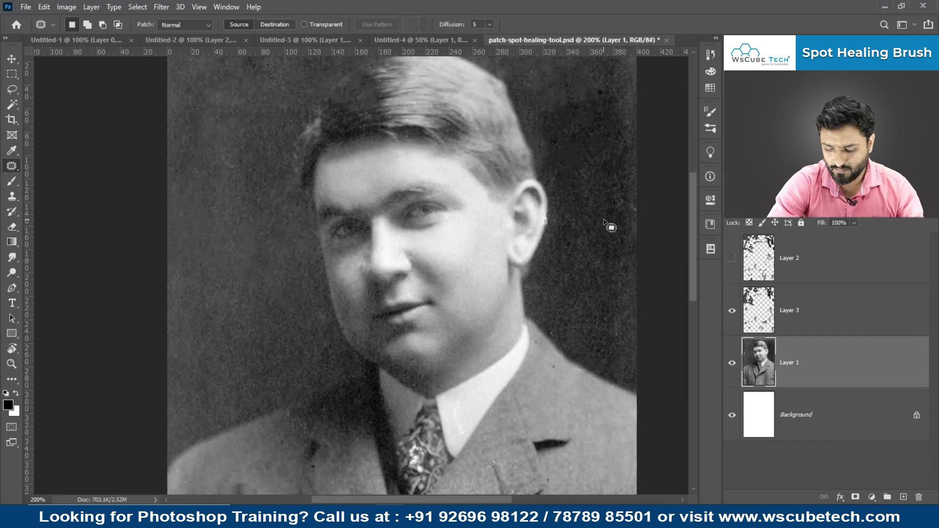
pyautogui.hotkey('ctrl', '+')
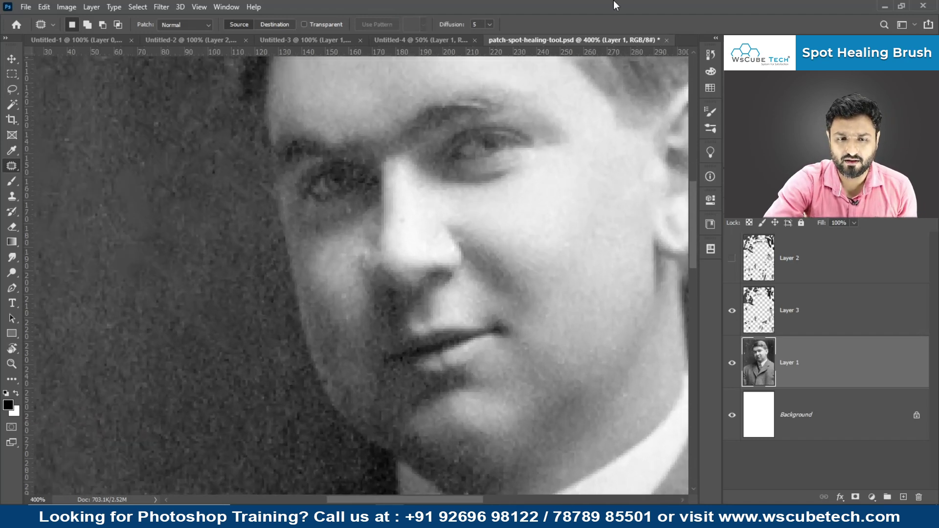
pyautogui.moveTo(606, 169); pyautogui.dragTo(309, 167)
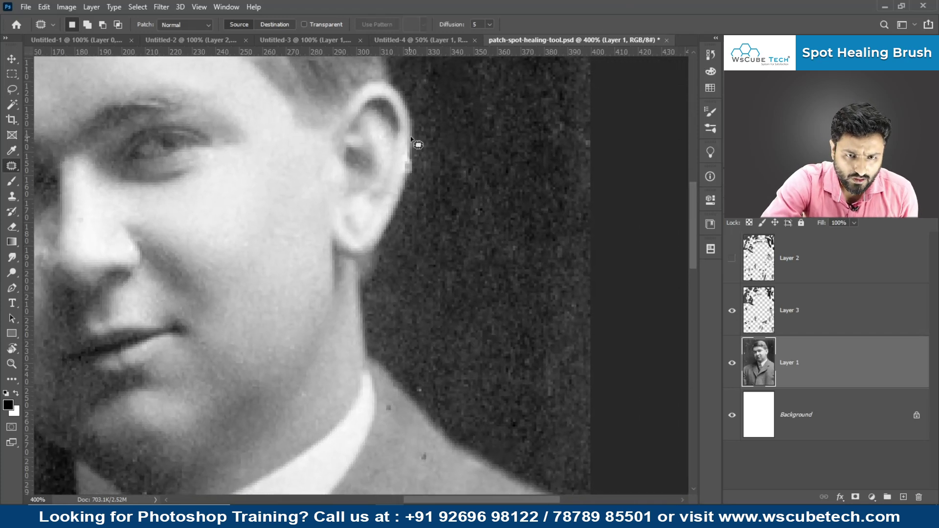
pyautogui.moveTo(410, 149)
pyautogui.mouseDown()
pyautogui.moveTo(404, 184)
pyautogui.moveTo(414, 191)
pyautogui.moveTo(433, 175)
pyautogui.moveTo(421, 149)
pyautogui.moveTo(411, 148)
pyautogui.moveTo(447, 148)
pyautogui.mouseUp()
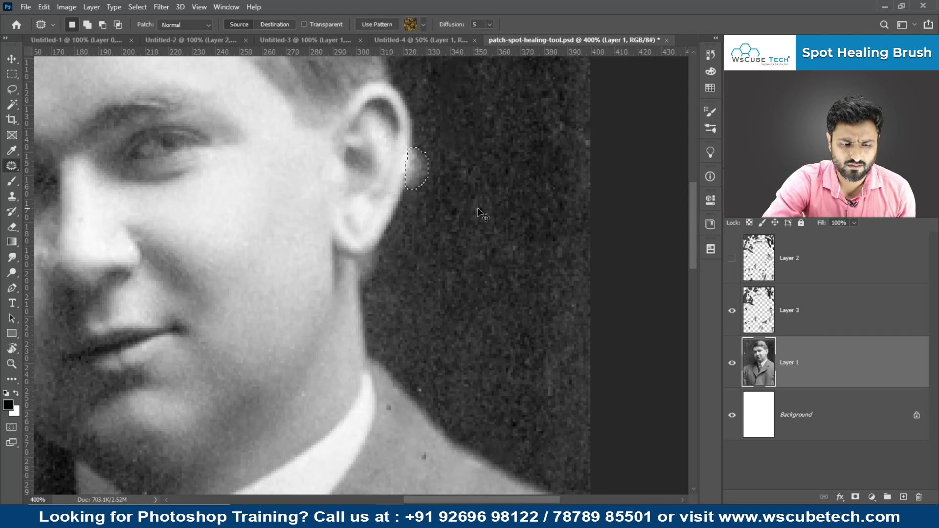
pyautogui.hotkey('ctrl', 'd')
# Step: Compare the whole portrait with the healing of Layer 3 and Layer 2 shown and hidden, leaving only Layer 3's healing shown
pyautogui.hotkey('ctrl', '-')
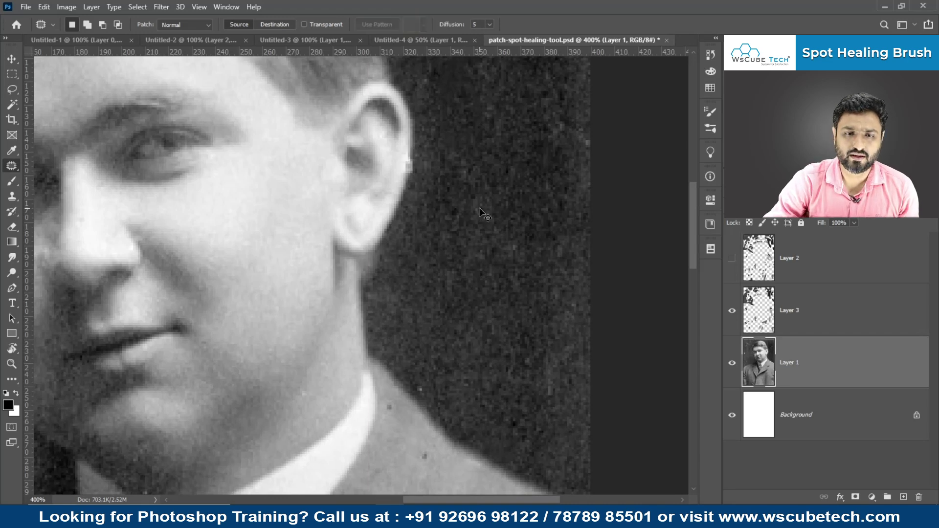
pyautogui.hotkey('ctrl', '-')
pyautogui.hotkey('ctrl', '-')
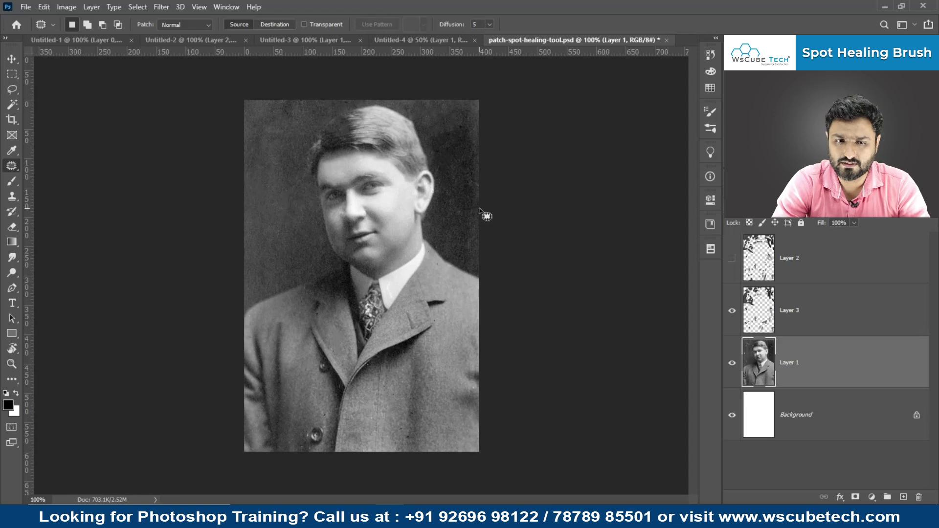
pyautogui.hotkey('ctrl', '+')
pyautogui.hotkey('ctrl', '-')
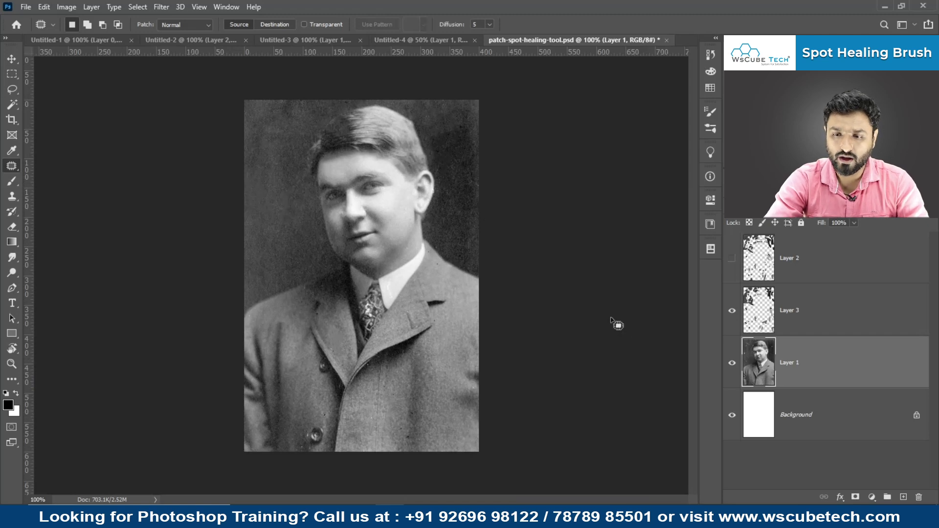
pyautogui.click(732, 311)
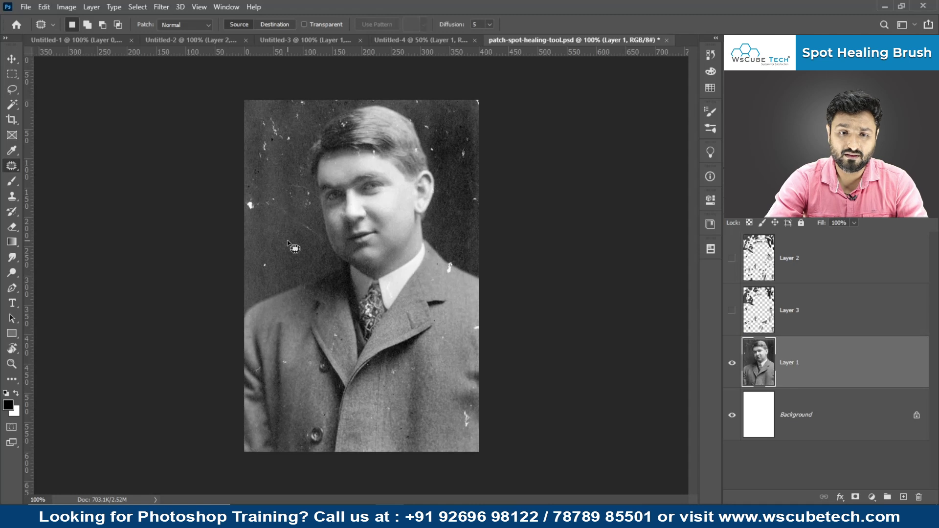
pyautogui.click(732, 312)
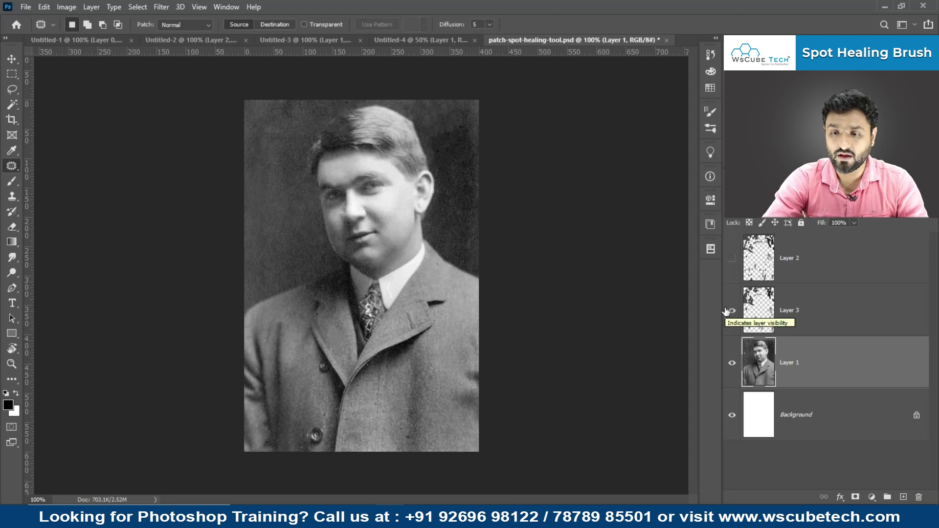
pyautogui.click(732, 311)
pyautogui.click(732, 258)
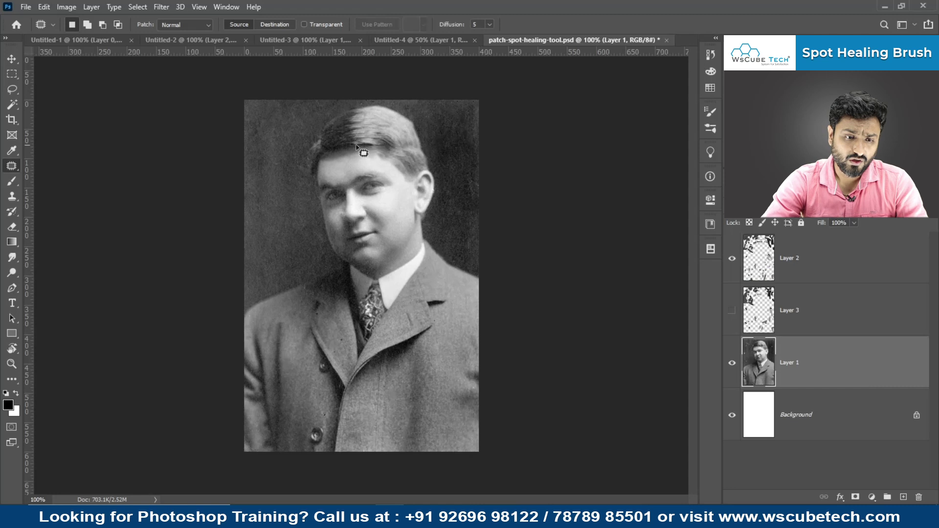
pyautogui.click(732, 259)
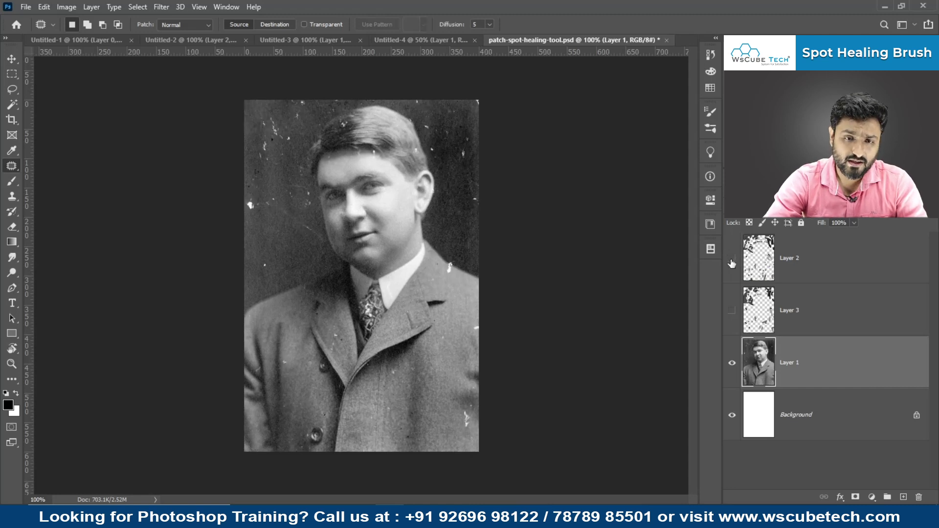
pyautogui.click(732, 260)
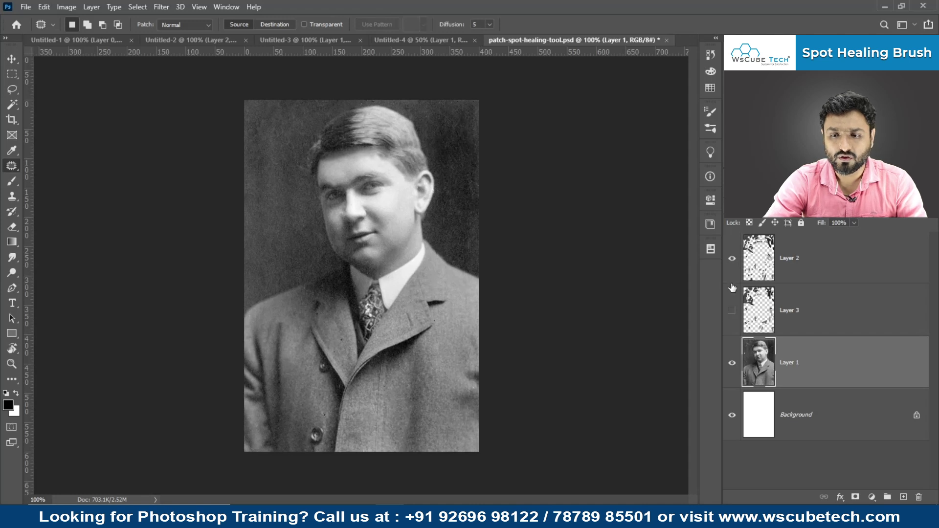
pyautogui.click(732, 321)
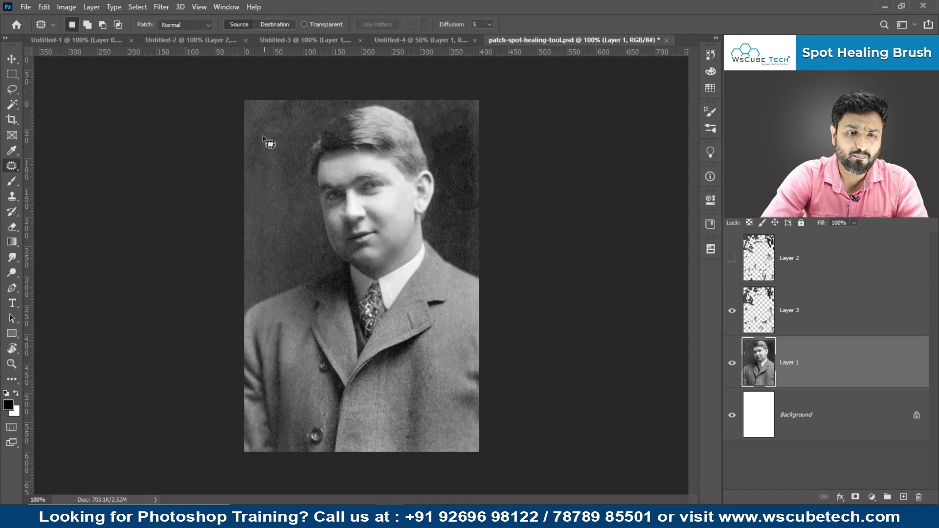
# Step: Outline a trial patch area in the background beside the head, try the Add to Selection mode, and deselect
pyautogui.moveTo(275, 130)
pyautogui.mouseDown()
pyautogui.moveTo(252, 148)
pyautogui.moveTo(267, 167)
pyautogui.moveTo(279, 118)
pyautogui.mouseUp()
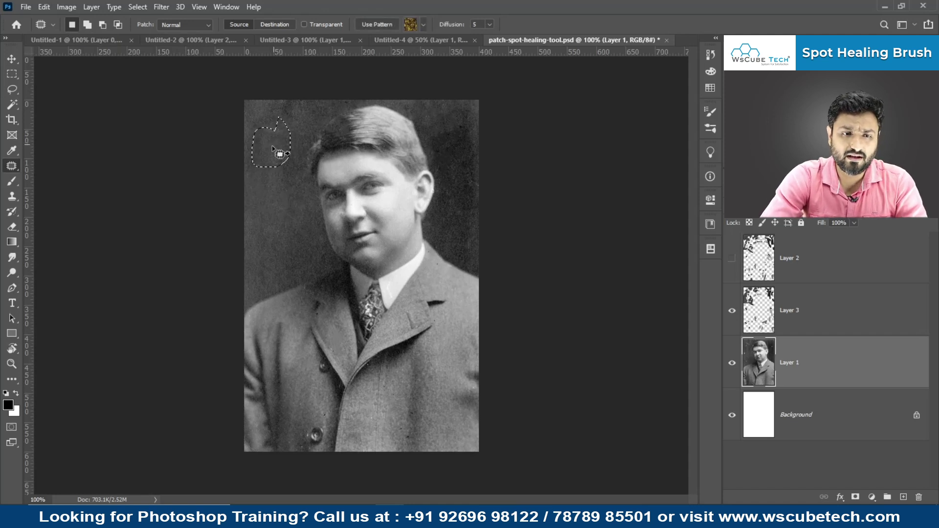
pyautogui.click(87, 25)
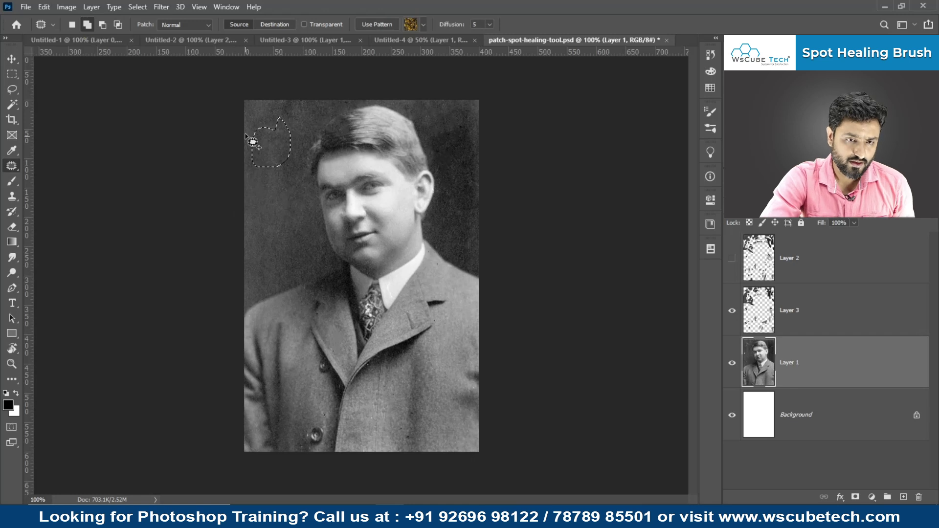
pyautogui.moveTo(268, 161); pyautogui.dragTo(268, 201)
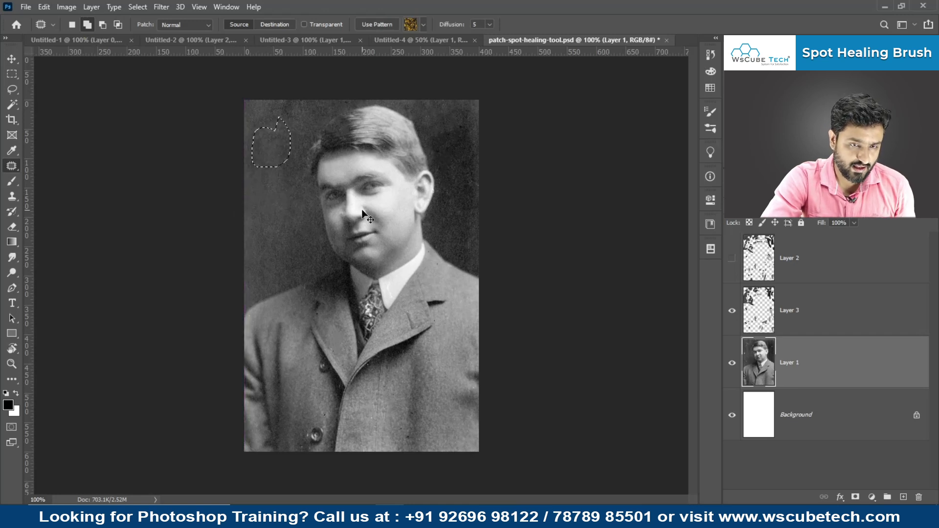
pyautogui.hotkey('ctrl', 'd')
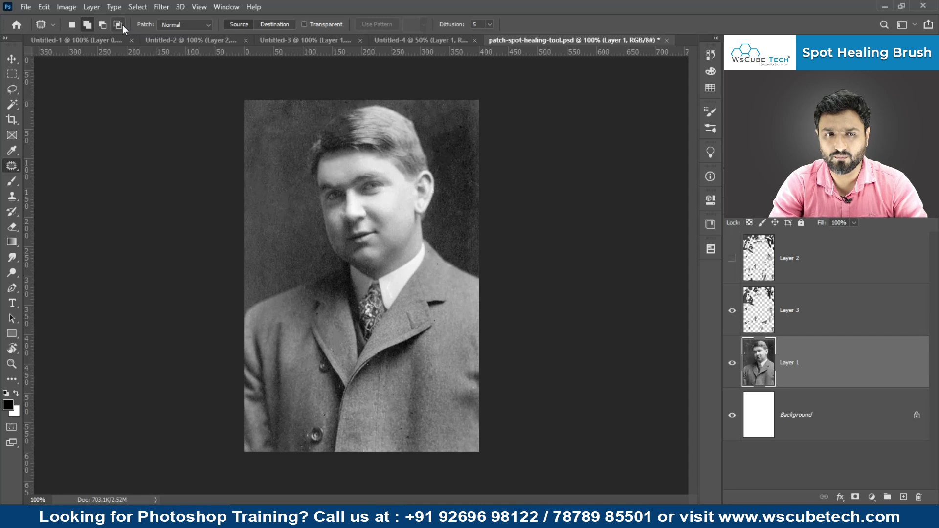
# Step: Choose the Red Eye tool and open the Untitled-4 close-up face, looking through the Untitled-2 and Untitled-3 eye photos first
pyautogui.rightClick(17, 162)
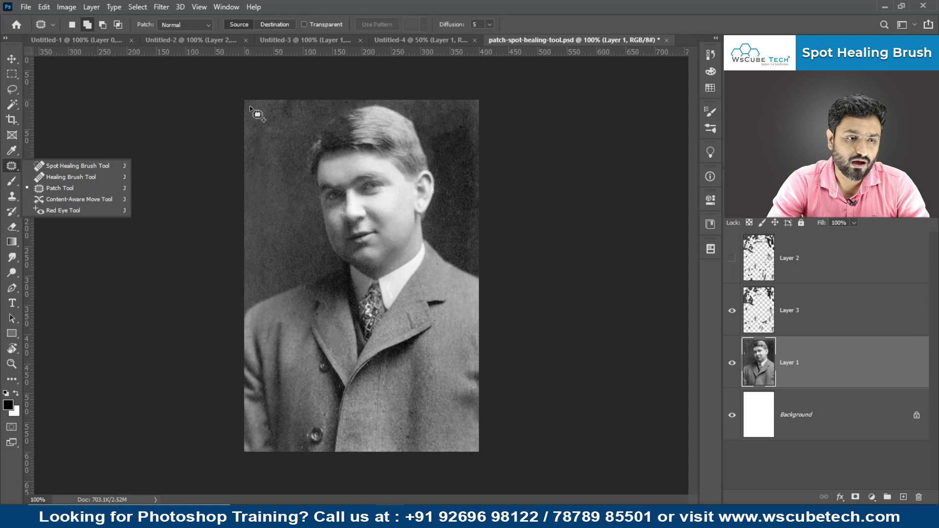
pyautogui.click(74, 211)
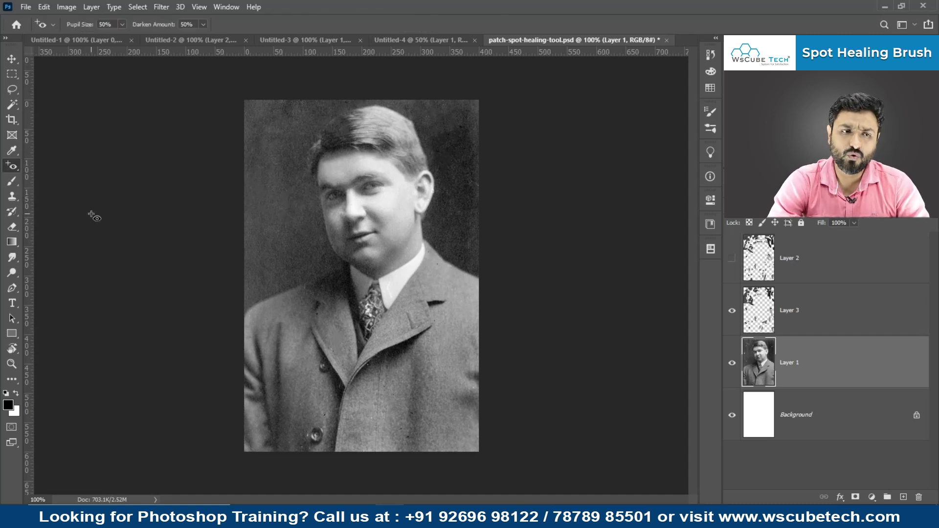
pyautogui.click(183, 43)
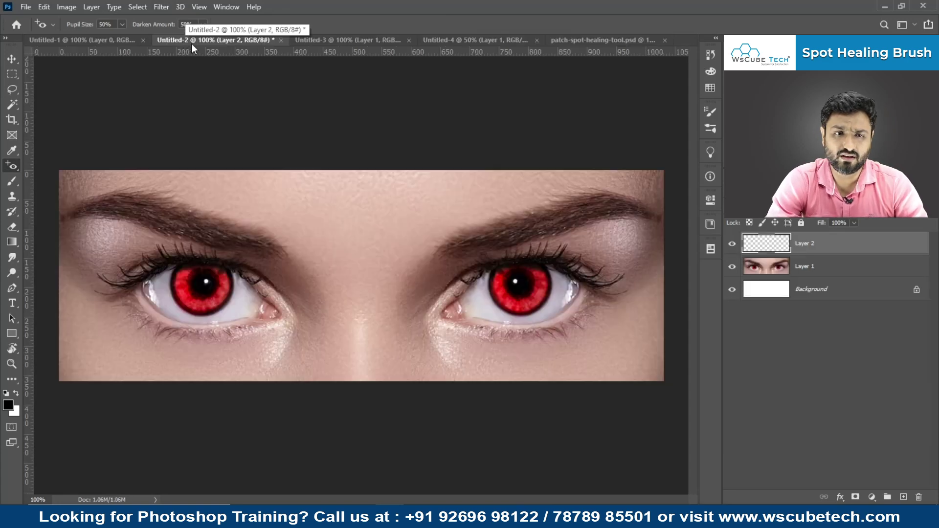
pyautogui.click(391, 37)
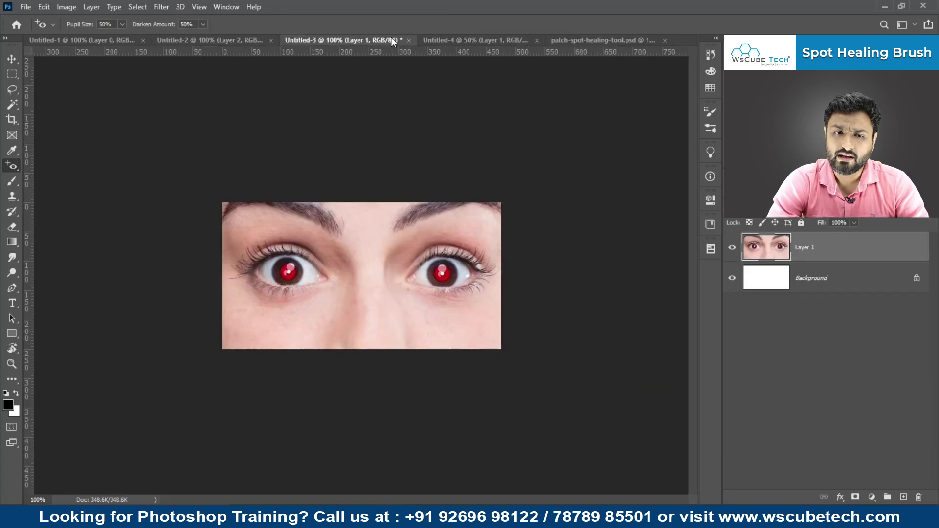
pyautogui.click(446, 41)
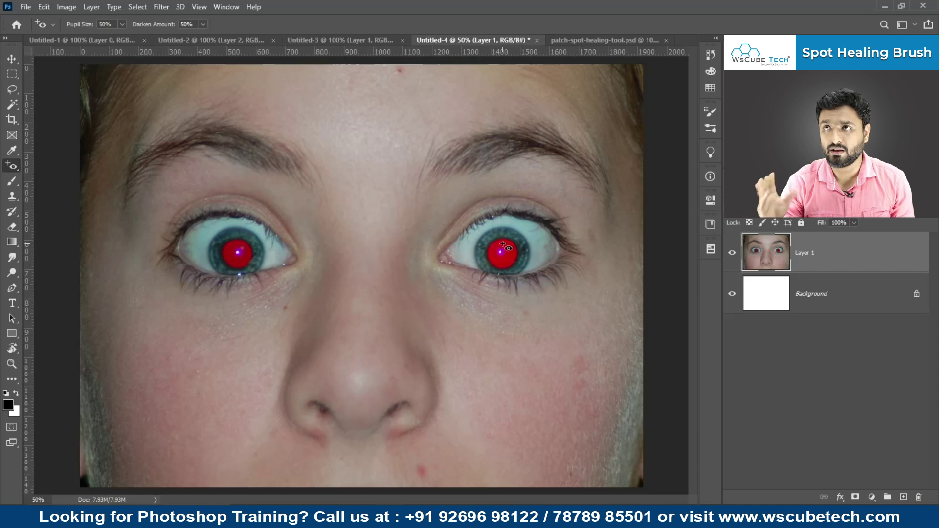
pyautogui.hotkey('ctrl', '-')
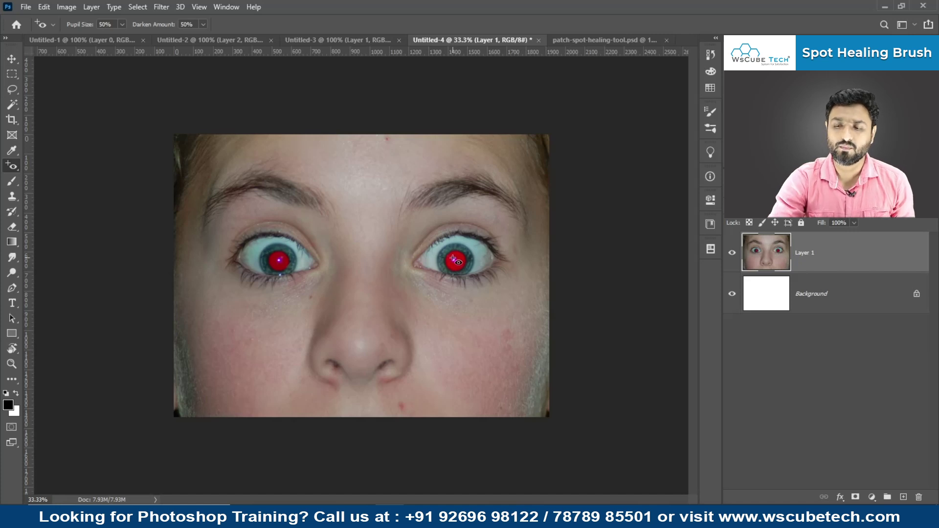
pyautogui.hotkey('ctrl', '+')
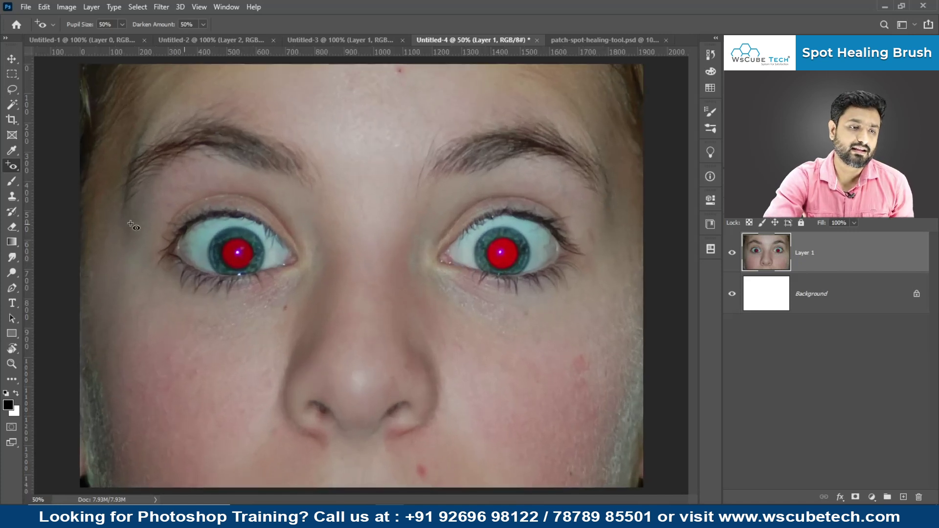
# Step: Remove the red from both pupils of the Untitled-4 close-up face with the Red Eye tool
pyautogui.rightClick(16, 166)
pyautogui.click(54, 209)
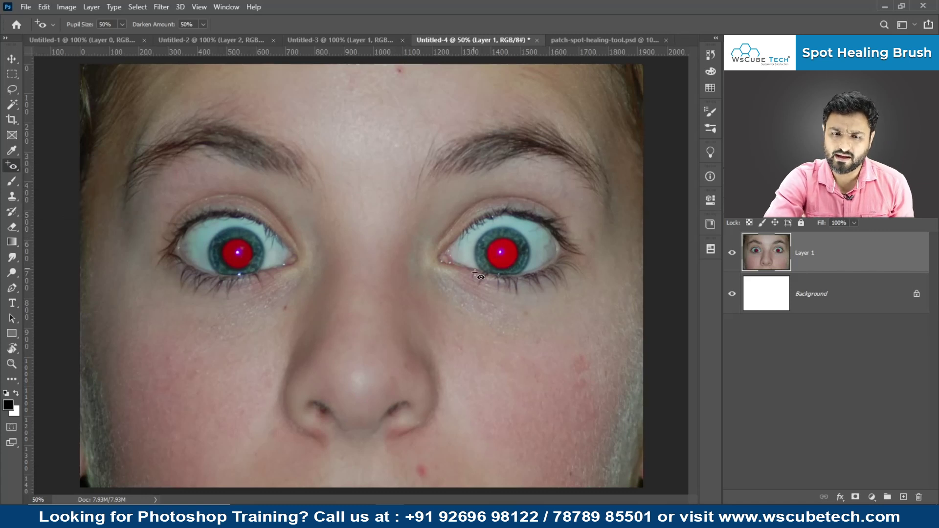
pyautogui.click(503, 252)
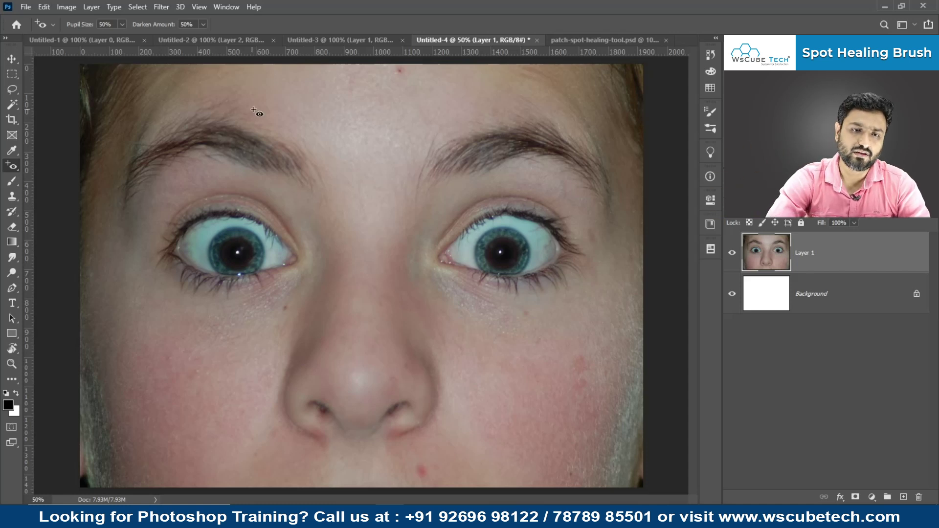
# Step: Remove the red from both pupils in the Untitled-3 eye photo with the Red Eye tool, and check the corrected eyes up close
pyautogui.click(370, 39)
pyautogui.click(448, 280)
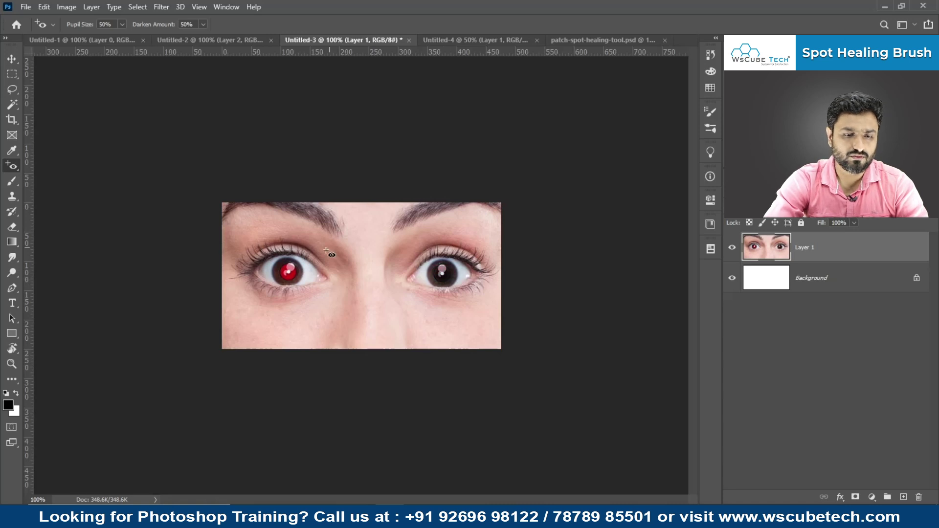
pyautogui.click(291, 274)
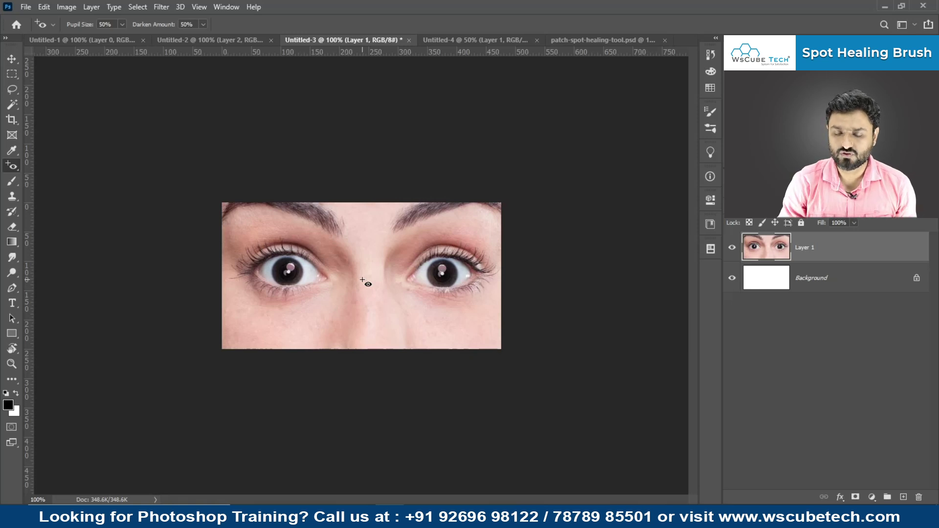
pyautogui.hotkey('ctrl', '+')
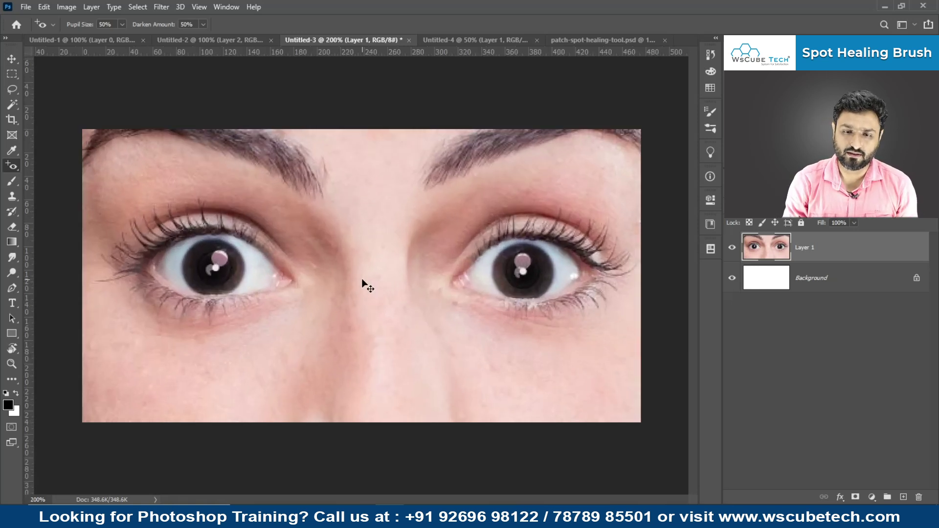
pyautogui.hotkey('ctrl', '+')
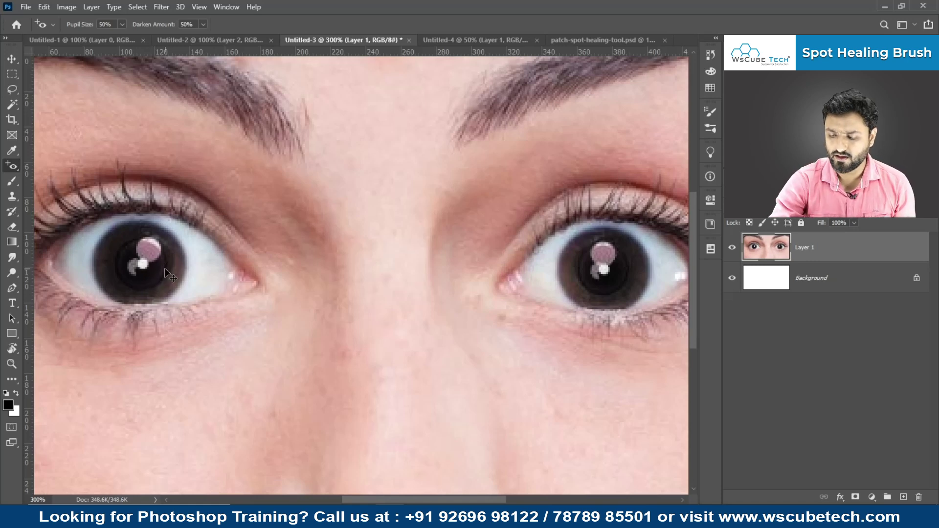
pyautogui.hotkey('ctrl', '-')
pyautogui.hotkey('ctrl', '-')
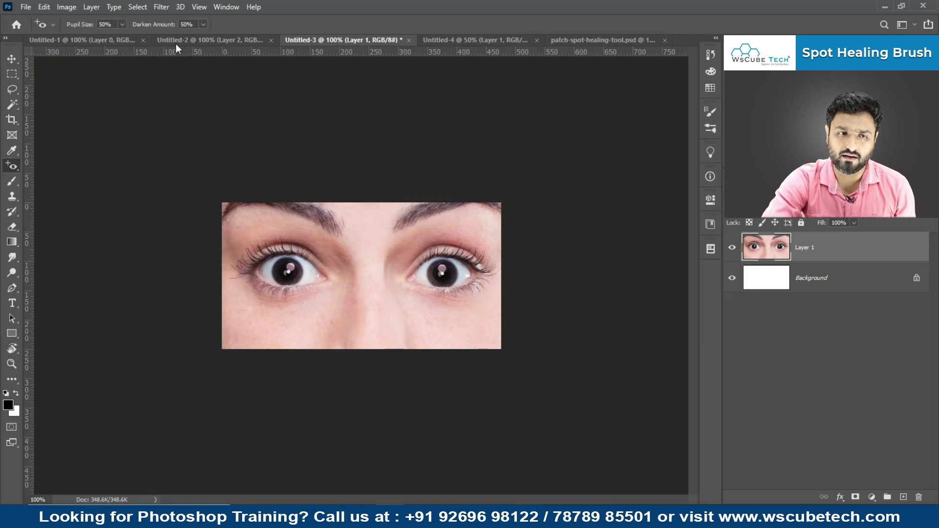
# Step: Remove the red from the left iris on Layer 1 of the Untitled-2 eye photo with several Red Eye corrections around the iris
pyautogui.click(198, 39)
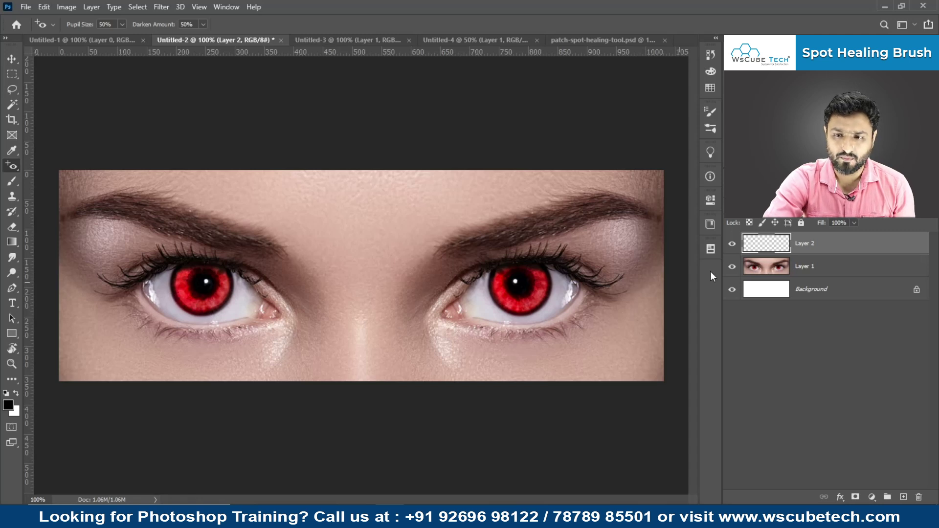
pyautogui.click(778, 271)
pyautogui.click(183, 294)
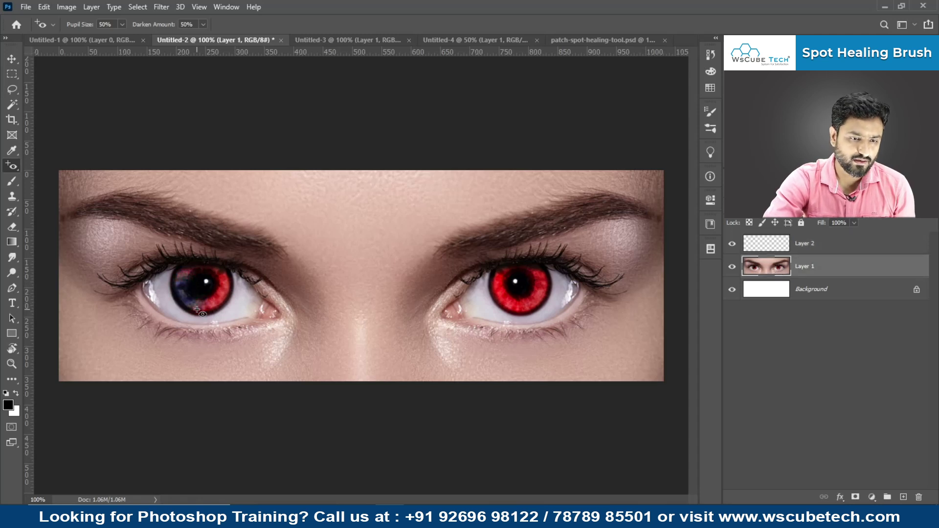
pyautogui.click(226, 289)
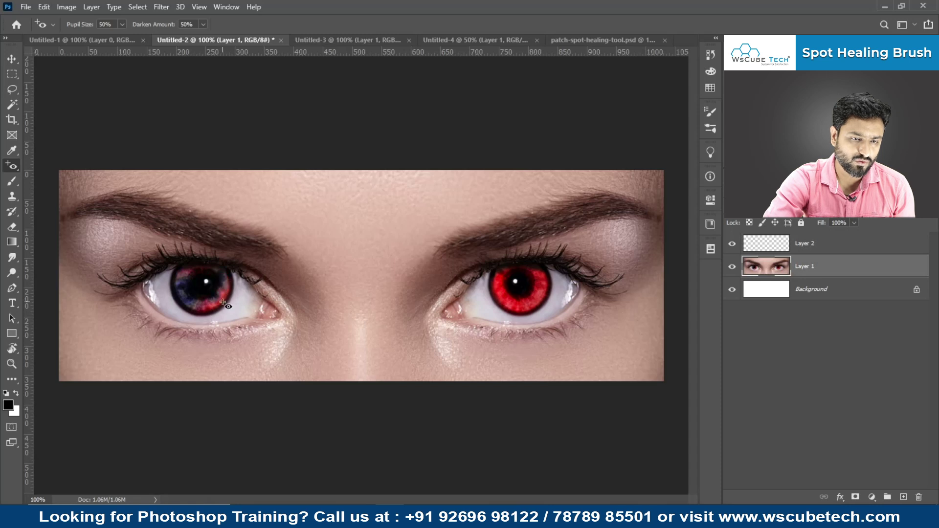
pyautogui.click(208, 308)
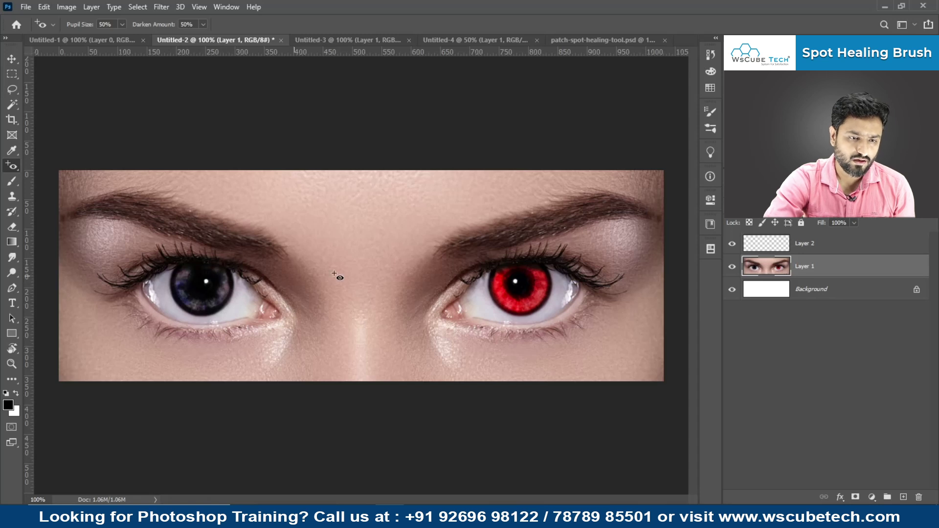
# Step: Correct the right iris of the Untitled-2 photo with Red Eye applied around it, and view the whole photo at 50%
pyautogui.click(496, 287)
pyautogui.click(512, 304)
pyautogui.click(540, 289)
pyautogui.click(537, 303)
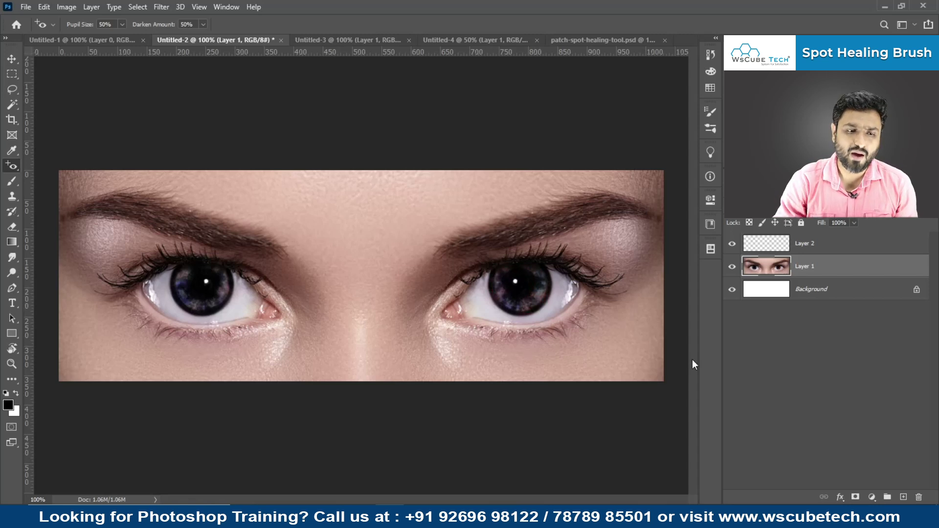
pyautogui.hotkey('ctrl', '-')
pyautogui.hotkey('ctrl', '-')
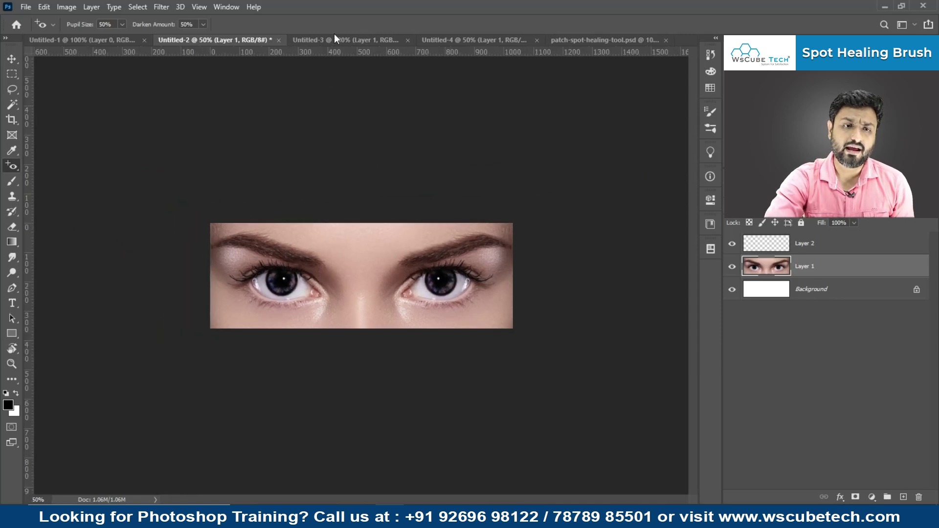
# Step: Look through the corrected Untitled-2, Untitled-3 and Untitled-4 eye photos again, and view the available healing tools
pyautogui.click(334, 36)
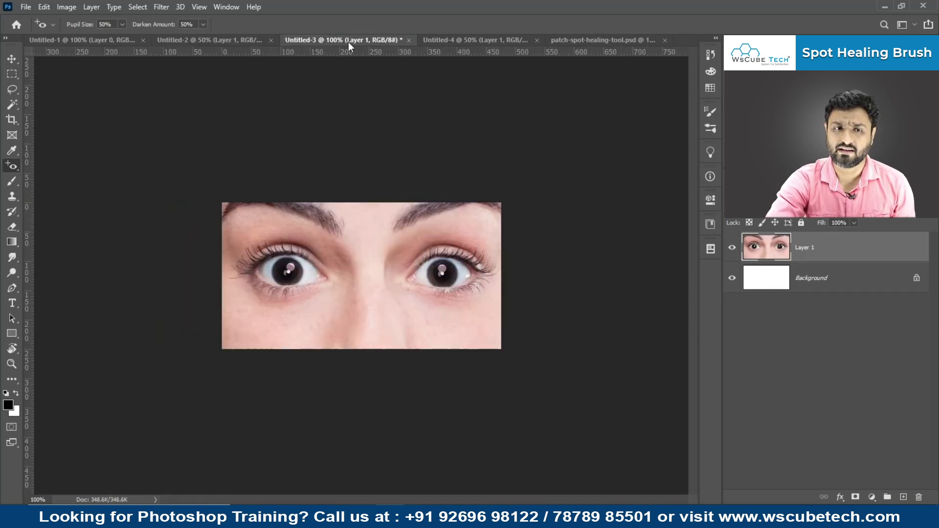
pyautogui.click(446, 42)
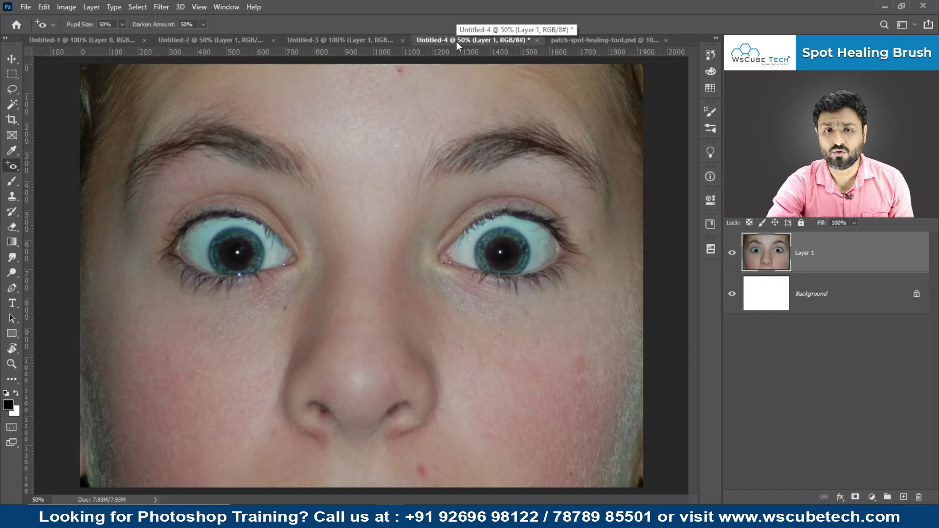
pyautogui.click(264, 41)
pyautogui.click(307, 39)
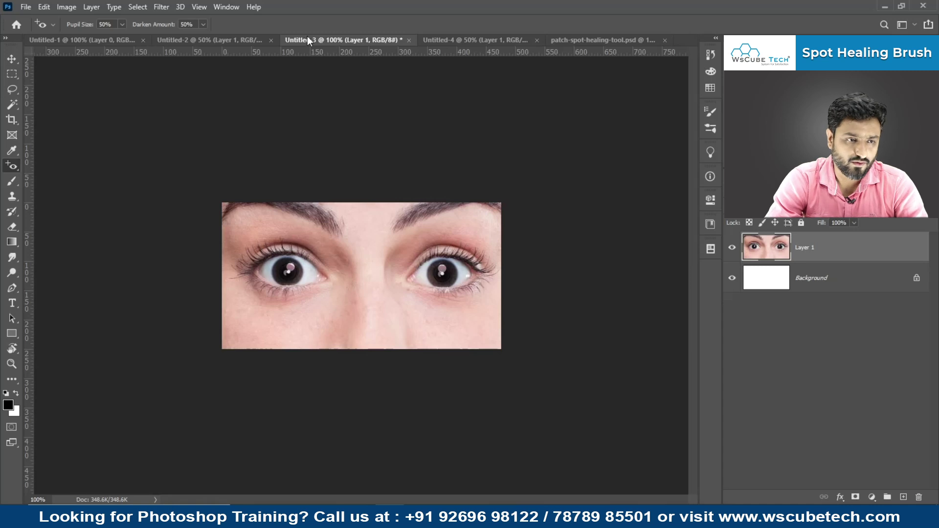
pyautogui.rightClick(16, 168)
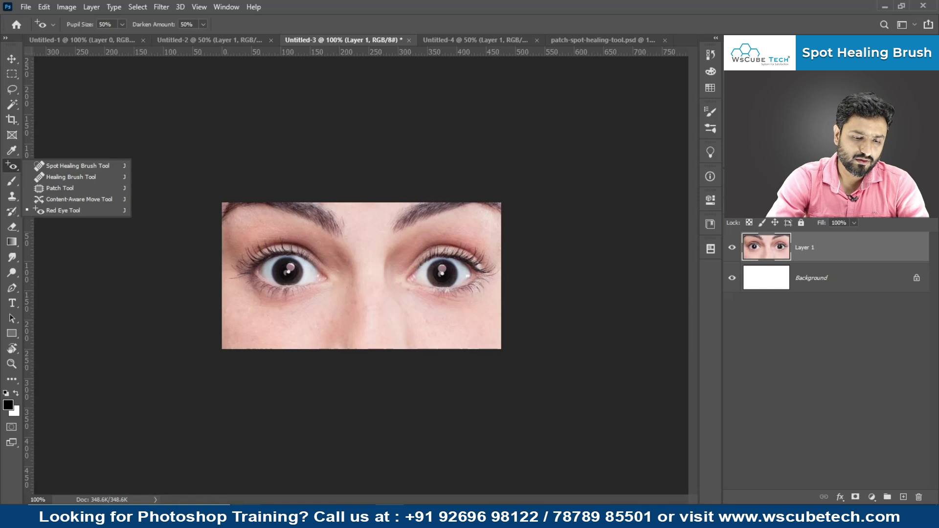
# Step: Switch to a new incognito Chrome window, open google.com and search for images of "birds on beach"
pyautogui.rightClick(247, 516)
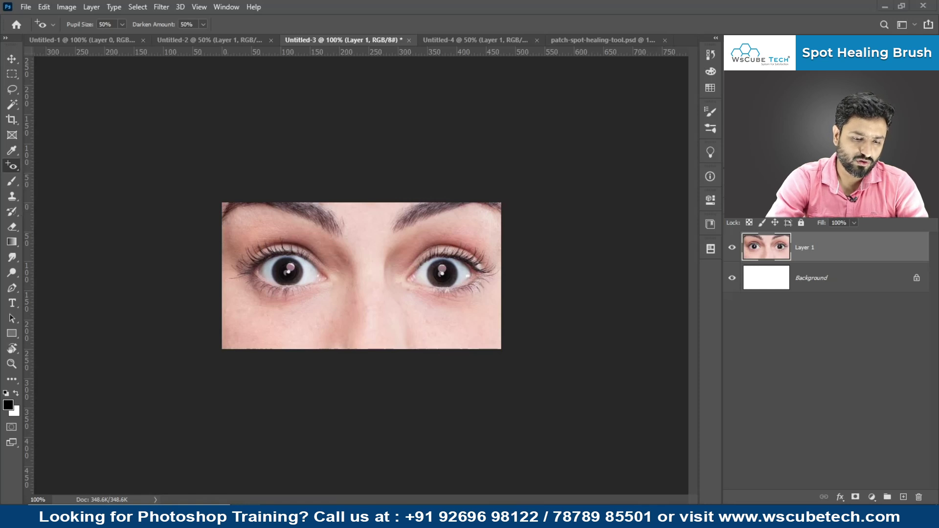
pyautogui.click(227, 441)
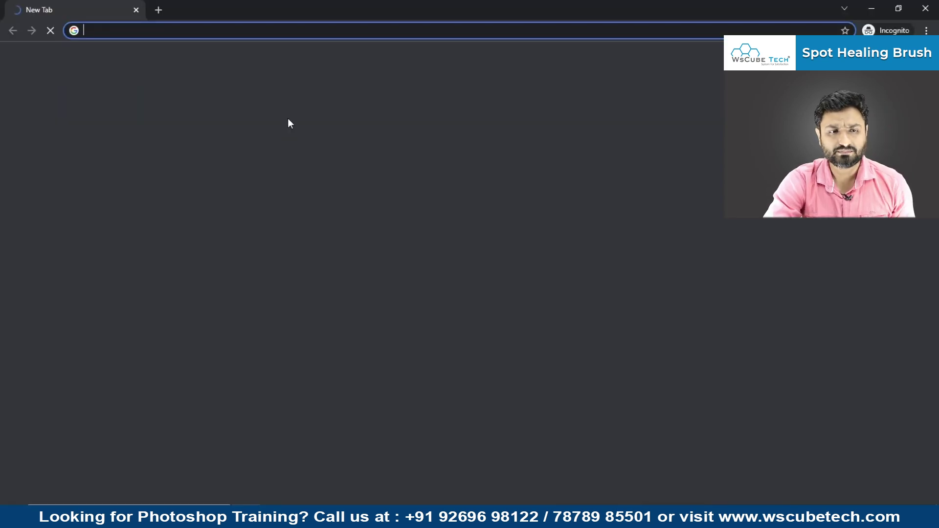
pyautogui.write('google.com')
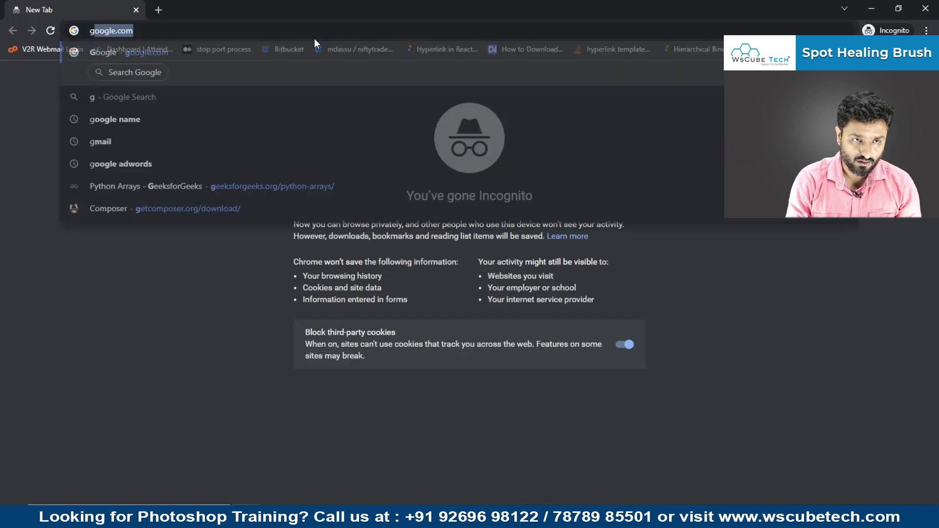
pyautogui.press('Return')
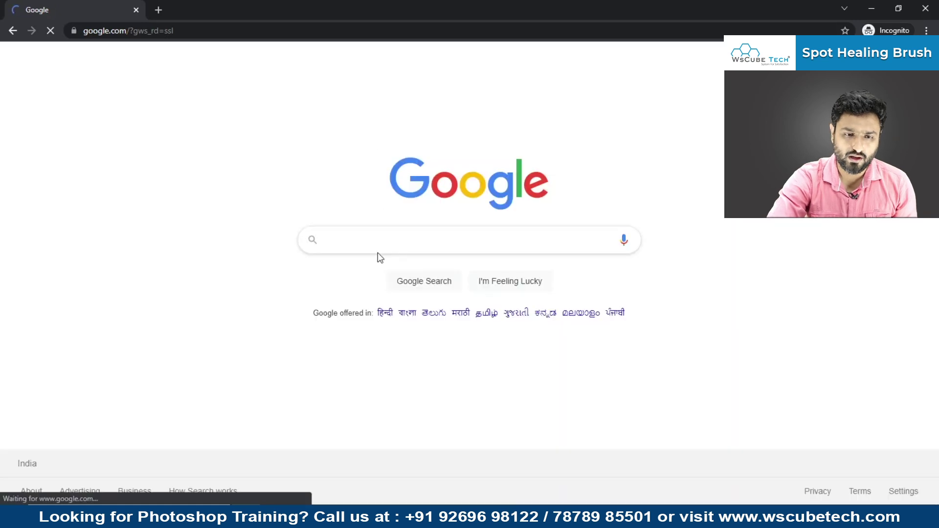
pyautogui.click(390, 236)
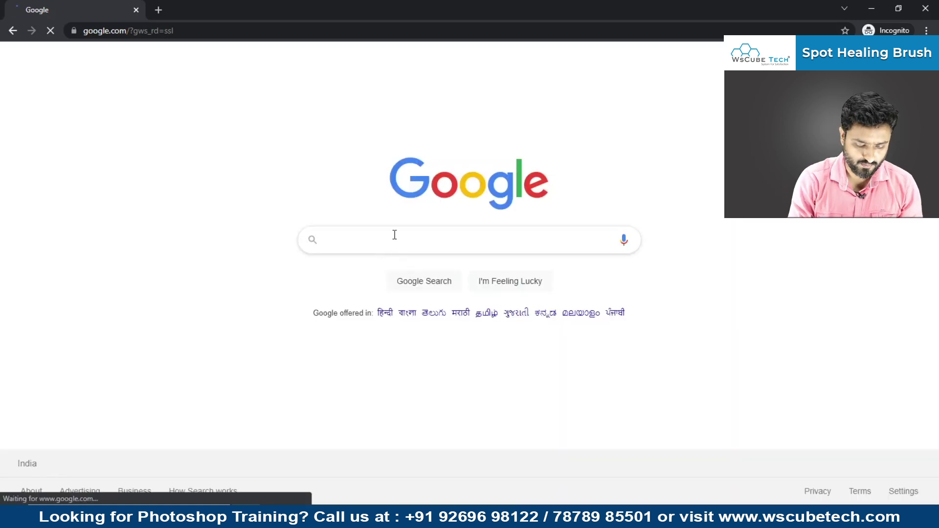
pyautogui.write('birds on beach')
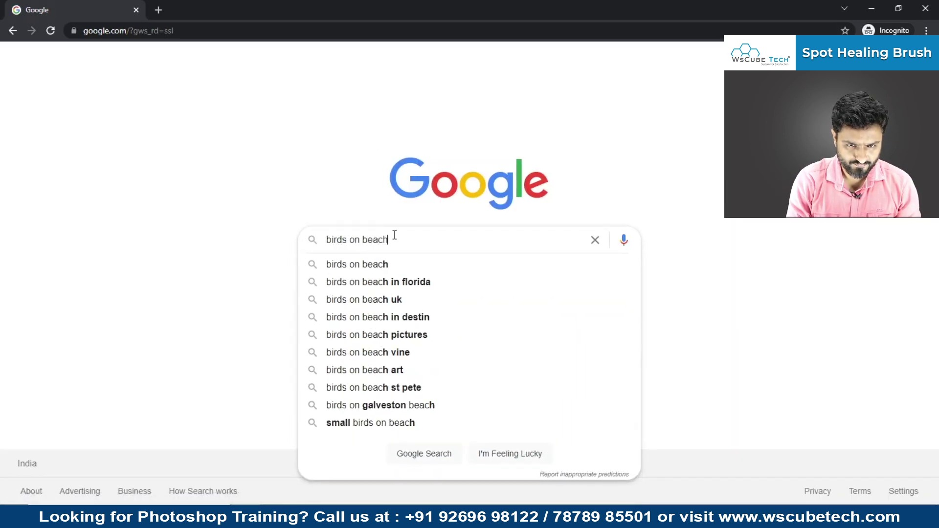
pyautogui.press('Return')
pyautogui.click(163, 105)
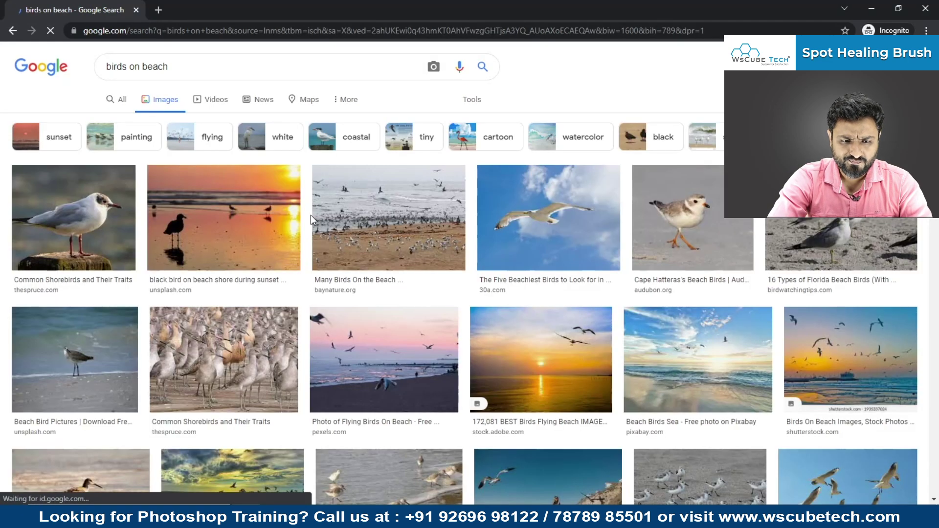
# Step: Browse the image results and open the picture of a single seagull flying in a blue sky at full size in its own tab
pyautogui.scroll(-1, 311, 216)
pyautogui.scroll(-4, 310, 215)
pyautogui.scroll(5, 384, 305)
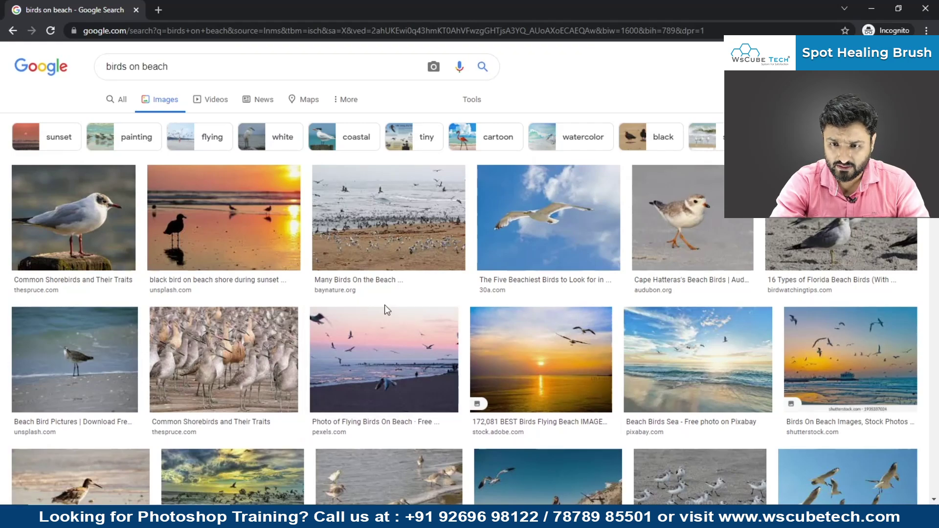
pyautogui.scroll(-4, 625, 374)
pyautogui.scroll(5, 625, 373)
pyautogui.click(559, 239)
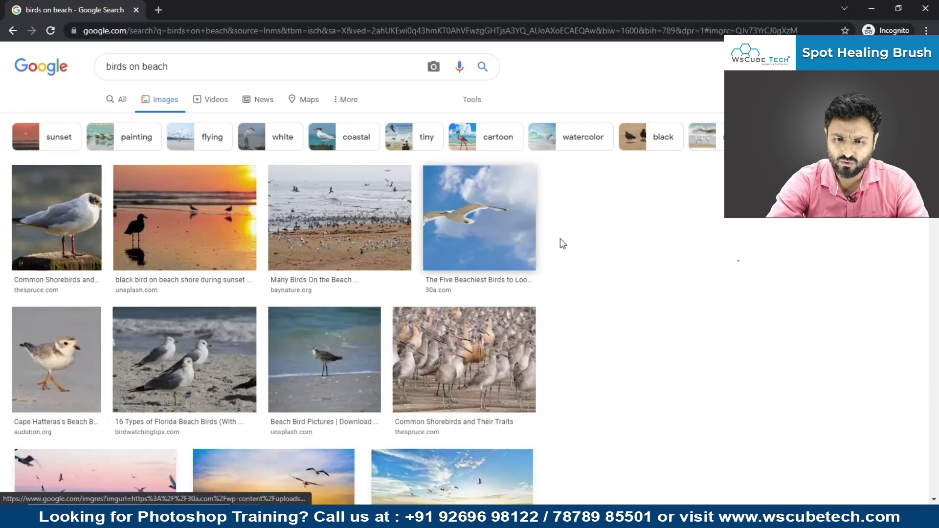
pyautogui.rightClick(732, 204)
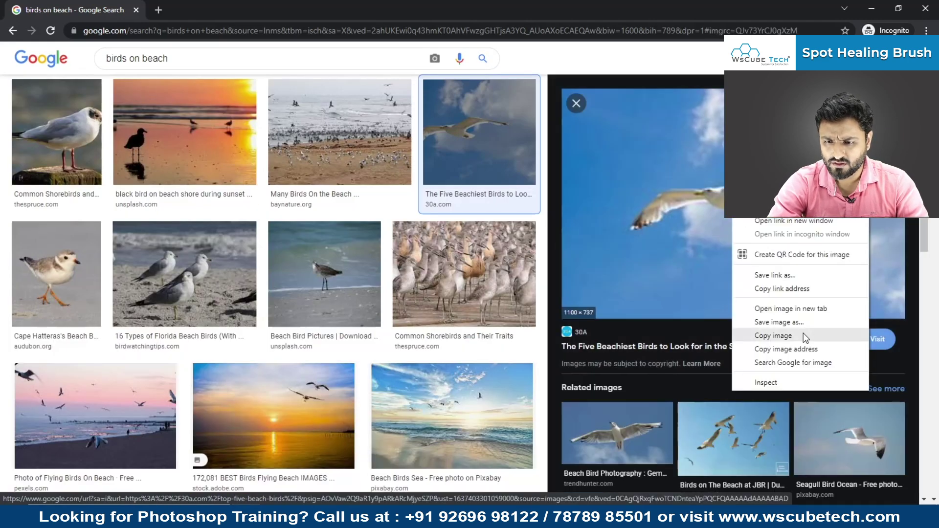
pyautogui.click(808, 308)
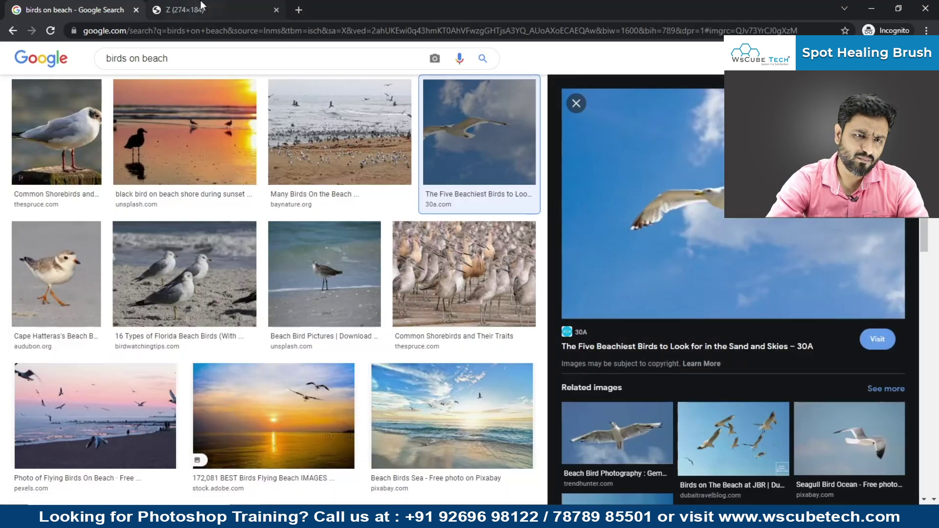
pyautogui.click(287, 2)
pyautogui.click(277, 10)
pyautogui.click(689, 179)
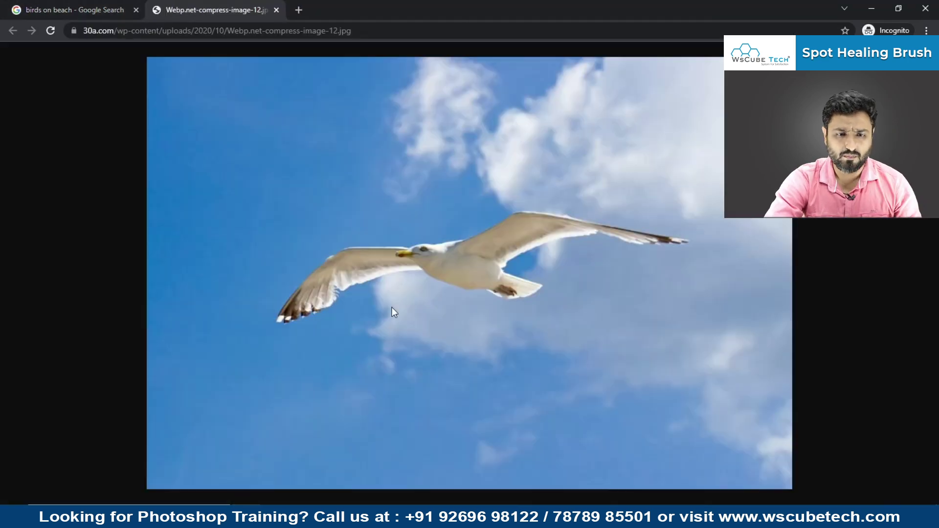
# Step: Copy the full-size seagull image, switch back to Photoshop, and paste it into a new document
pyautogui.rightClick(392, 308)
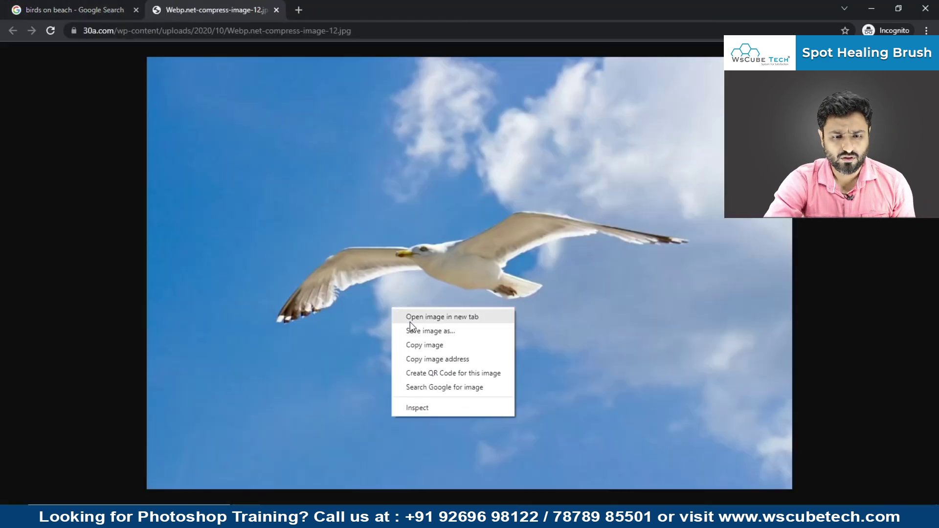
pyautogui.click(417, 342)
pyautogui.hotkey('alt', 'Tab')
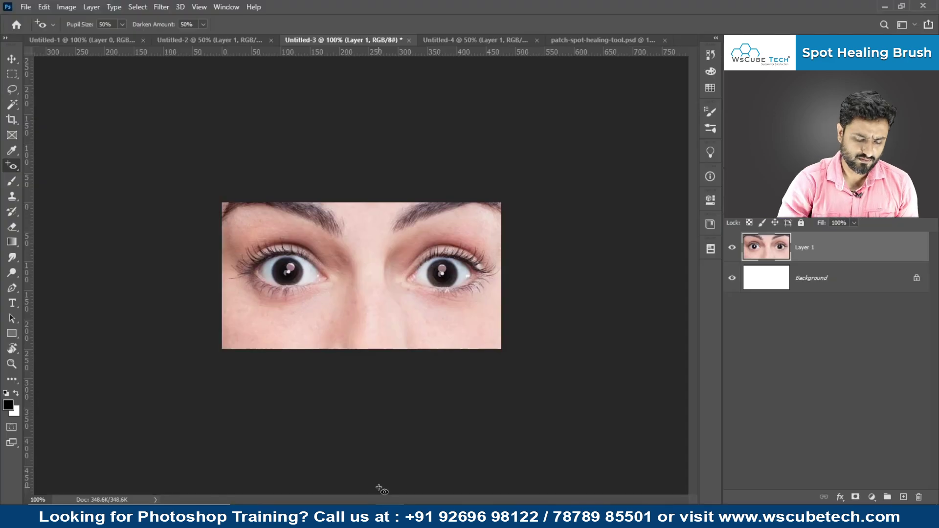
pyautogui.hotkey('ctrl', 'n')
pyautogui.press('Return')
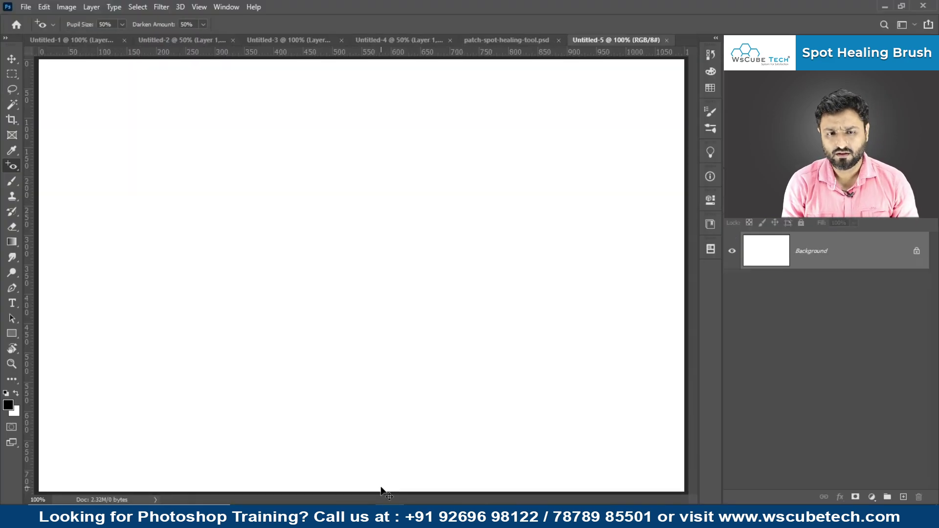
pyautogui.hotkey('ctrl', 'v')
pyautogui.hotkey('ctrl', '-')
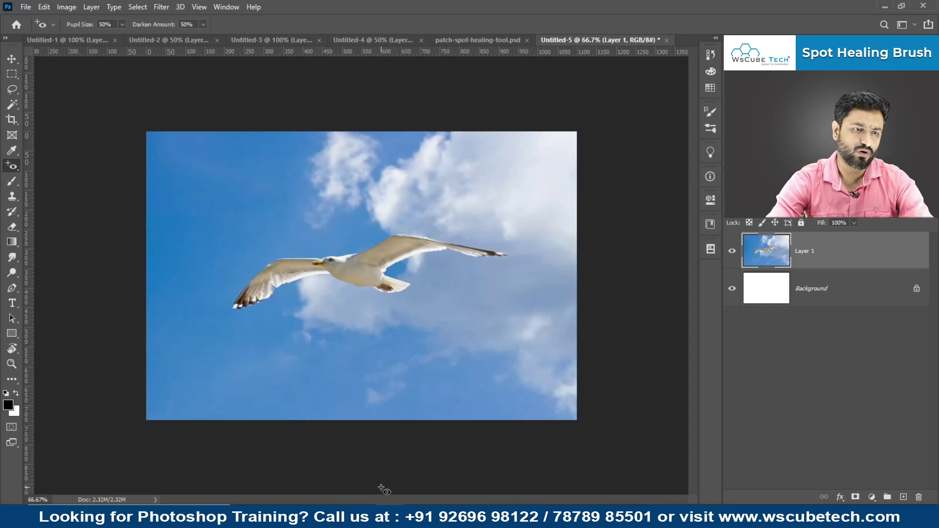
# Step: Outline the seagull with the Content-Aware Move Tool in Move mode, relocate it to the photo's upper-left sky, and deselect
pyautogui.rightClick(13, 170)
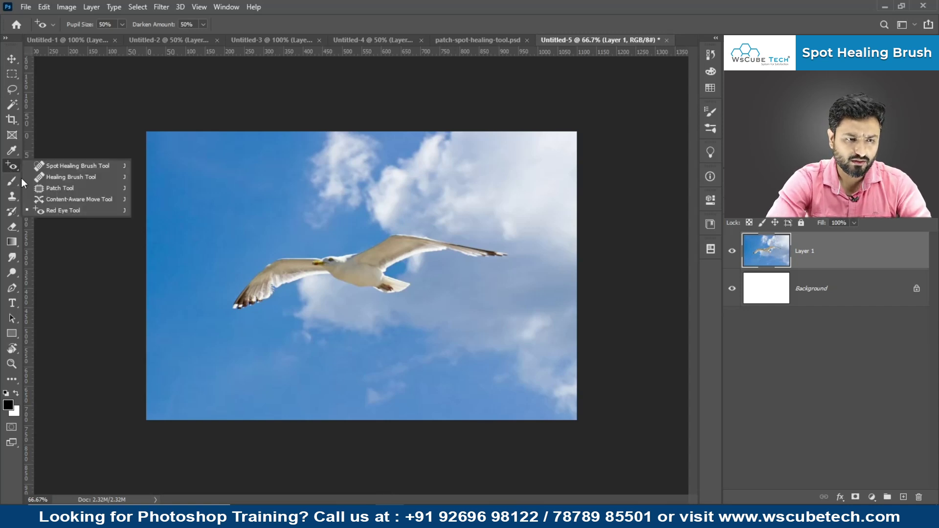
pyautogui.click(64, 198)
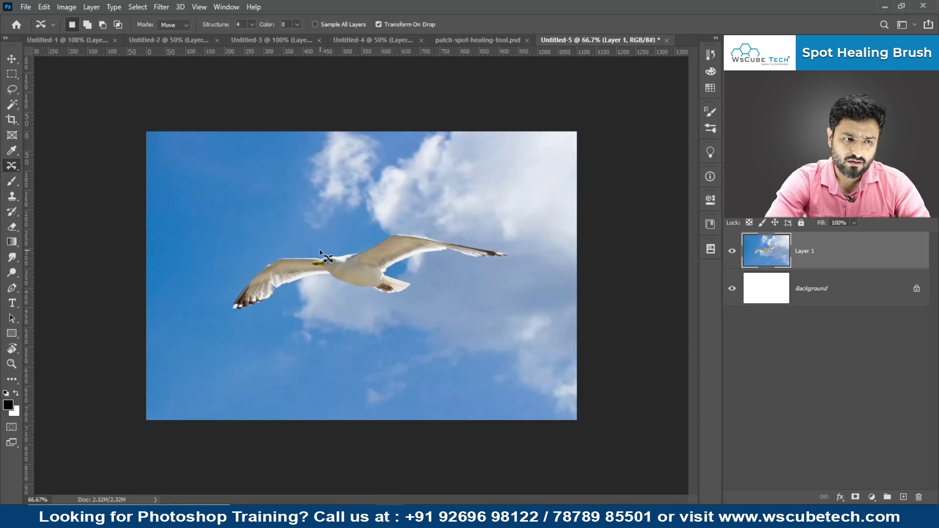
pyautogui.moveTo(320, 251)
pyautogui.mouseDown()
pyautogui.moveTo(262, 264)
pyautogui.moveTo(233, 291)
pyautogui.moveTo(230, 316)
pyautogui.moveTo(260, 321)
pyautogui.moveTo(306, 282)
pyautogui.moveTo(329, 279)
pyautogui.moveTo(389, 298)
pyautogui.moveTo(416, 292)
pyautogui.moveTo(394, 274)
pyautogui.moveTo(399, 262)
pyautogui.moveTo(511, 258)
pyautogui.moveTo(391, 230)
pyautogui.moveTo(363, 248)
pyautogui.moveTo(317, 253)
pyautogui.mouseUp()
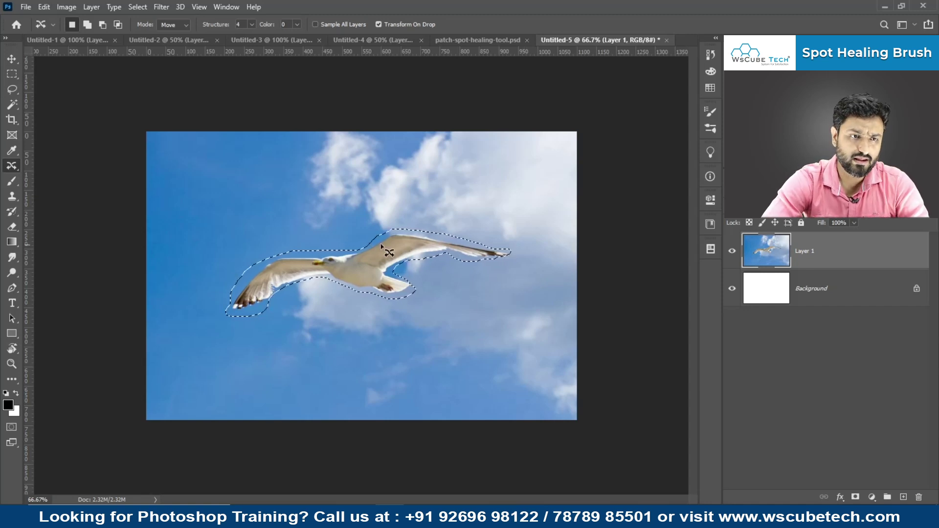
pyautogui.moveTo(350, 264); pyautogui.dragTo(288, 188)
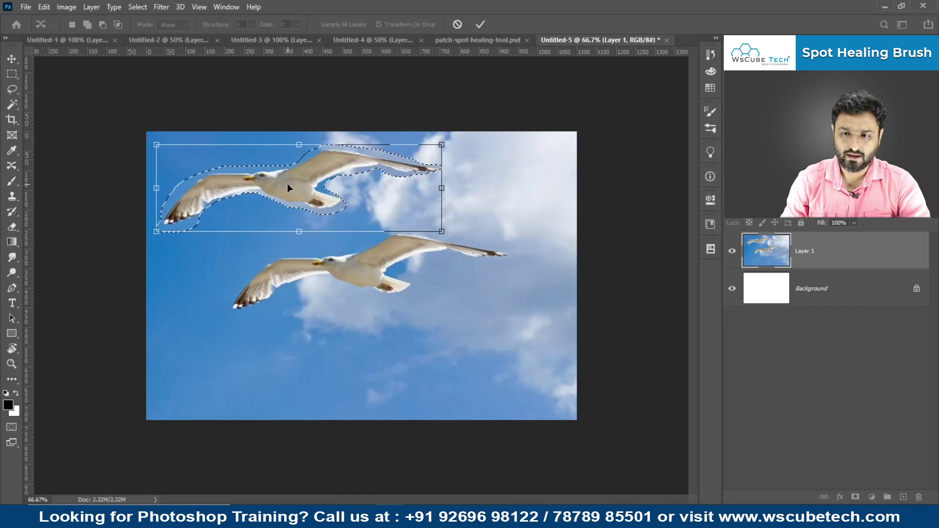
pyautogui.press('Return')
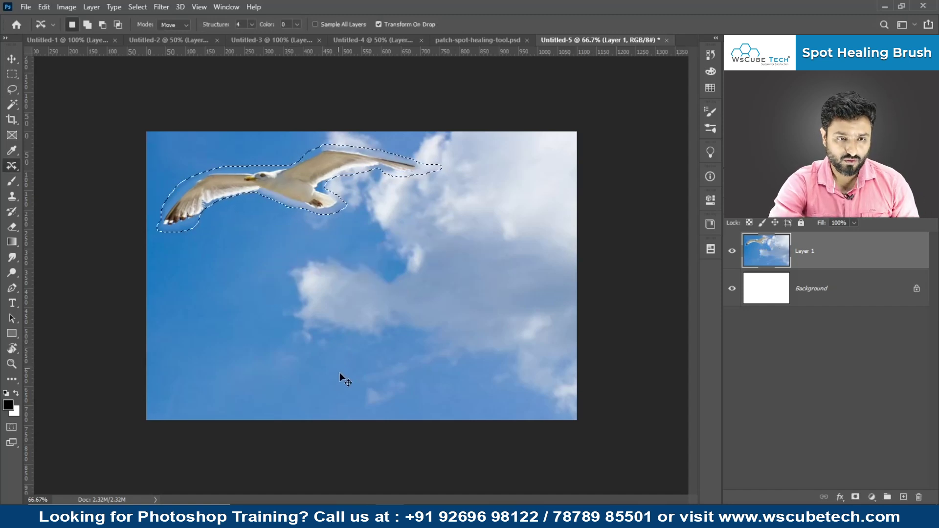
pyautogui.hotkey('ctrl', 'd')
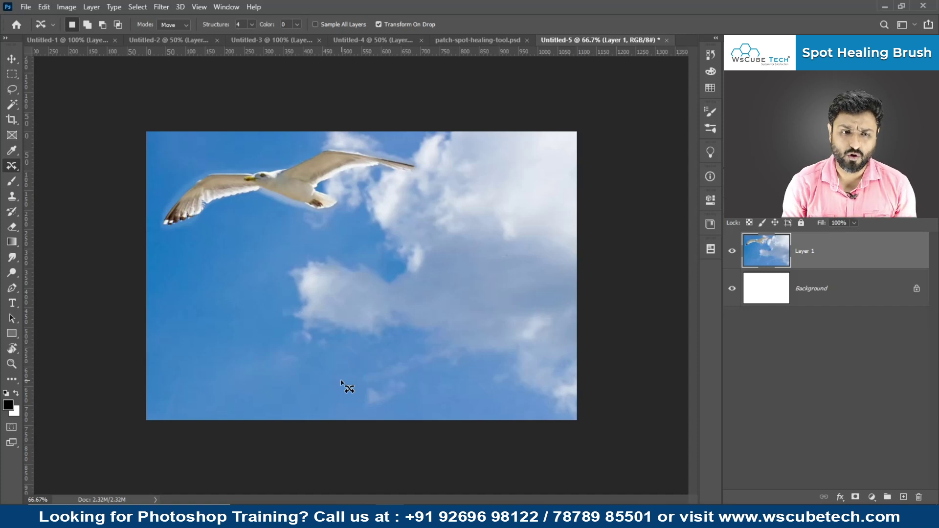
# Step: Inspect the edges of the relocated seagull up close, and undo the move along with its selection
pyautogui.hotkey('ctrl', '+')
pyautogui.hotkey('ctrl', '-')
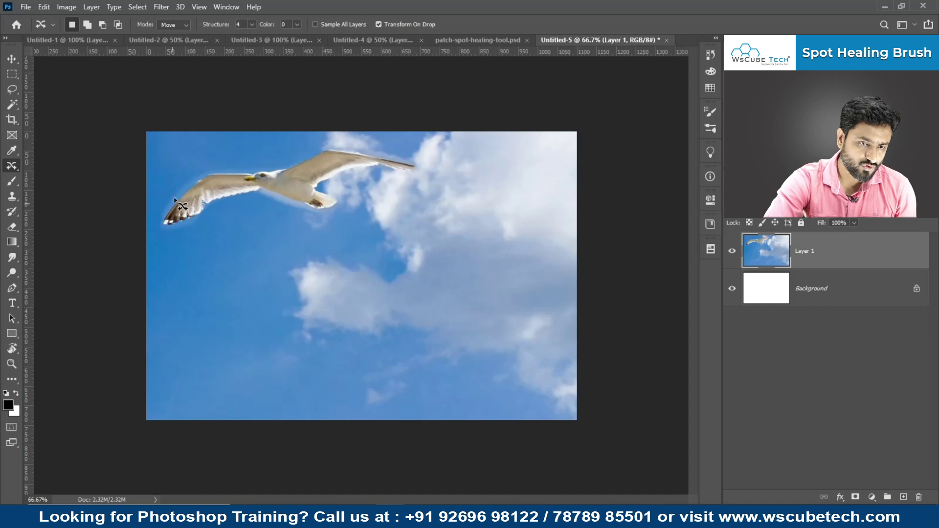
pyautogui.hotkey('ctrl', '+')
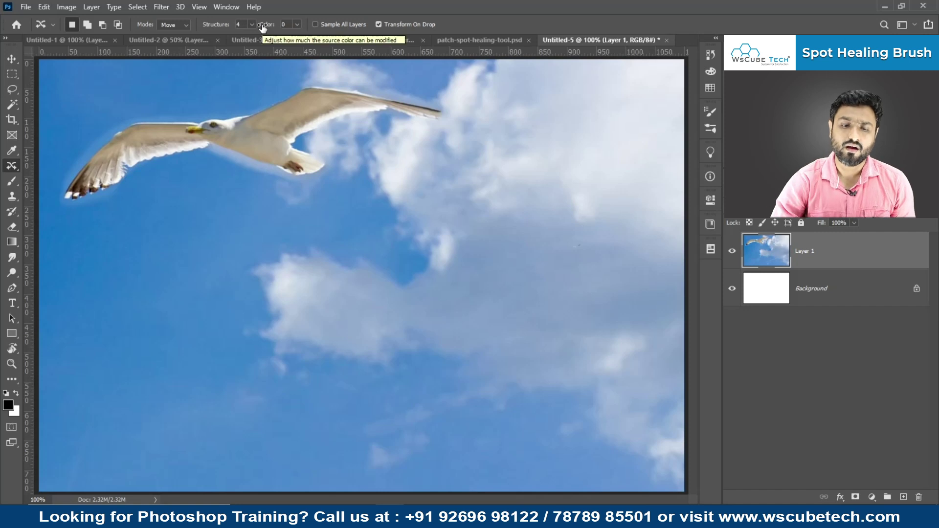
pyautogui.hotkey('ctrl', '-')
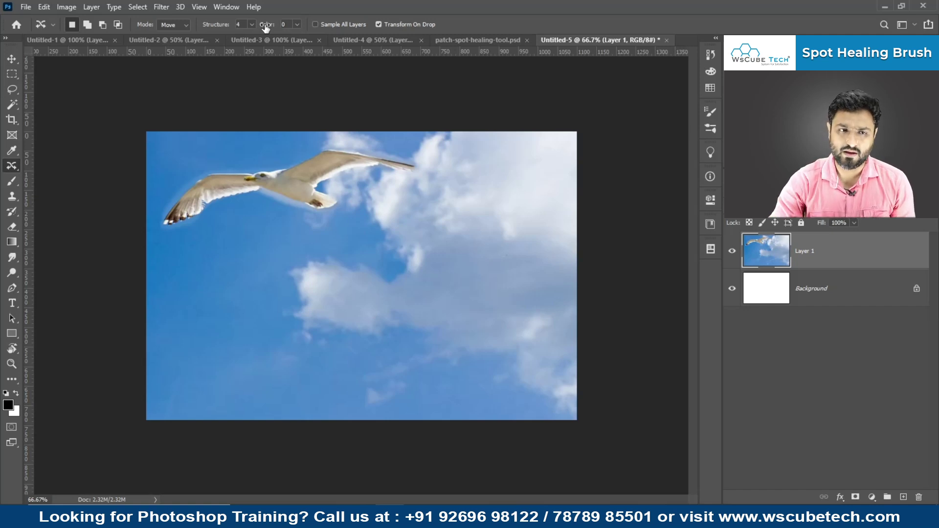
pyautogui.hotkey('ctrl', 'z')
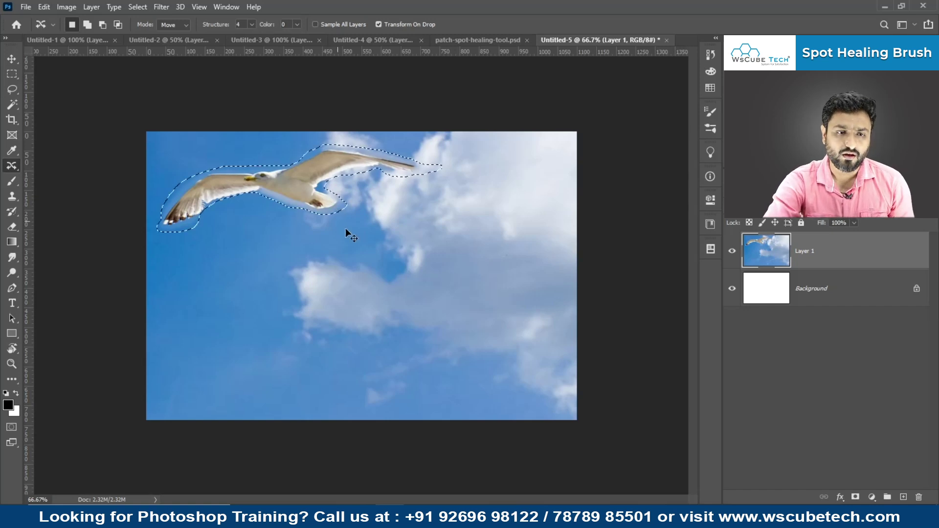
pyautogui.hotkey('ctrl', 'z')
pyautogui.hotkey('ctrl', 'z')
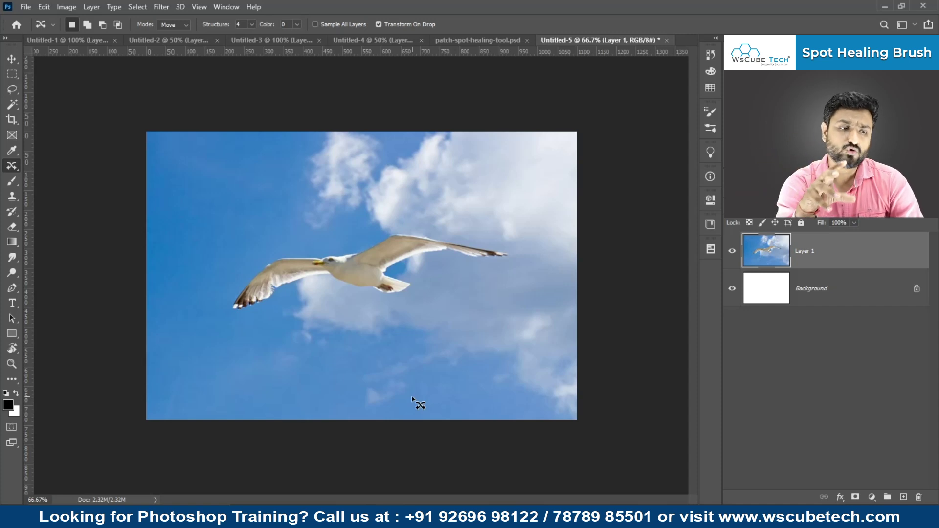
# Step: Set Content-Aware Move to Extend mode, outline the seagull, duplicate it into the upper-left sky, and deselect
pyautogui.rightClick(14, 164)
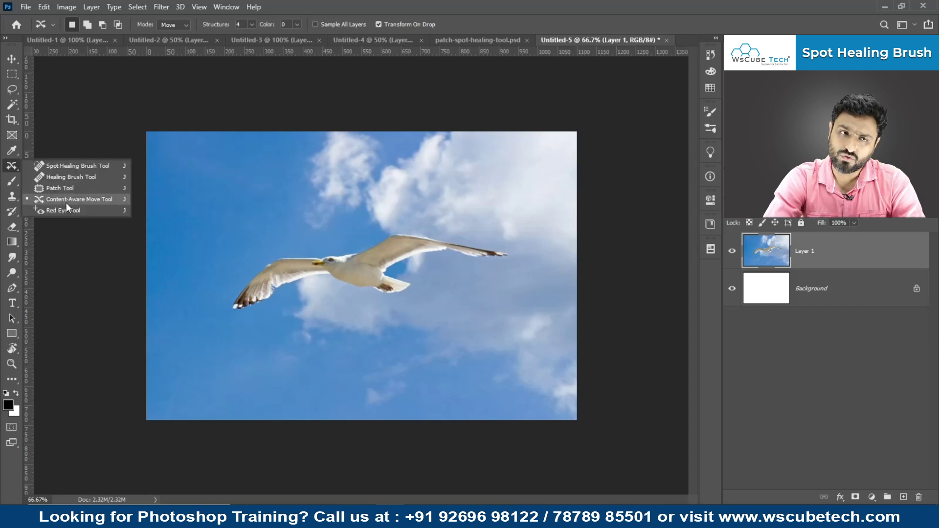
pyautogui.click(77, 28)
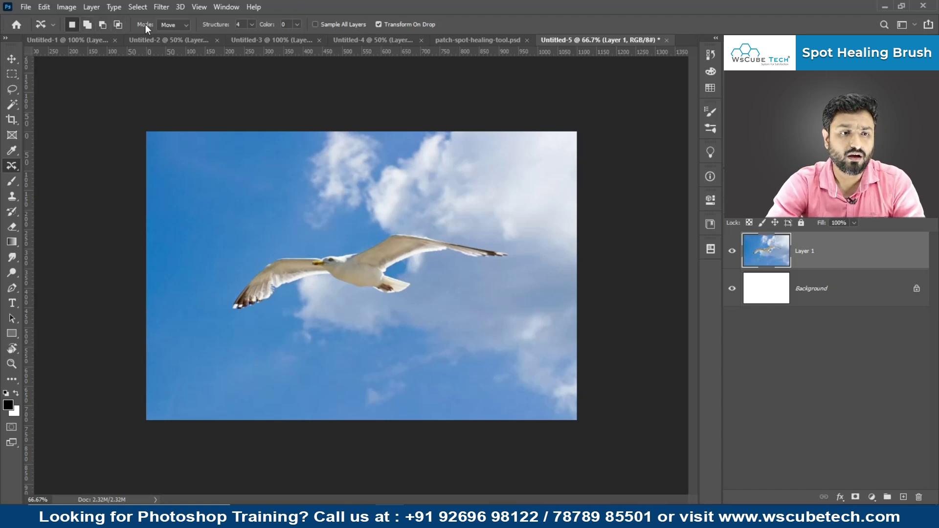
pyautogui.click(167, 25)
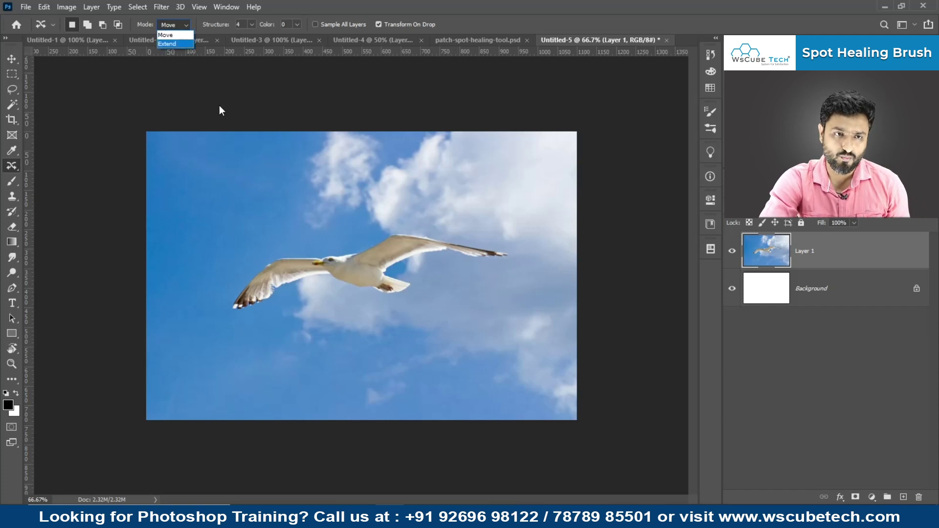
pyautogui.click(184, 42)
pyautogui.moveTo(315, 251)
pyautogui.mouseDown()
pyautogui.moveTo(263, 268)
pyautogui.moveTo(234, 308)
pyautogui.moveTo(259, 323)
pyautogui.moveTo(281, 297)
pyautogui.moveTo(321, 283)
pyautogui.moveTo(379, 297)
pyautogui.moveTo(424, 288)
pyautogui.moveTo(411, 265)
pyautogui.moveTo(495, 264)
pyautogui.moveTo(513, 252)
pyautogui.moveTo(404, 226)
pyautogui.moveTo(338, 253)
pyautogui.moveTo(294, 251)
pyautogui.mouseUp()
pyautogui.moveTo(372, 283); pyautogui.dragTo(296, 205)
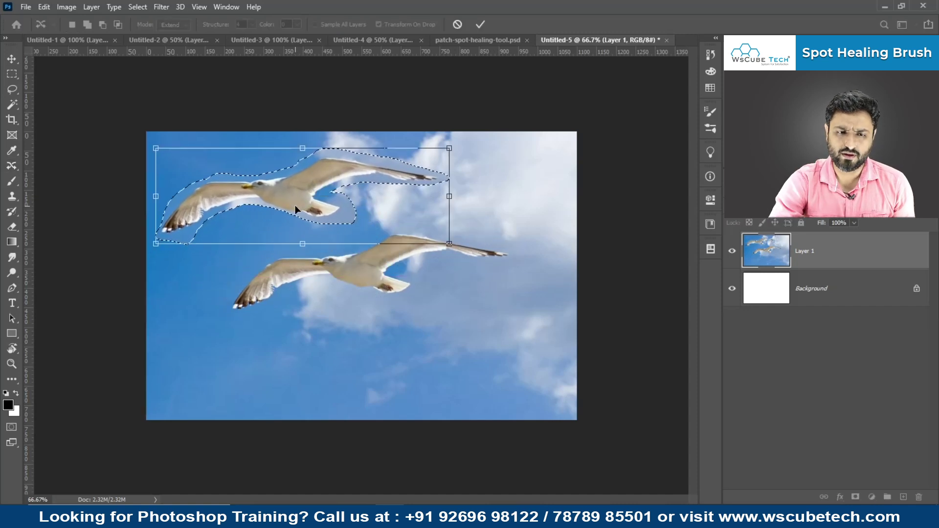
pyautogui.press('Return')
pyautogui.hotkey('ctrl', 'd')
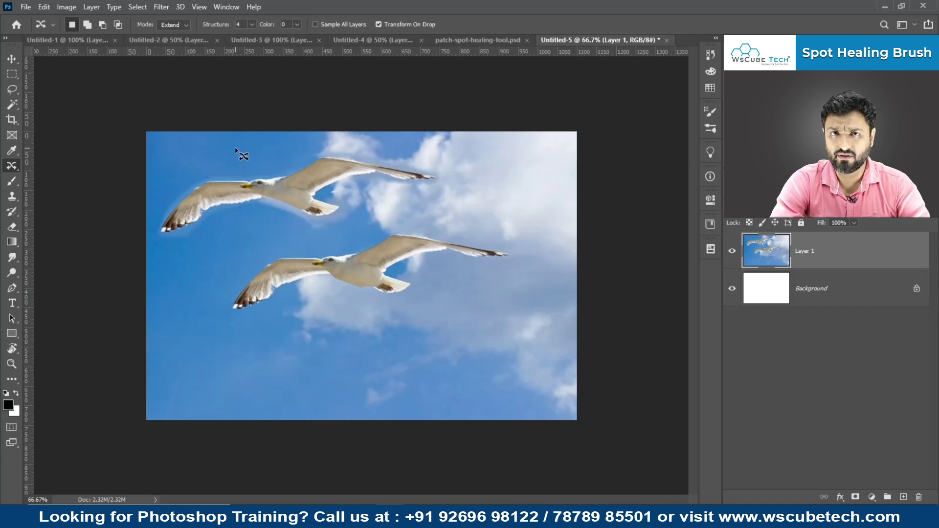
# Step: Review the Move and Extend modes, keep Extend, and undo the seagull duplication and its selection
pyautogui.click(169, 24)
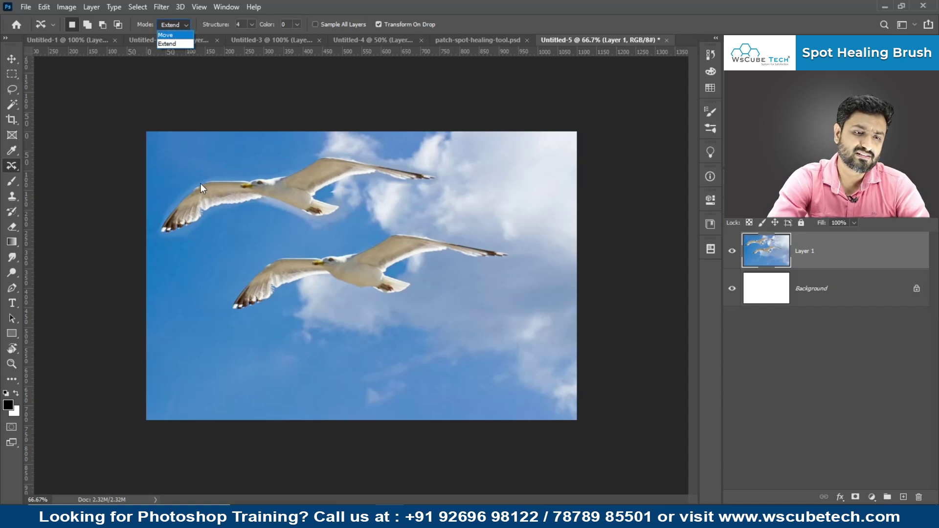
pyautogui.click(184, 46)
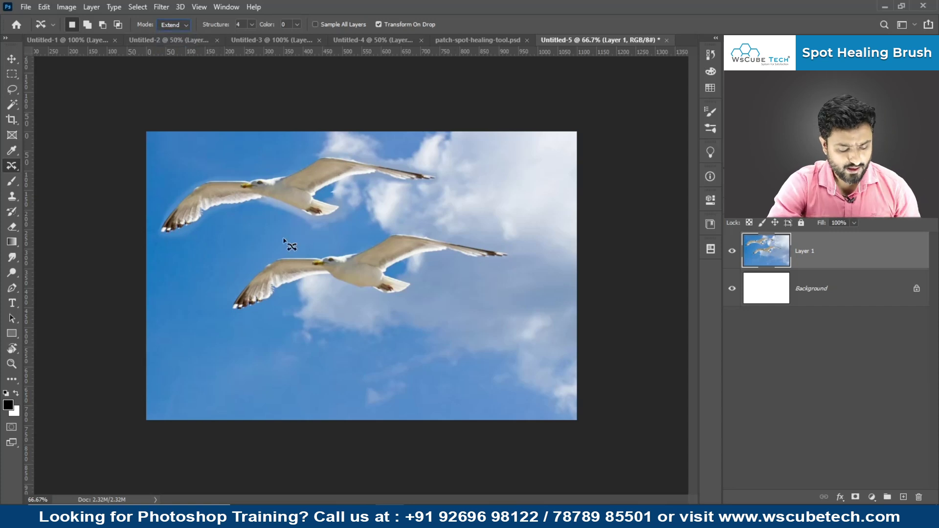
pyautogui.hotkey('ctrl', 'z')
pyautogui.hotkey('ctrl', 'z')
pyautogui.hotkey('ctrl', 'z')
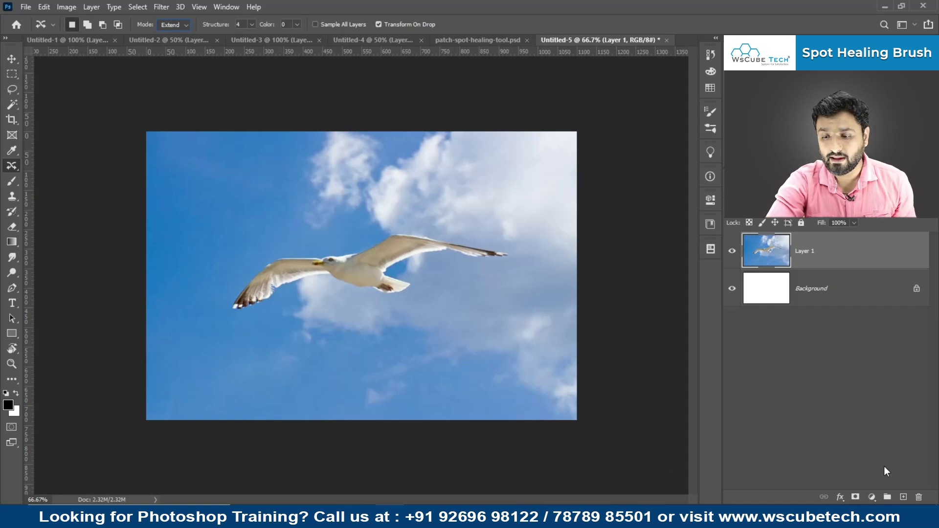
# Step: Add an empty layer above the seagull photo, outline the bird with Content-Aware Move, and enable Sample All Layers
pyautogui.click(903, 497)
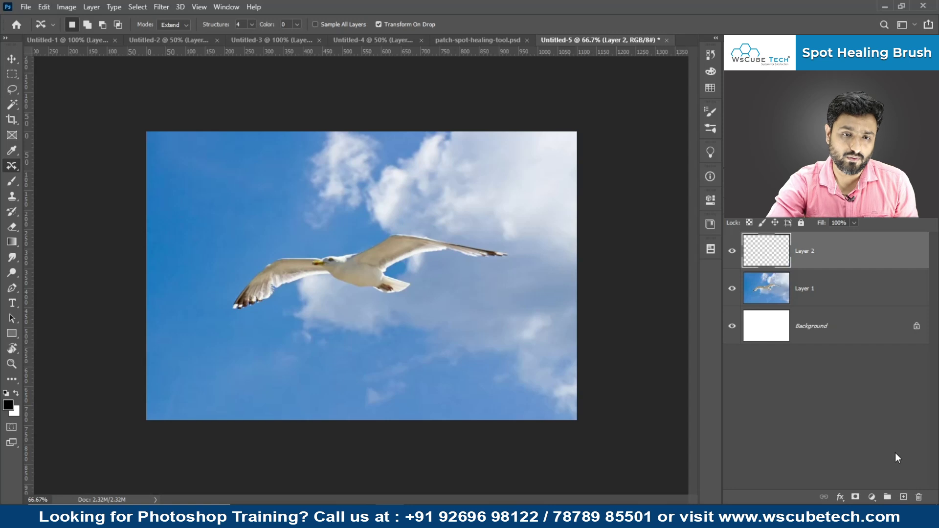
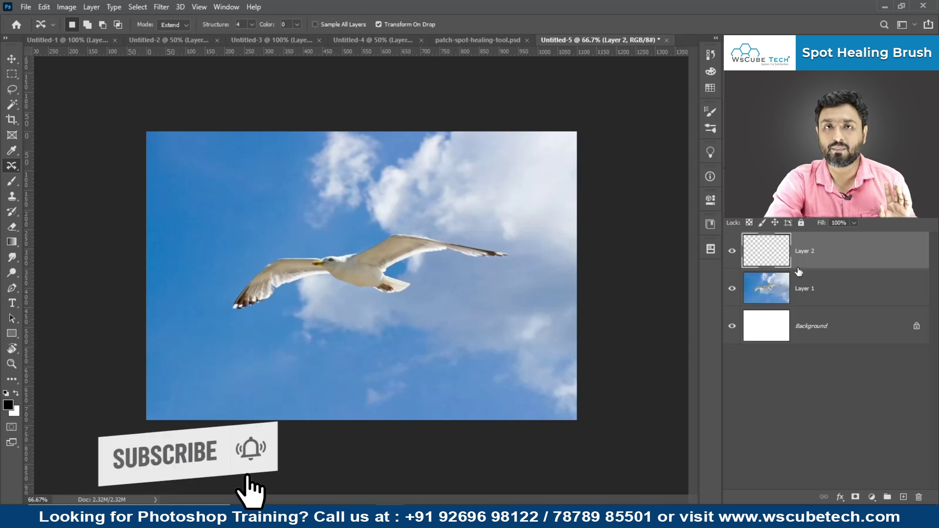
pyautogui.moveTo(316, 254)
pyautogui.mouseDown()
pyautogui.moveTo(286, 255)
pyautogui.moveTo(264, 272)
pyautogui.moveTo(237, 316)
pyautogui.moveTo(298, 284)
pyautogui.moveTo(383, 295)
pyautogui.moveTo(416, 282)
pyautogui.moveTo(404, 269)
pyautogui.moveTo(478, 260)
pyautogui.moveTo(511, 243)
pyautogui.moveTo(374, 234)
pyautogui.moveTo(315, 254)
pyautogui.mouseUp()
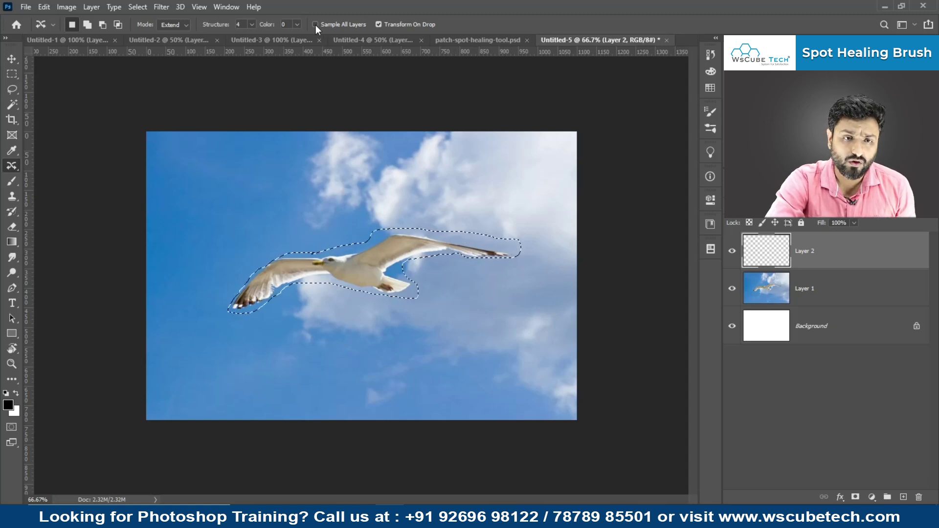
# Step: Try duplicating the outlined seagull onto Layer 2 in Extend mode, placing it in the upper-left sky, and undo it
pyautogui.moveTo(353, 264); pyautogui.dragTo(298, 201)
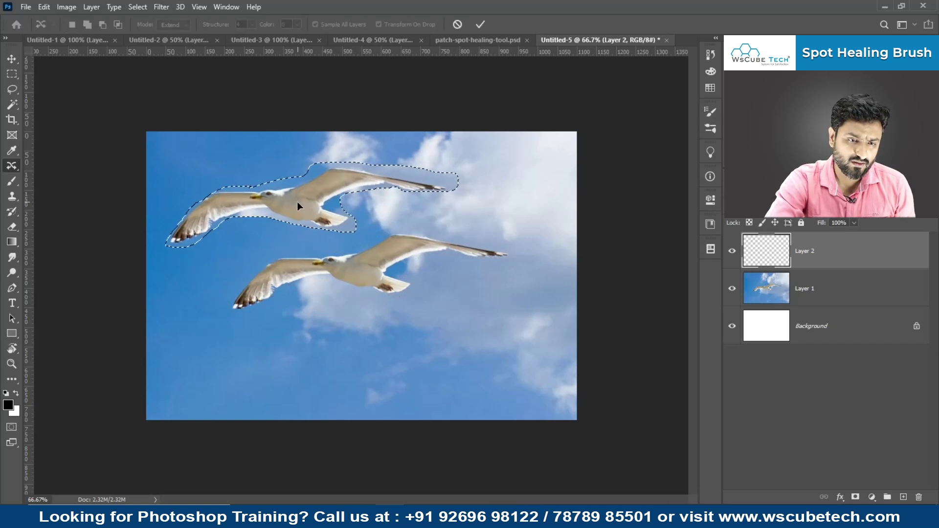
pyautogui.press('Return')
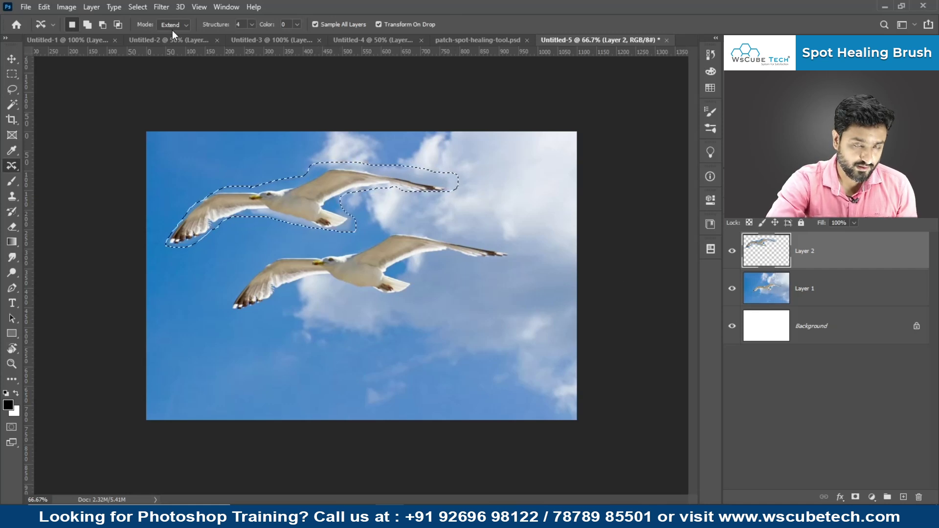
pyautogui.hotkey('ctrl', 'z')
# Step: Switch to Move mode, relocate the outlined seagull to the upper-left sky on Layer 2, and deselect
pyautogui.moveTo(360, 263); pyautogui.dragTo(289, 198)
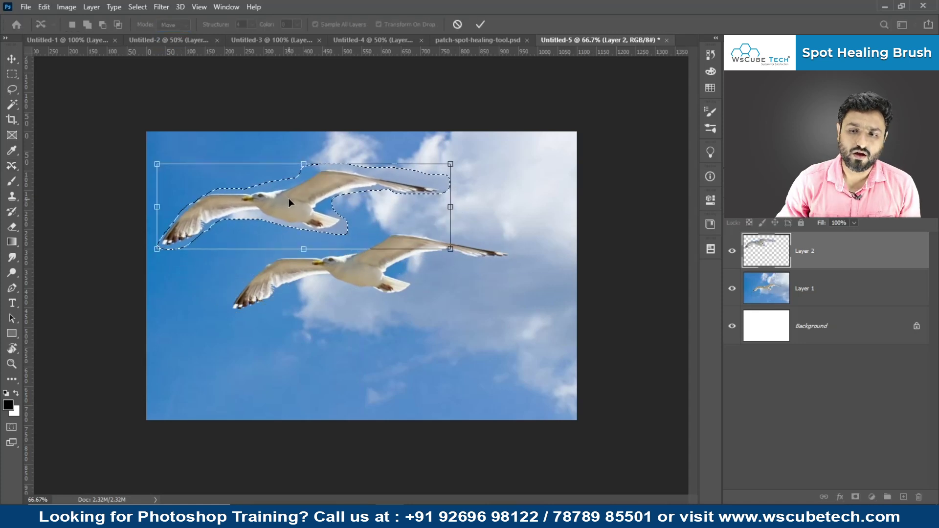
pyautogui.press('Return')
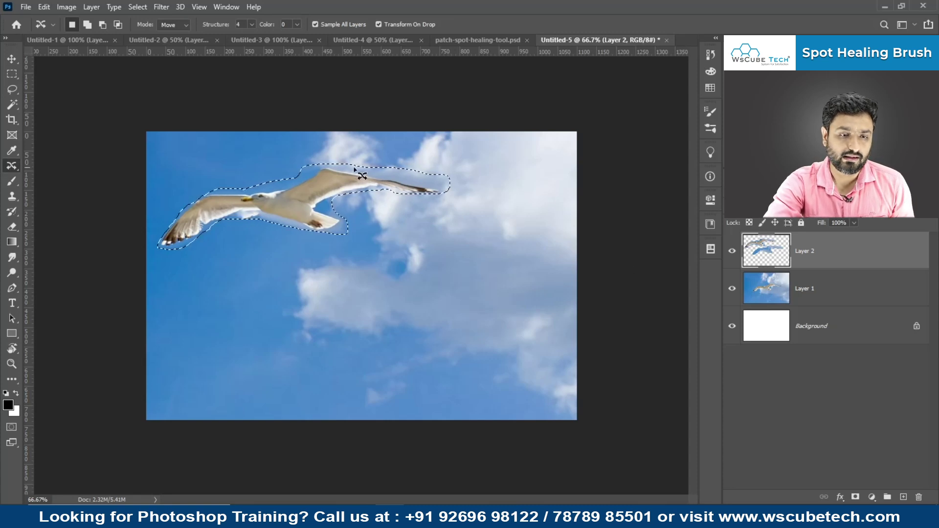
pyautogui.click(198, 242)
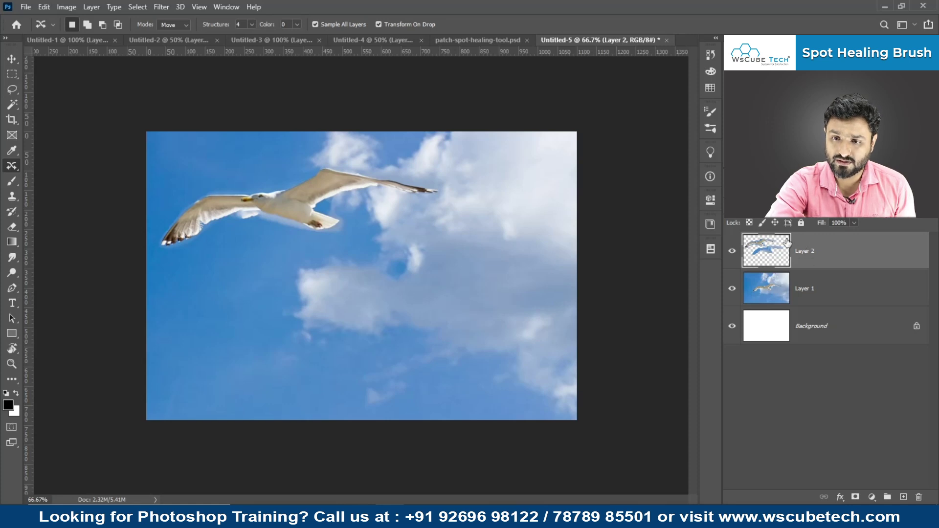
# Step: Hide Layer 1 to examine the patches on Layer 2, show it again, and undo the move back to the seagull selection
pyautogui.click(732, 291)
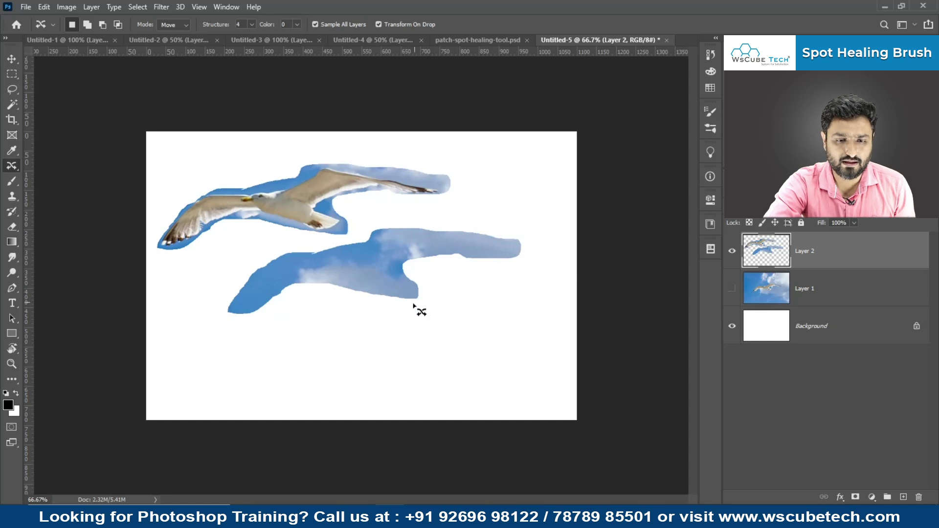
pyautogui.moveTo(267, 303); pyautogui.dragTo(249, 309)
pyautogui.hotkey('ctrl', 'd')
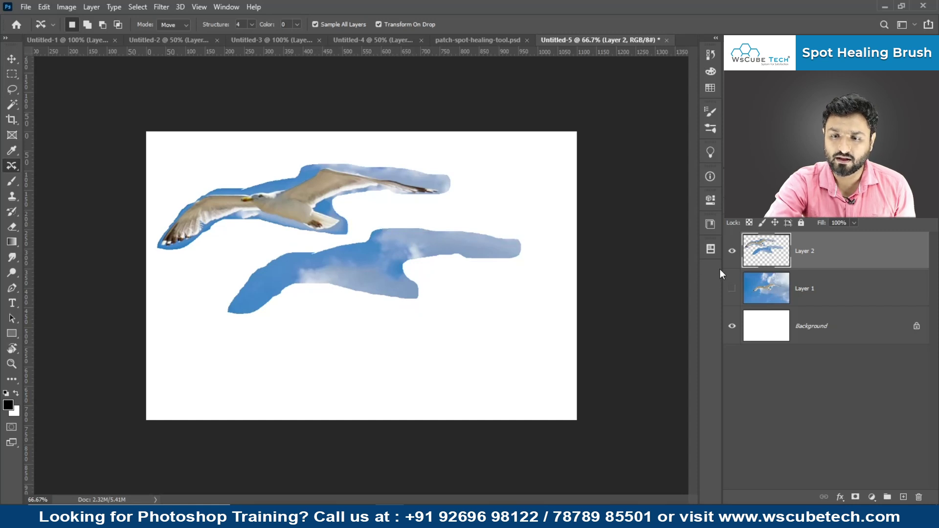
pyautogui.click(734, 289)
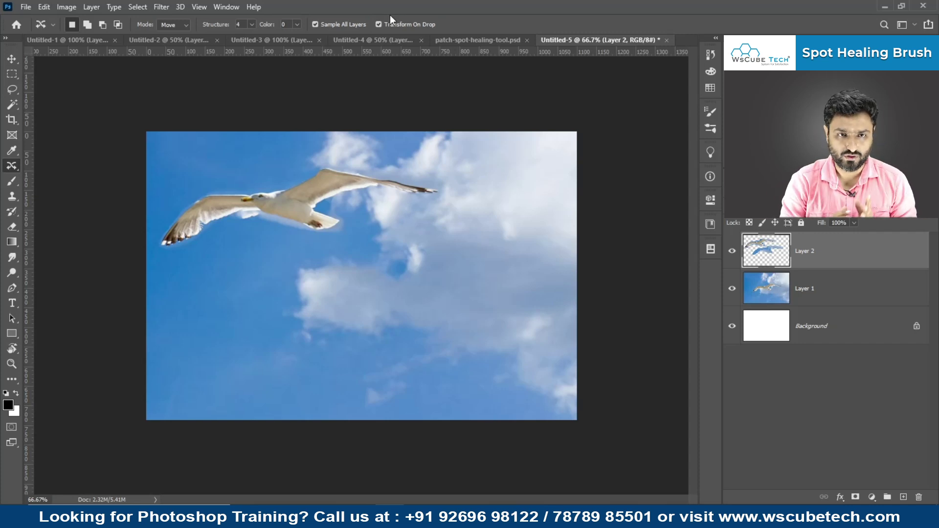
pyautogui.hotkey('ctrl', 'z')
pyautogui.hotkey('ctrl', 'z')
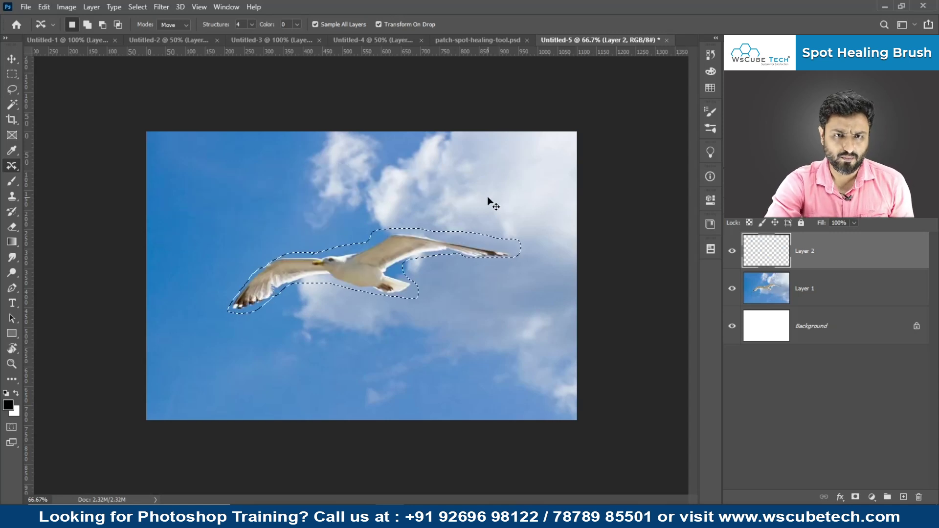
# Step: Move the selected seagull to the upper-left sky, scale it down to about half size, commit the move, and deselect
pyautogui.moveTo(384, 270); pyautogui.dragTo(316, 199)
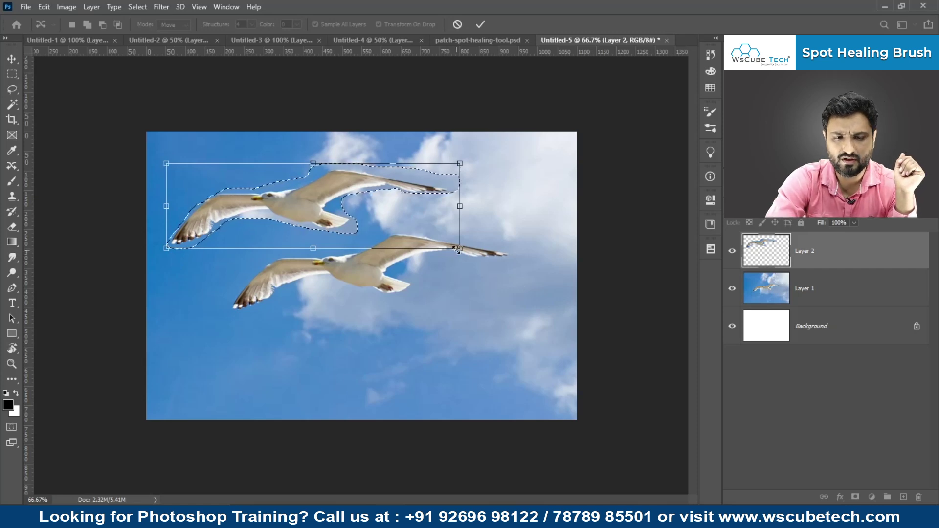
pyautogui.moveTo(452, 241); pyautogui.dragTo(317, 213)
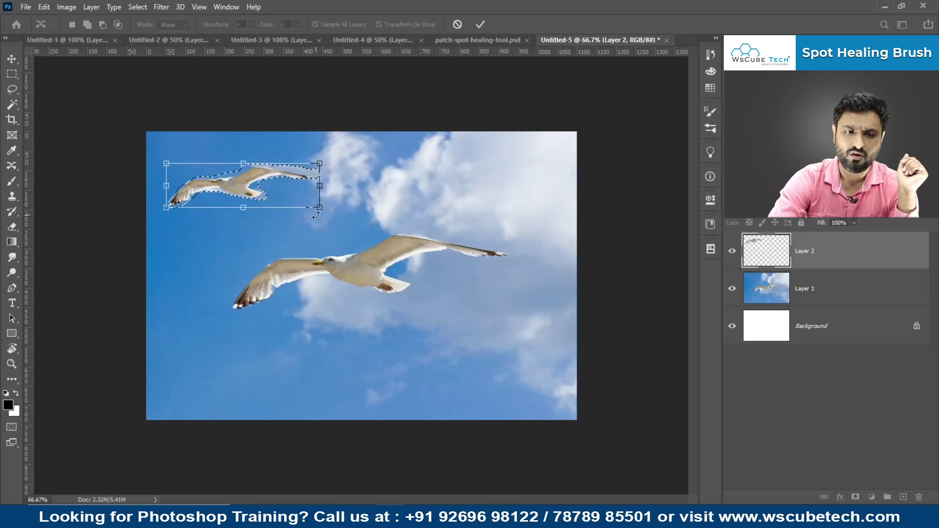
pyautogui.press('Return')
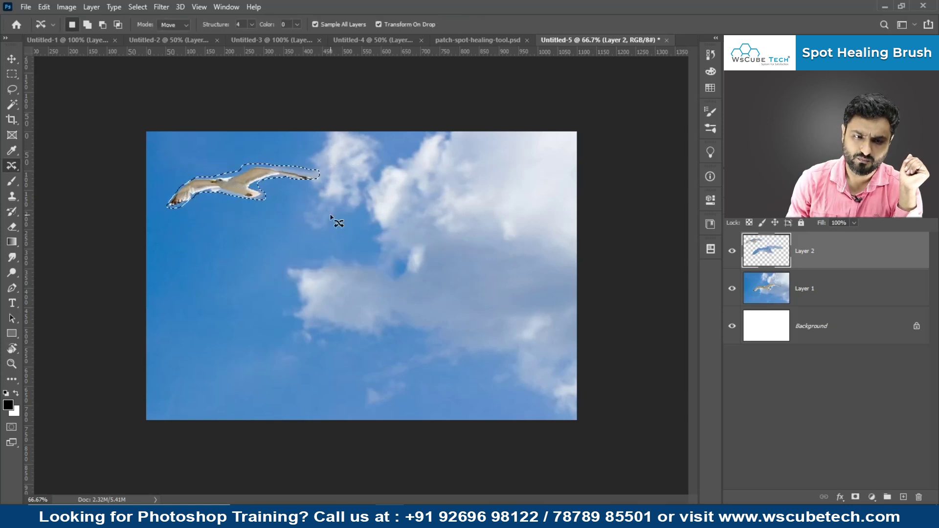
pyautogui.hotkey('ctrl', 'd')
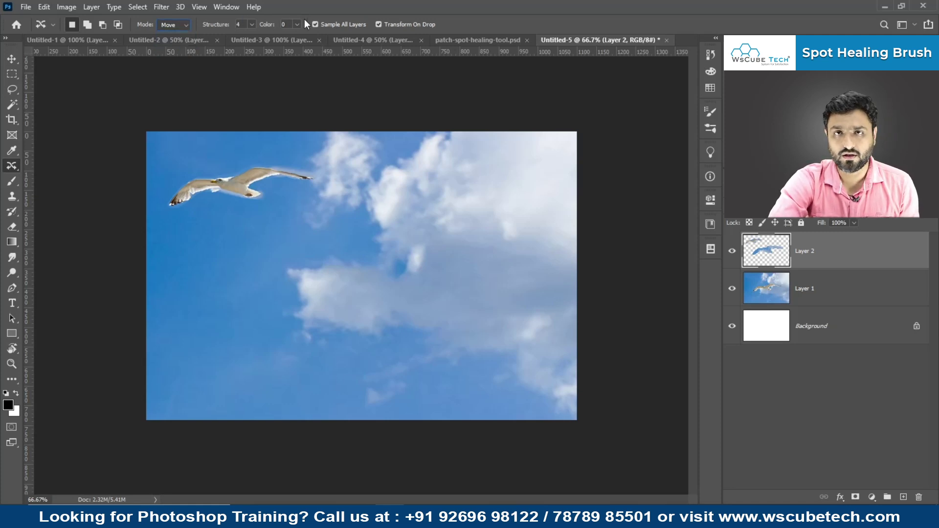
# Step: Examine the edges of the scaled-down seagull up close, and undo its move back to the original outlined selection
pyautogui.hotkey('ctrl', '+')
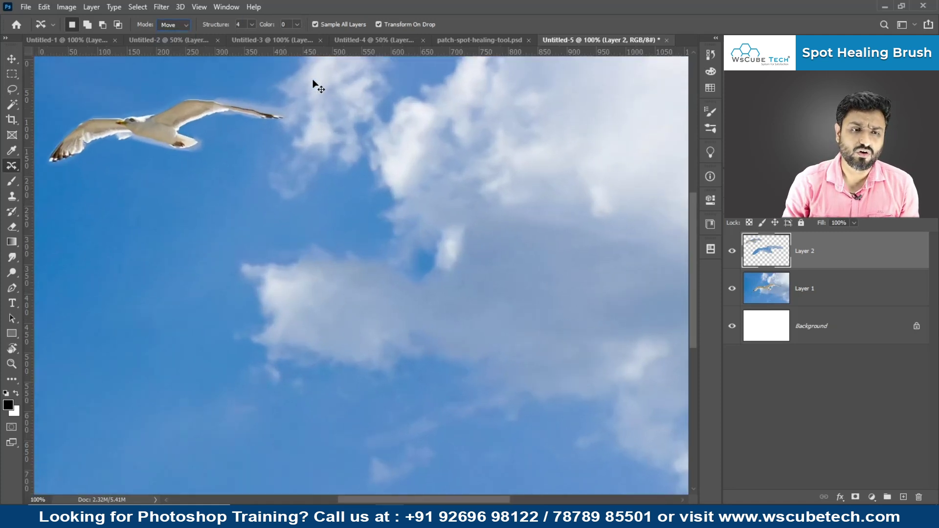
pyautogui.hotkey('ctrl', '+')
pyautogui.moveTo(281, 147); pyautogui.dragTo(634, 378)
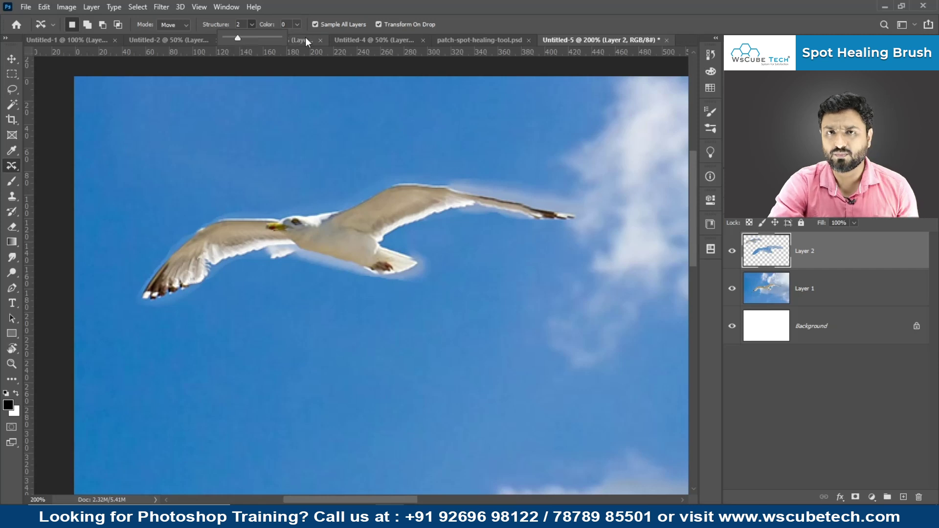
pyautogui.hotkey('ctrl', 'z')
pyautogui.hotkey('ctrl', 'z')
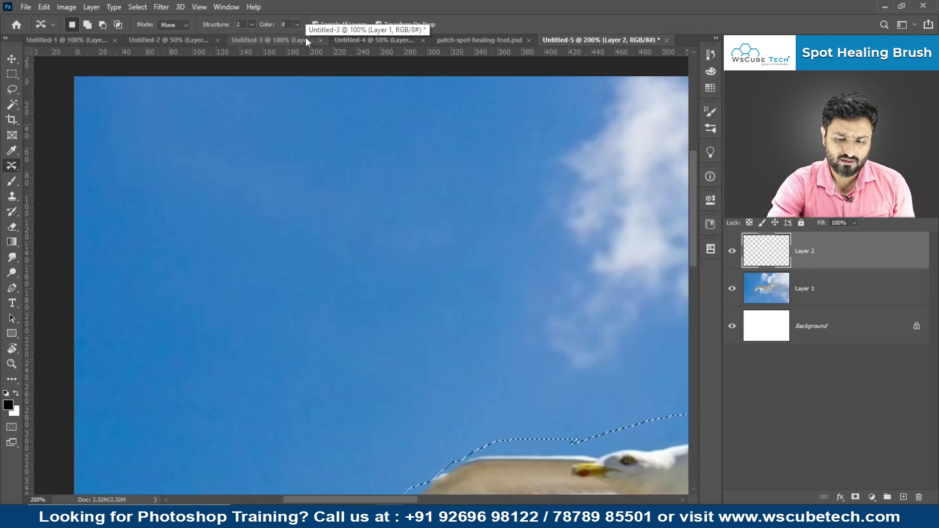
pyautogui.hotkey('ctrl', '-')
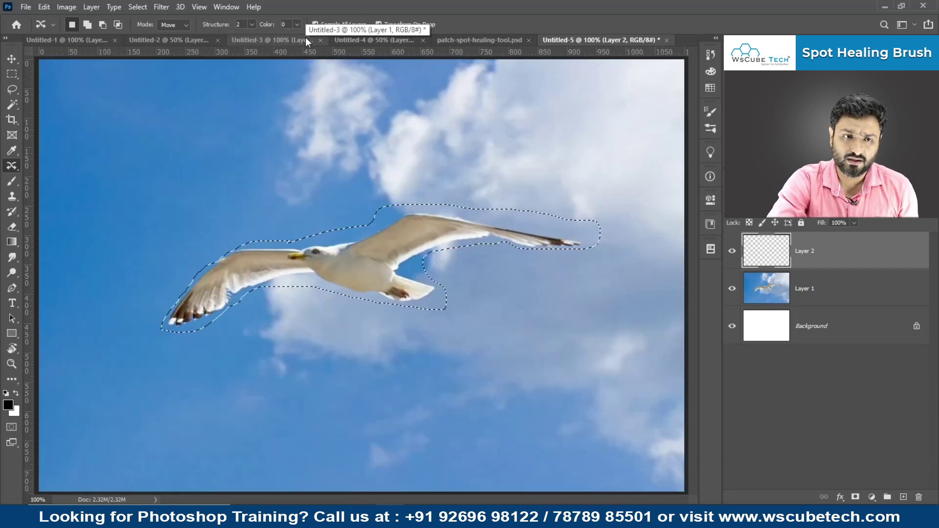
# Step: Try relocating the outlined seagull to the upper-left sky with Structure set to 1, and undo the move
pyautogui.click(253, 24)
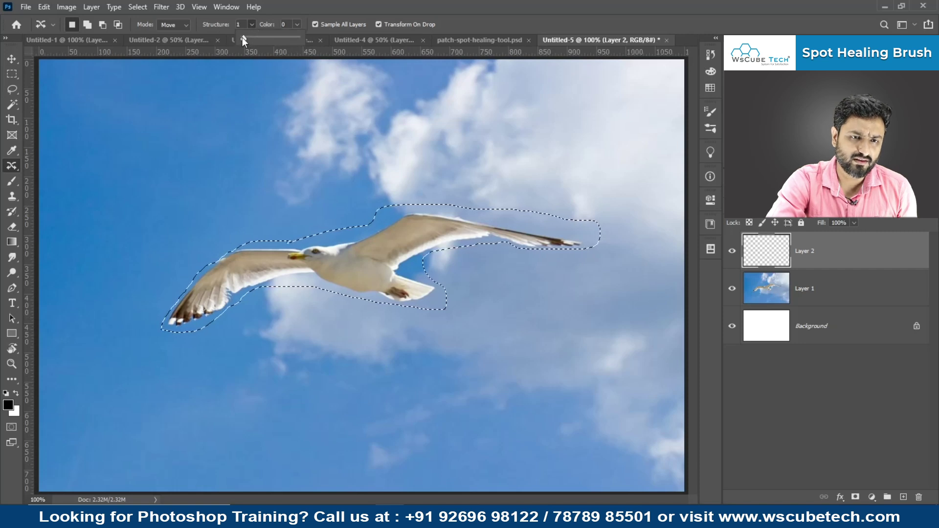
pyautogui.click(256, 23)
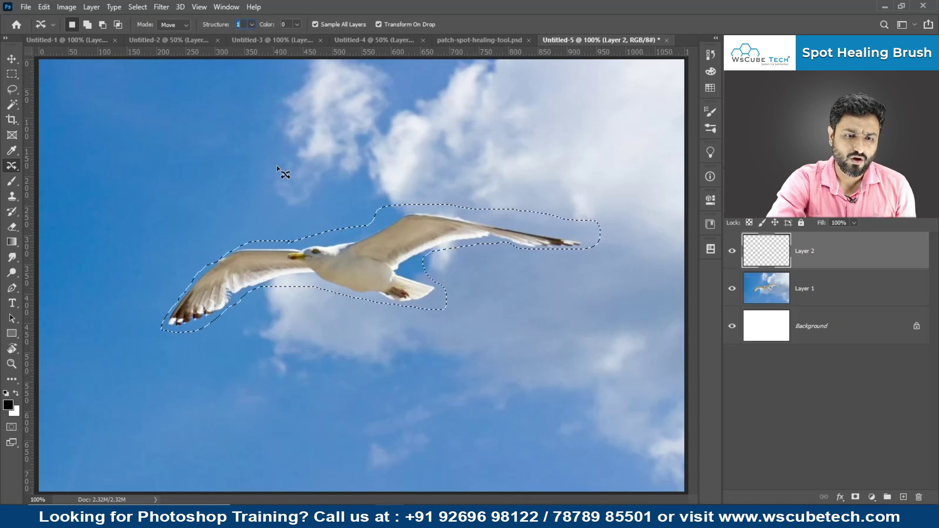
pyautogui.moveTo(352, 302); pyautogui.dragTo(221, 163)
pyautogui.press('Return')
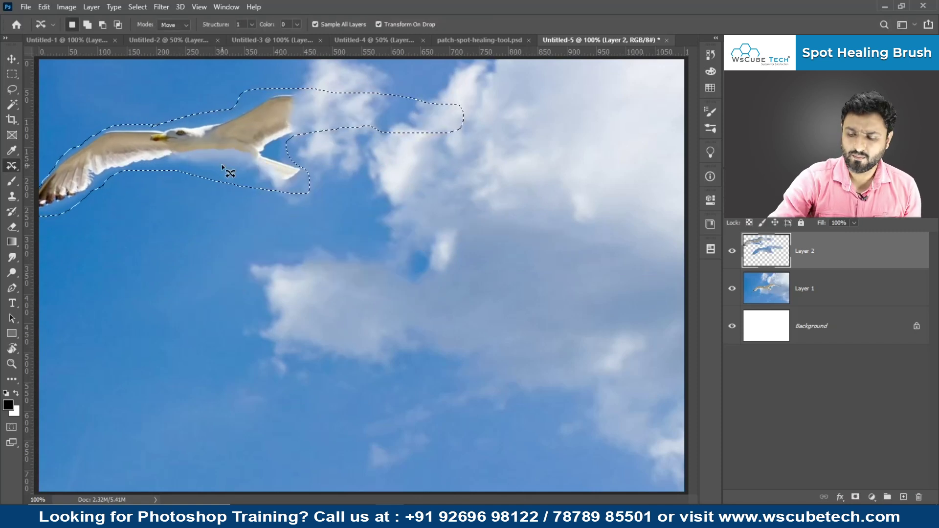
pyautogui.hotkey('ctrl', '-')
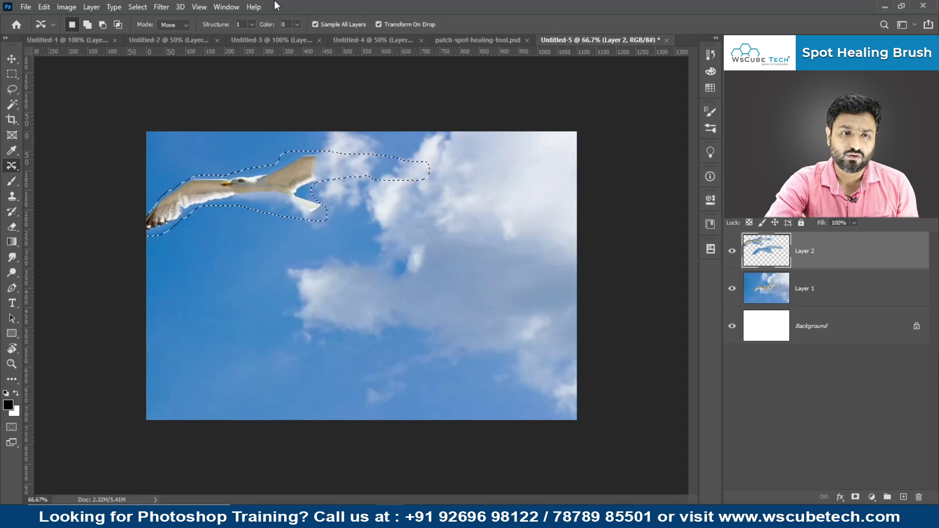
pyautogui.hotkey('ctrl', 'z')
# Step: Try relocating the outlined seagull to the upper-left sky with Structure set to 7, and undo the move
pyautogui.click(251, 25)
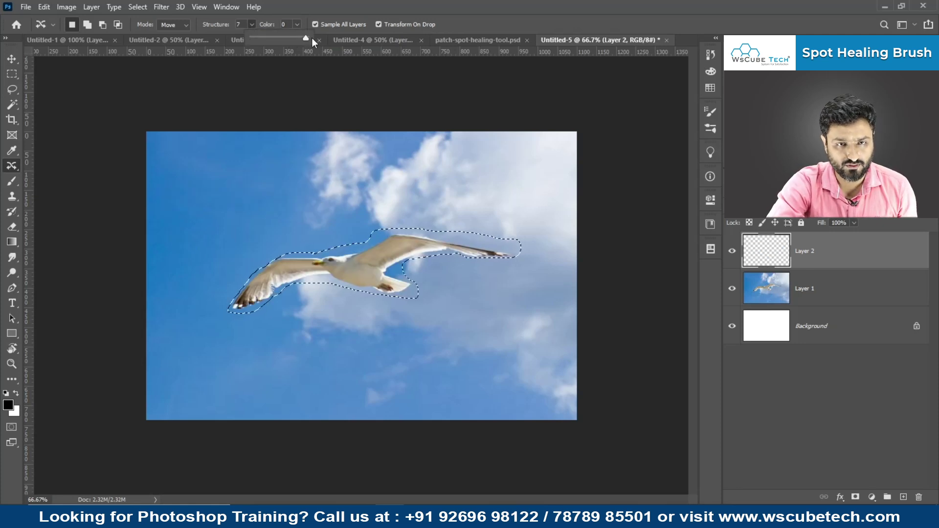
pyautogui.moveTo(365, 266); pyautogui.dragTo(296, 199)
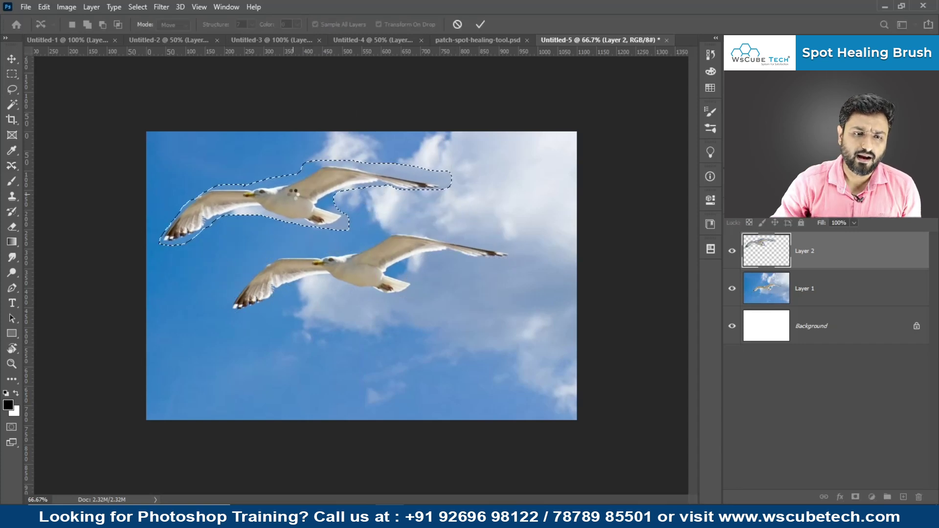
pyautogui.press('Return')
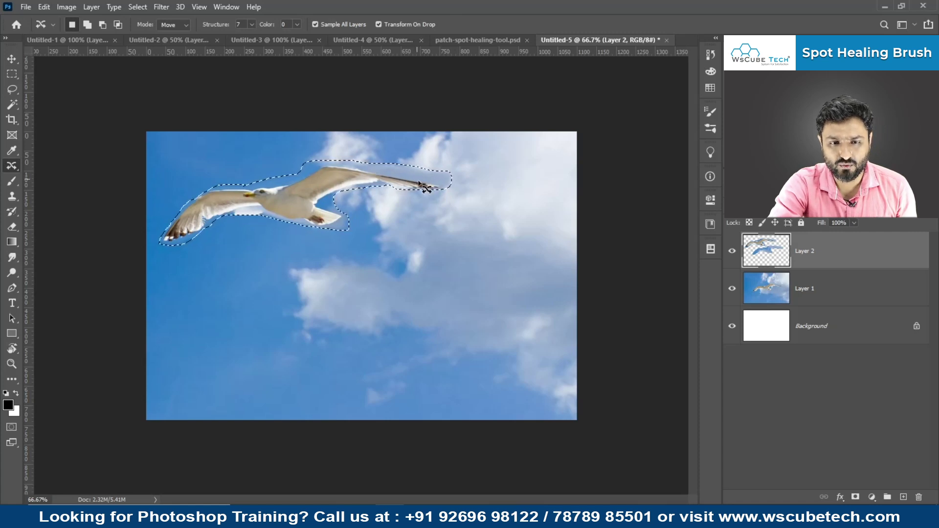
pyautogui.hotkey('ctrl', 'z')
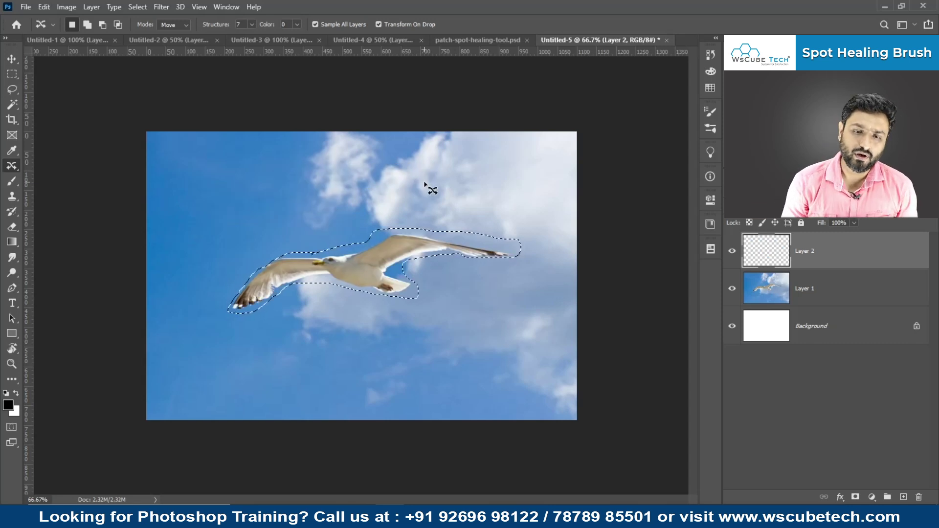
# Step: Deselect the loose outline, set Structure to 4, and draw a tighter selection around the whole seagull
pyautogui.hotkey('ctrl', 'd')
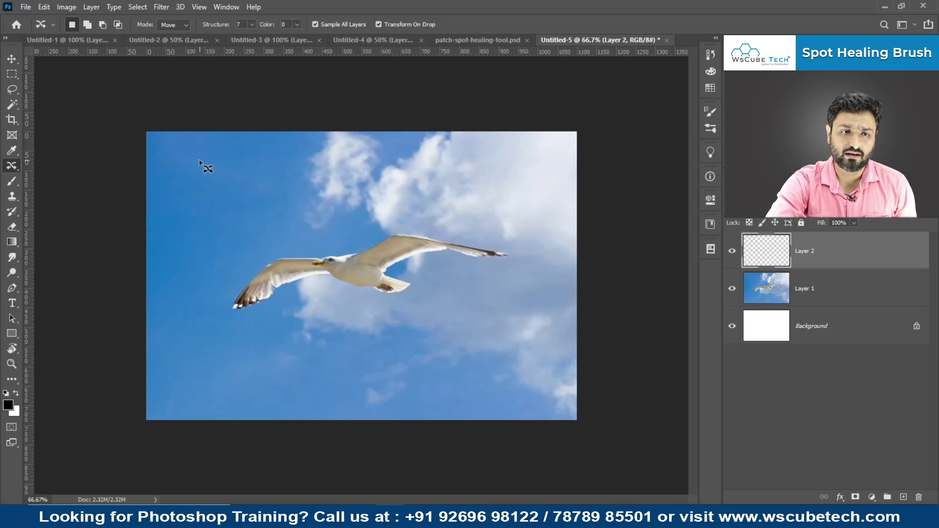
pyautogui.click(251, 25)
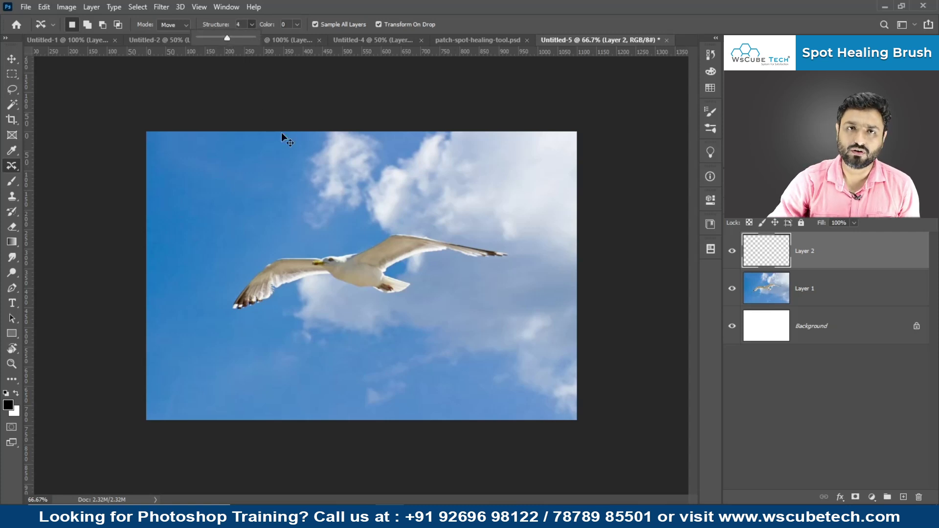
pyautogui.hotkey('ctrl', '+')
pyautogui.hotkey('ctrl', '+')
pyautogui.moveTo(384, 279); pyautogui.dragTo(521, 244)
pyautogui.moveTo(374, 180)
pyautogui.mouseDown()
pyautogui.moveTo(264, 174)
pyautogui.moveTo(226, 188)
pyautogui.moveTo(139, 271)
pyautogui.moveTo(107, 342)
pyautogui.moveTo(176, 334)
pyautogui.moveTo(254, 279)
pyautogui.moveTo(359, 246)
pyautogui.moveTo(418, 250)
pyautogui.moveTo(555, 292)
pyautogui.moveTo(620, 292)
pyautogui.moveTo(656, 270)
pyautogui.moveTo(655, 252)
pyautogui.moveTo(582, 227)
pyautogui.moveTo(200, 306)
pyautogui.moveTo(238, 276)
pyautogui.moveTo(352, 247)
pyautogui.moveTo(510, 268)
pyautogui.moveTo(557, 259)
pyautogui.moveTo(568, 247)
pyautogui.moveTo(259, 183)
pyautogui.moveTo(167, 212)
pyautogui.moveTo(379, 166)
pyautogui.moveTo(379, 180)
pyautogui.moveTo(321, 212)
pyautogui.moveTo(195, 228)
pyautogui.mouseUp()
pyautogui.hotkey('ctrl', '-')
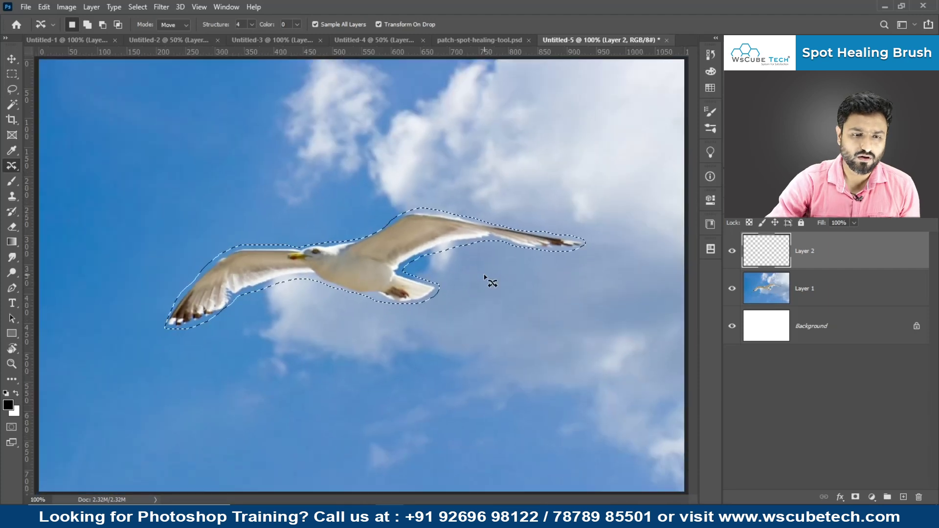
# Step: Try relocating the tightly outlined seagull to the upper-left sky at Structure 4, and undo the move
pyautogui.moveTo(348, 265); pyautogui.dragTo(222, 168)
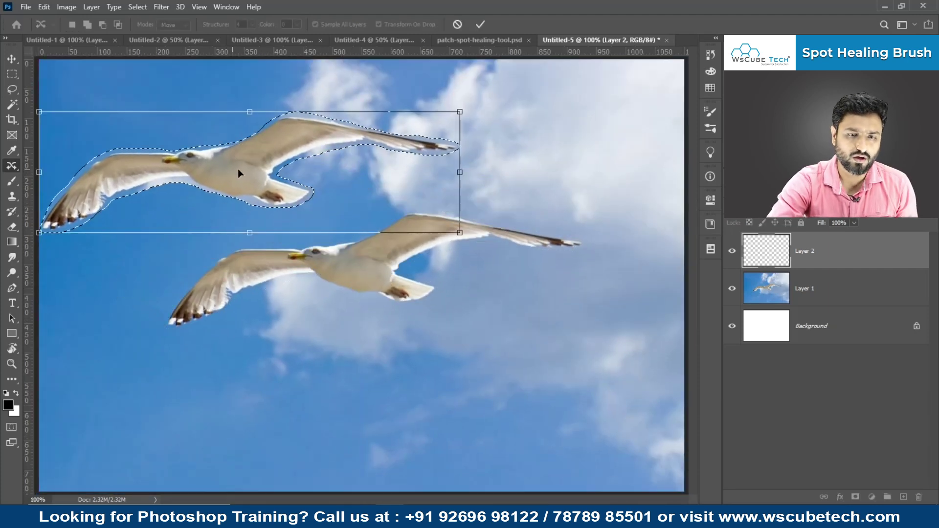
pyautogui.press('Return')
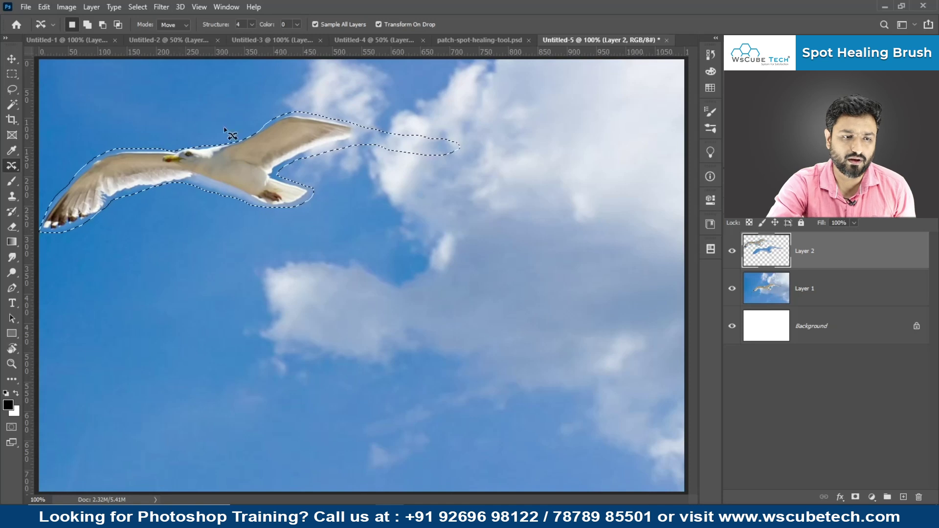
pyautogui.hotkey('ctrl', '-')
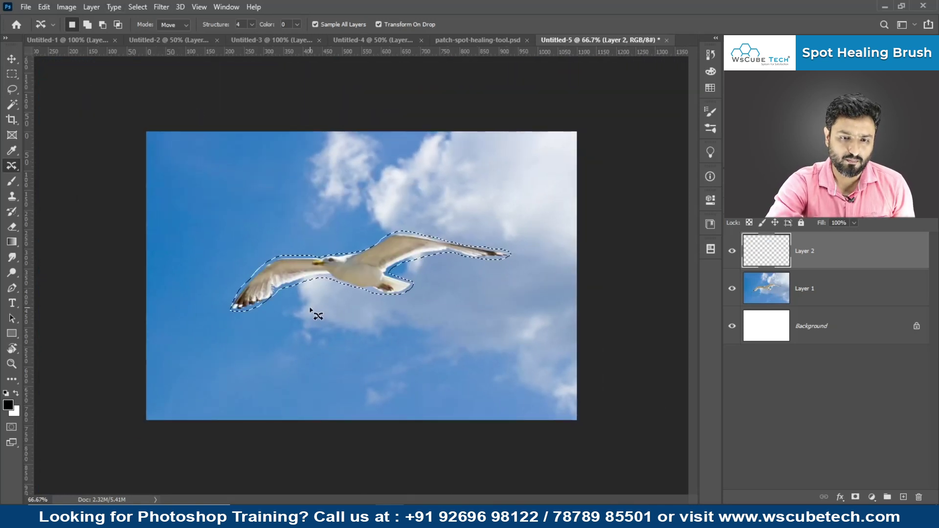
# Step: Set Structure to 5, try relocating the seagull to the upper-left sky and deselecting it, and undo back to the selection
pyautogui.click(251, 24)
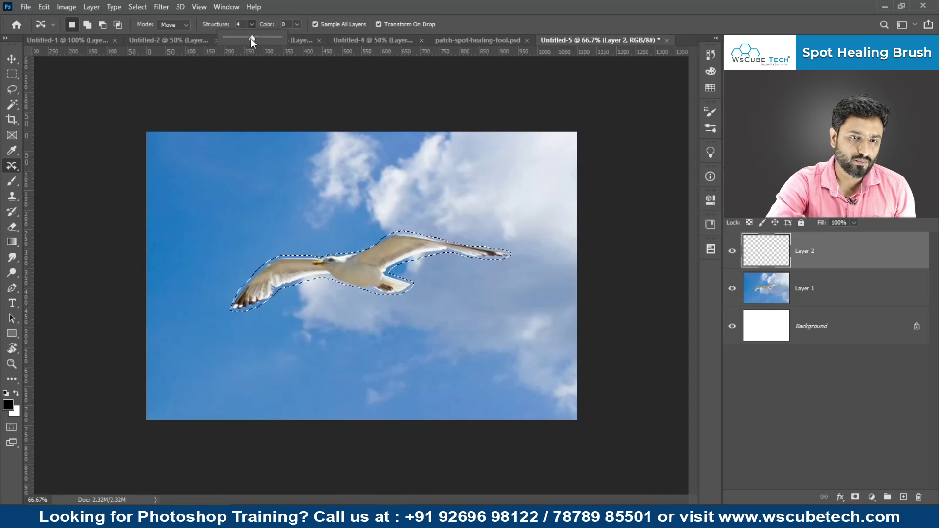
pyautogui.moveTo(367, 286); pyautogui.dragTo(283, 201)
pyautogui.press('Return')
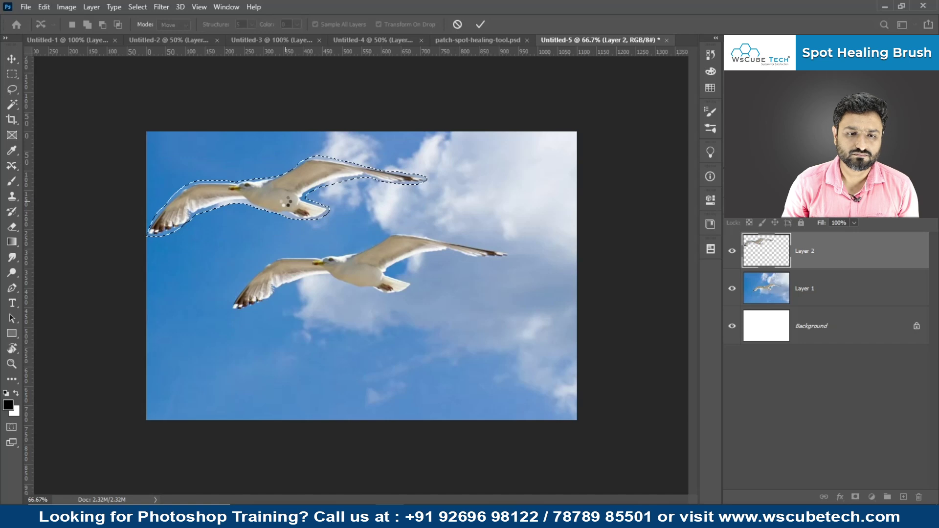
pyautogui.hotkey('ctrl', 'd')
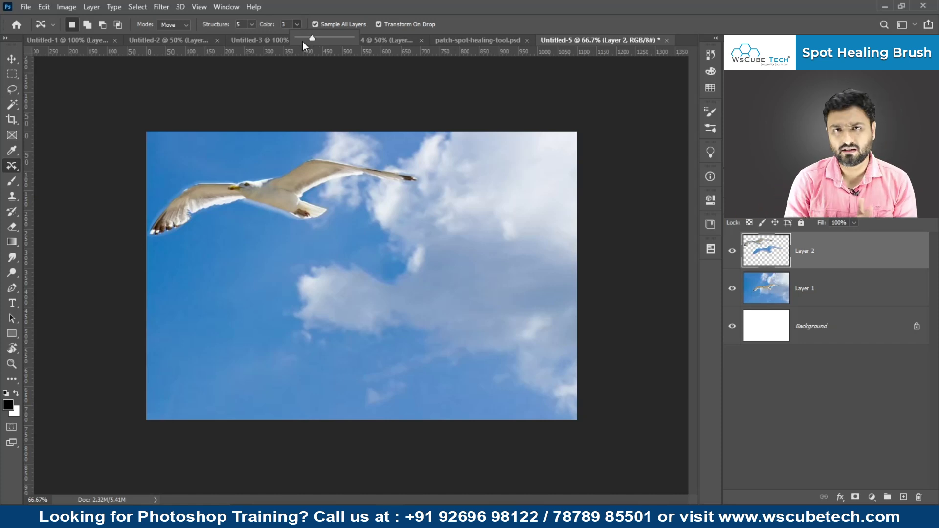
pyautogui.hotkey('ctrl', 'z')
pyautogui.hotkey('ctrl', 'z')
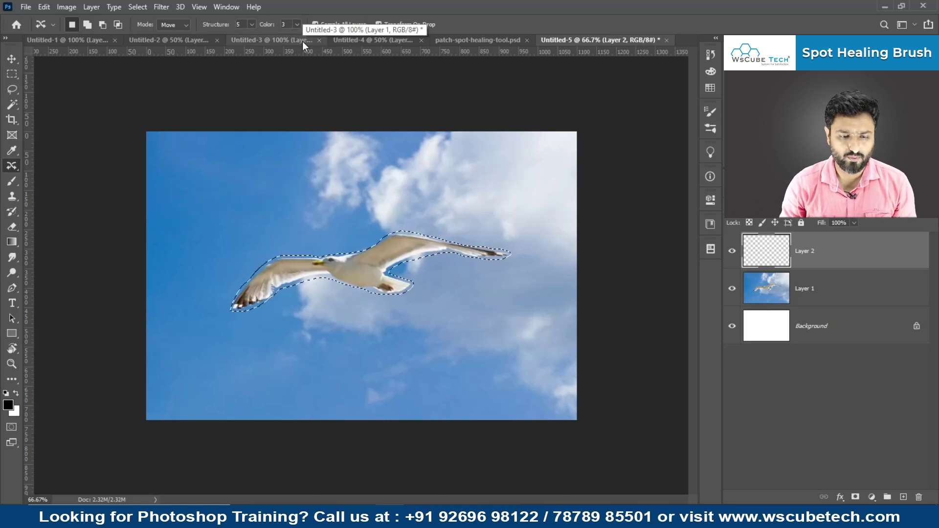
# Step: Set Color to 4 and relocate the outlined seagull to the upper-left sky on Layer 2
pyautogui.click(296, 25)
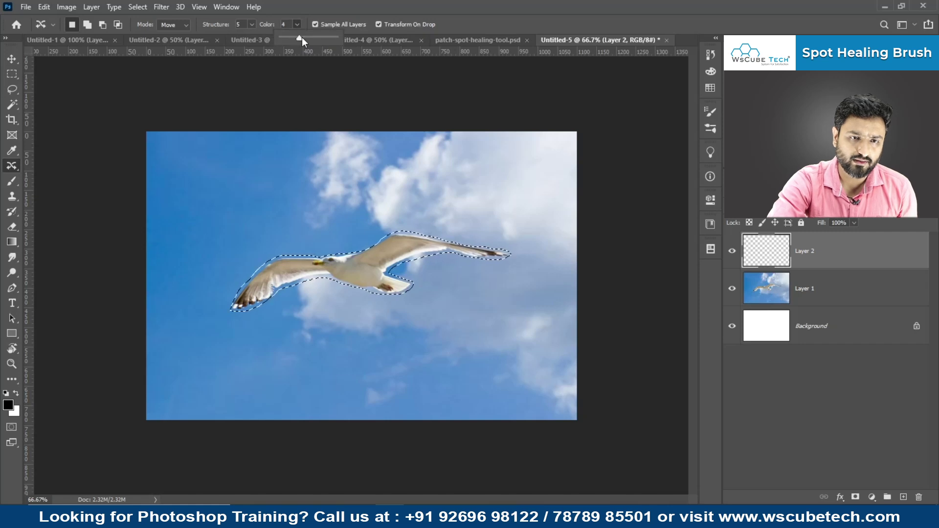
pyautogui.click(360, 275)
pyautogui.moveTo(360, 277); pyautogui.dragTo(289, 192)
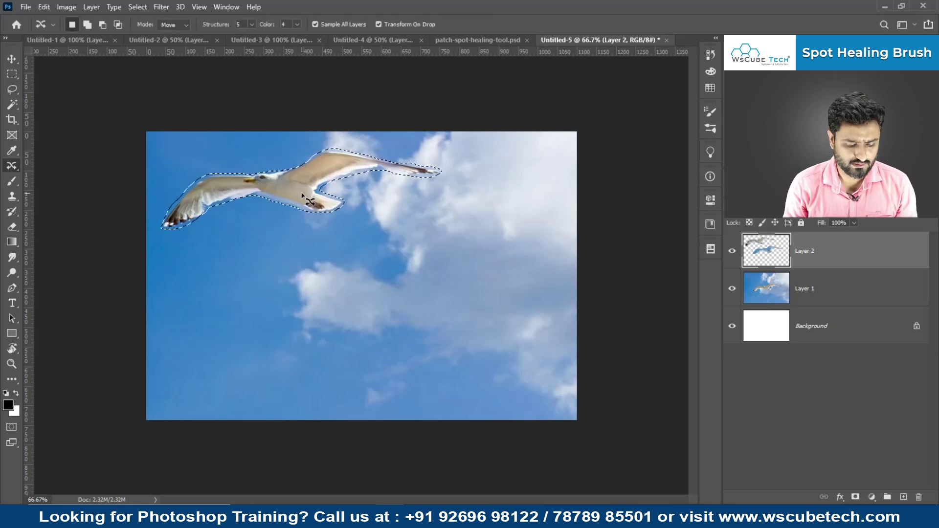
# Step: Deselect the relocated seagull and examine the color blending on its wing and tail up close
pyautogui.hotkey('ctrl', '+')
pyautogui.hotkey('ctrl', '+')
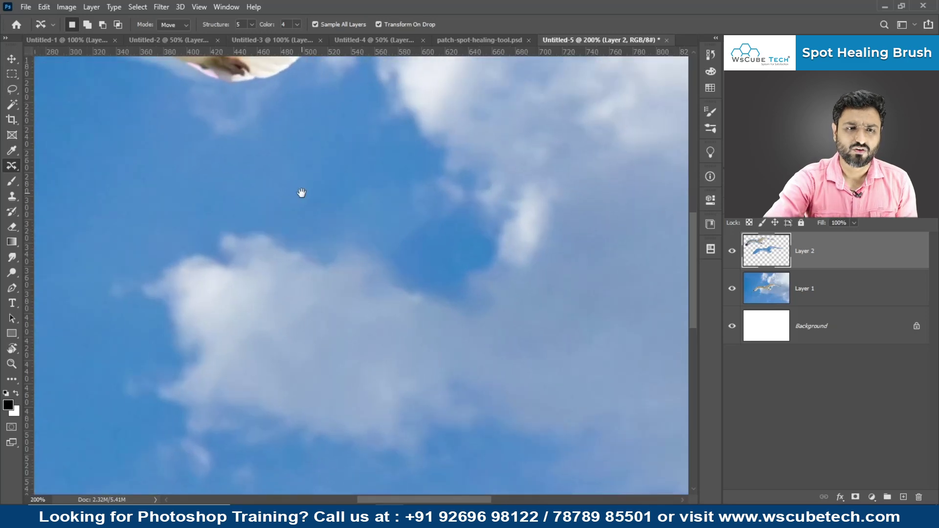
pyautogui.moveTo(302, 193); pyautogui.dragTo(352, 445)
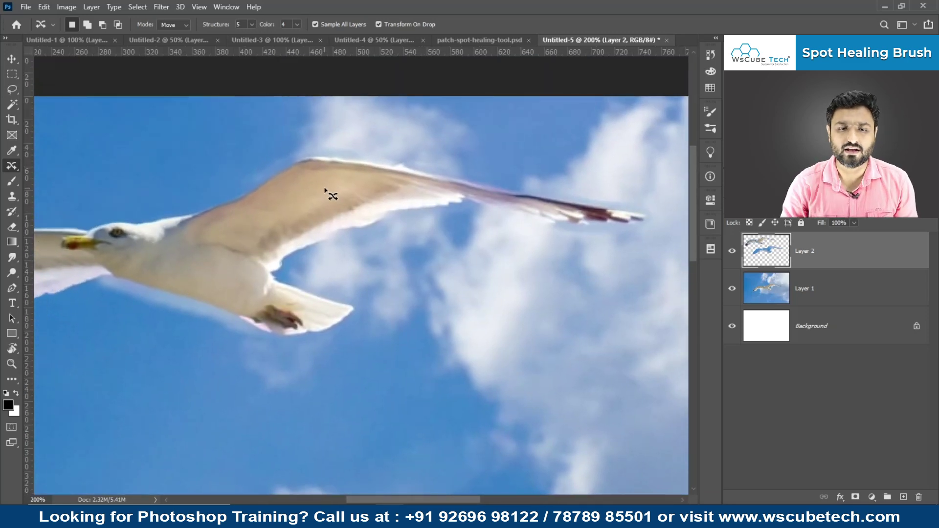
pyautogui.hotkey('ctrl', '-')
pyautogui.hotkey('ctrl', '-')
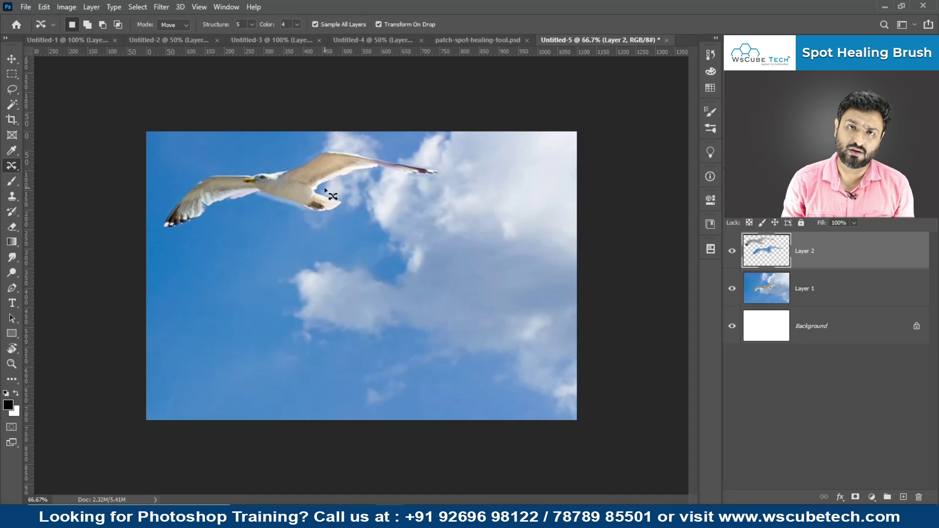
pyautogui.click(297, 25)
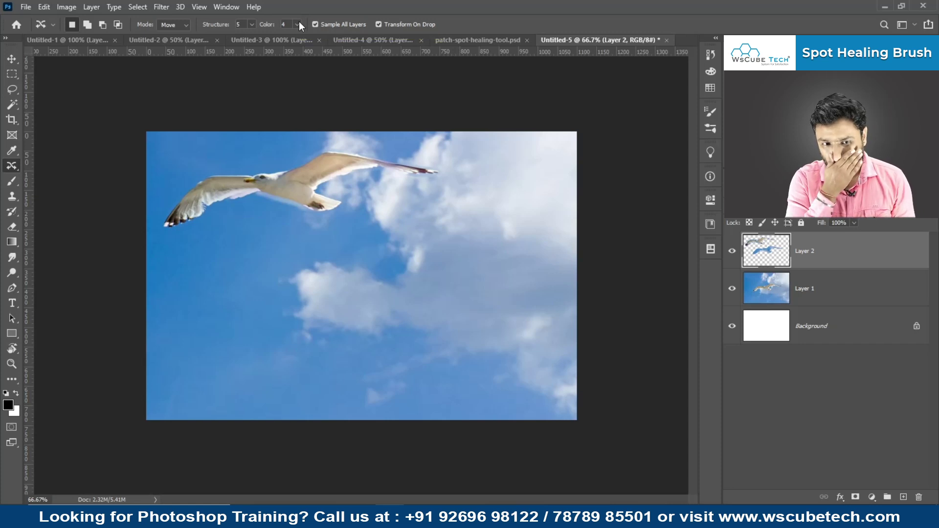
# Step: Examine the area beneath the relocated seagull's body up close, hiding and showing Layer 2 to compare it with the original
pyautogui.hotkey('ctrl', '1')
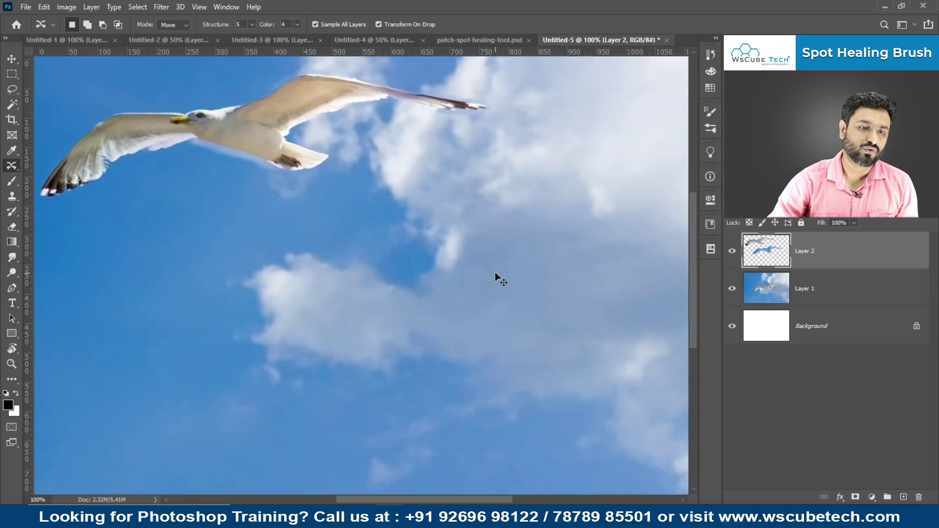
pyautogui.hotkey('ctrl', '+')
pyautogui.moveTo(324, 215); pyautogui.dragTo(589, 380)
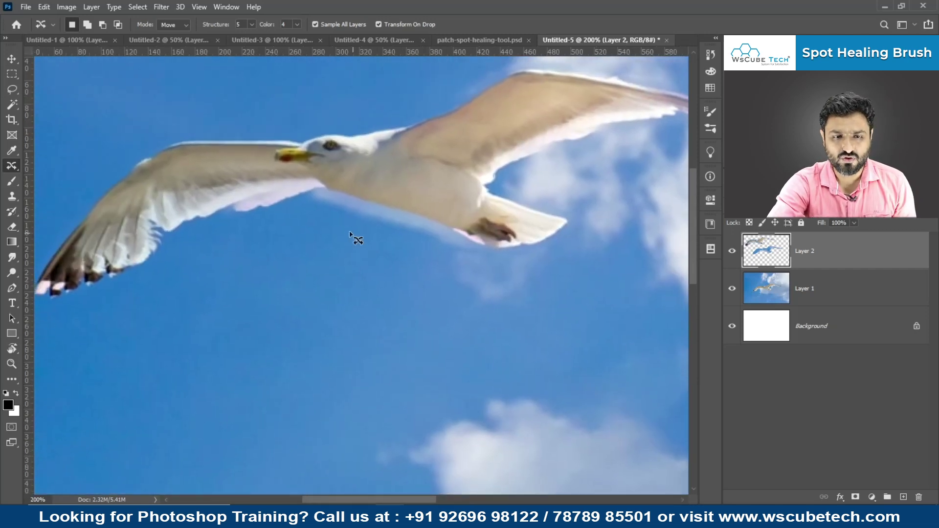
pyautogui.moveTo(345, 204); pyautogui.dragTo(385, 215)
pyautogui.click(432, 251)
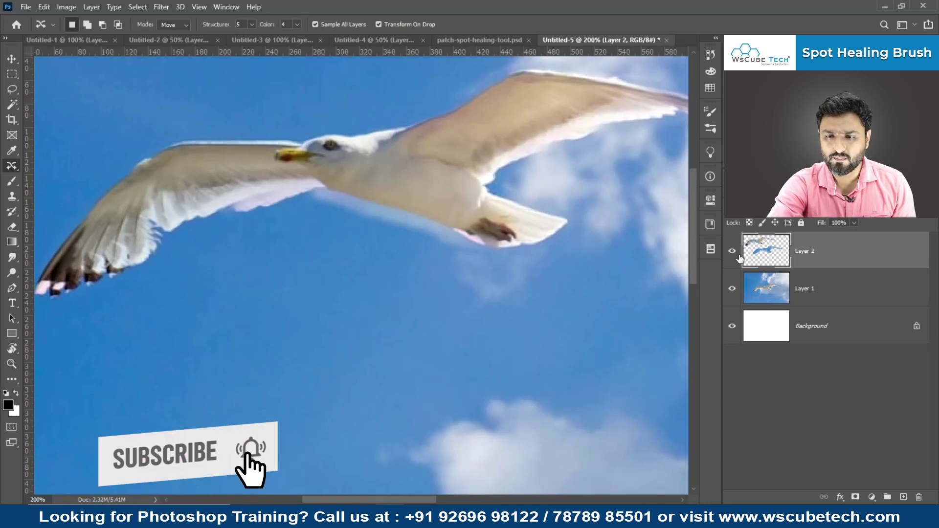
pyautogui.click(732, 254)
pyautogui.click(732, 255)
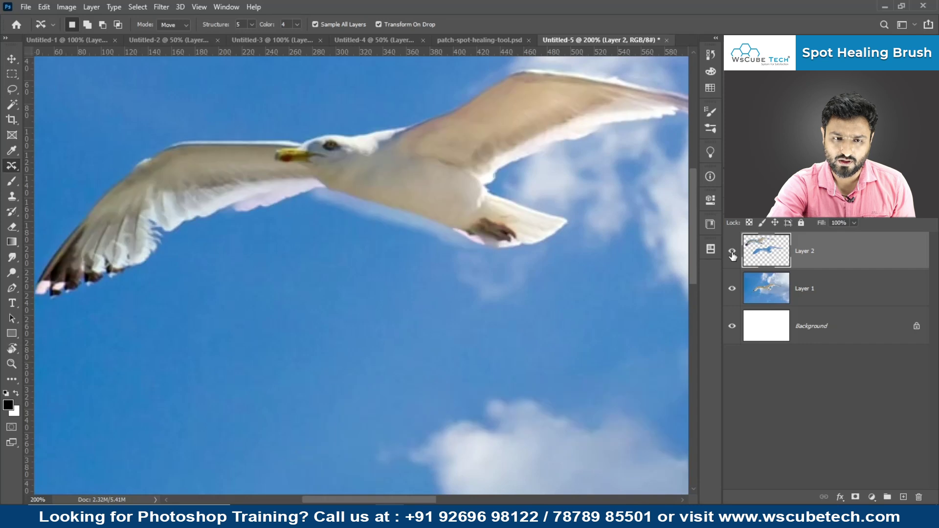
pyautogui.click(732, 254)
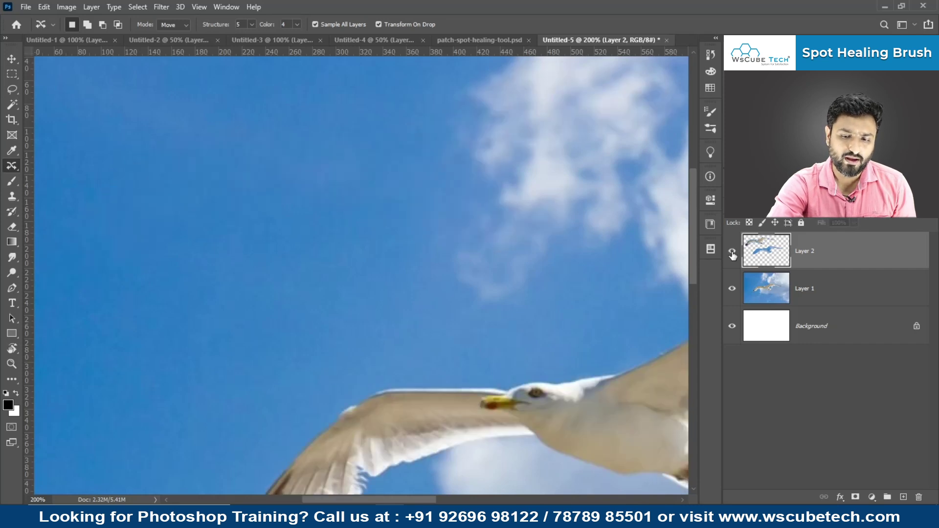
pyautogui.click(732, 254)
# Step: Try erasing the pale fringe beneath the relocated seagull's body with a 42 px hard Eraser
pyautogui.press('e')
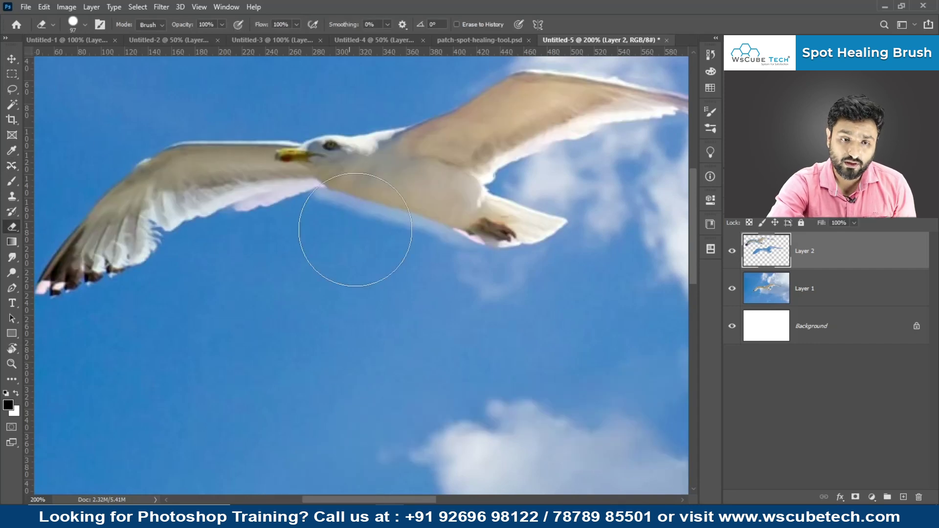
pyautogui.click(82, 26)
pyautogui.moveTo(101, 60); pyautogui.dragTo(81, 60)
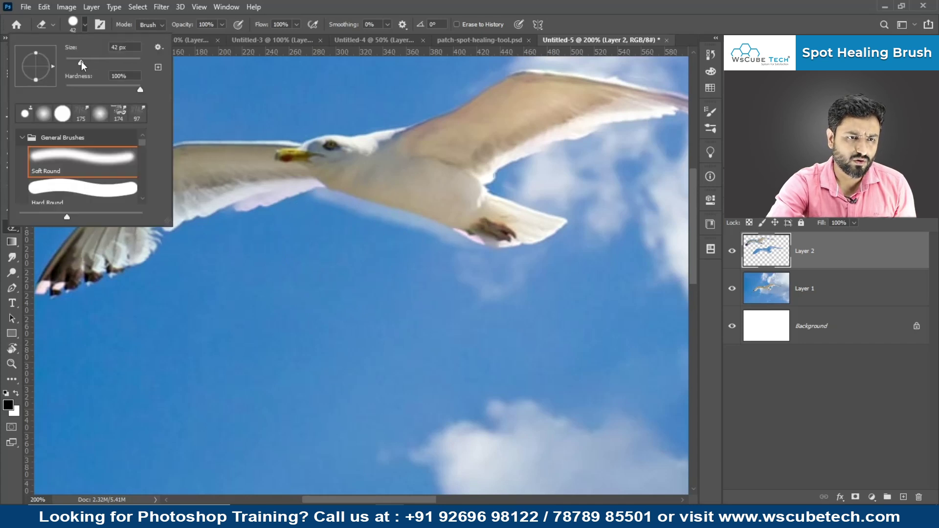
pyautogui.click(324, 218)
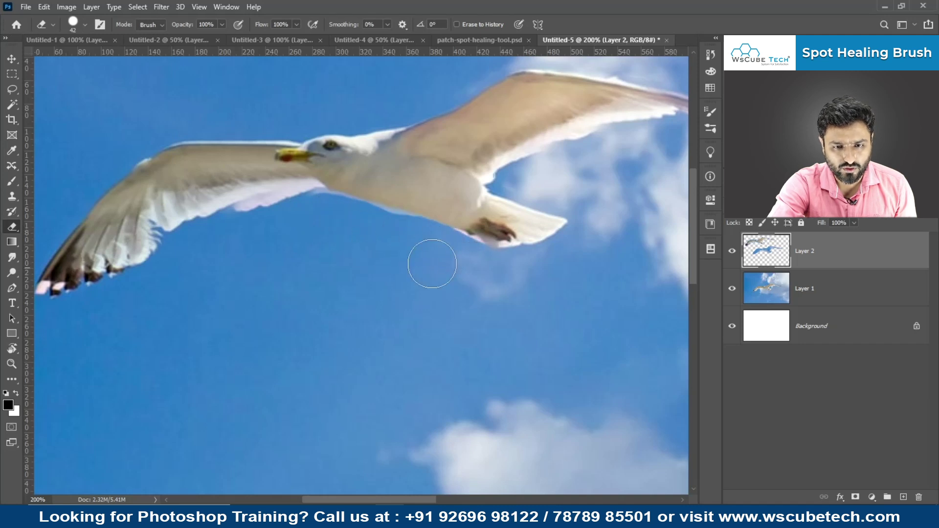
# Step: Set the Eraser to 14 px with 0% hardness and erase the pale fringe beneath the relocated seagull's body on Layer 2
pyautogui.click(87, 25)
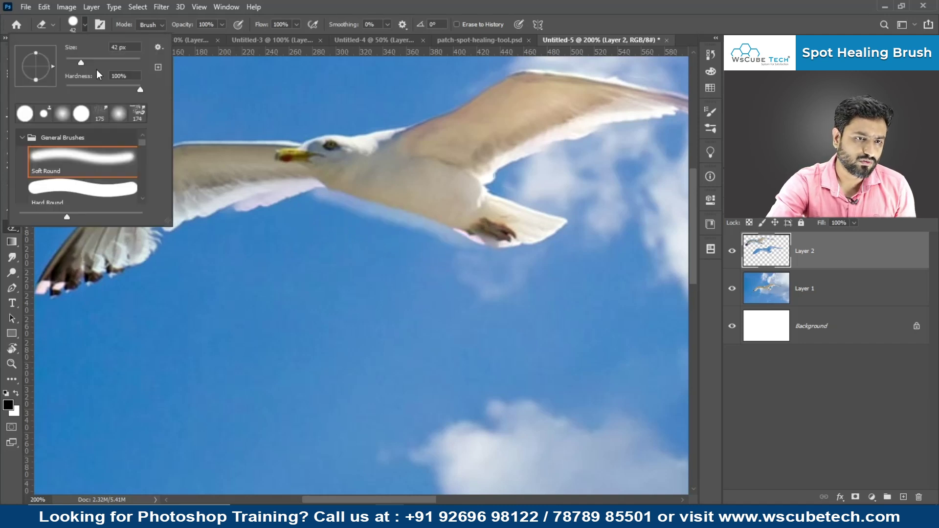
pyautogui.moveTo(141, 89); pyautogui.dragTo(29, 91)
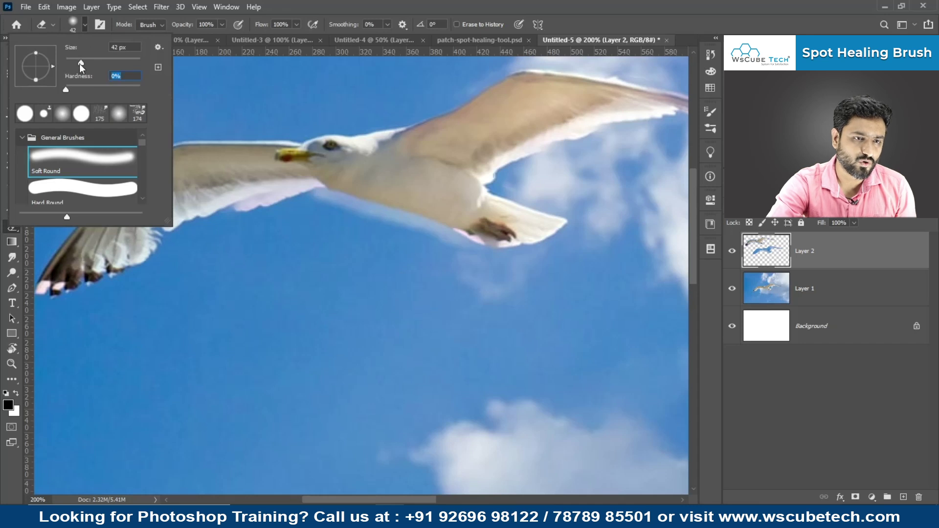
pyautogui.moveTo(76, 66); pyautogui.dragTo(72, 67)
pyautogui.moveTo(318, 197); pyautogui.dragTo(456, 239)
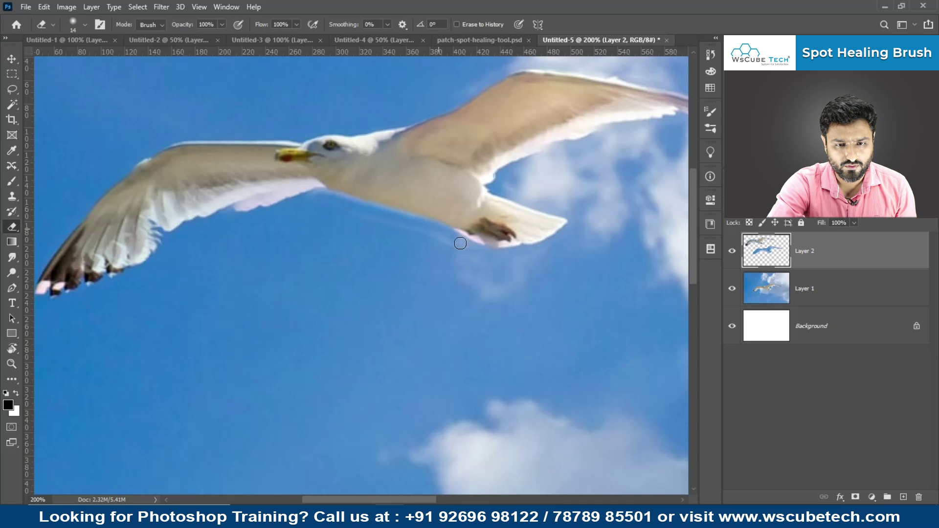
pyautogui.moveTo(316, 194); pyautogui.dragTo(404, 220)
pyautogui.hotkey('ctrl', 'z')
pyautogui.moveTo(315, 199)
pyautogui.mouseDown()
pyautogui.moveTo(355, 195)
pyautogui.moveTo(366, 199)
pyautogui.moveTo(321, 196)
pyautogui.moveTo(418, 221)
pyautogui.moveTo(448, 239)
pyautogui.mouseUp()
pyautogui.hotkey('ctrl', 'z')
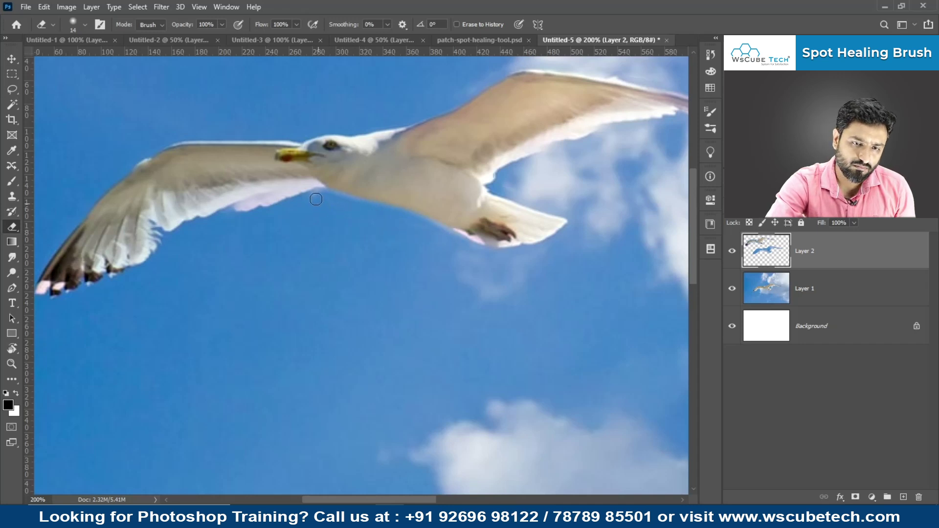
# Step: View the whole image and hide and show Layer 2 to compare the relocated seagull with the original
pyautogui.hotkey('ctrl', '-')
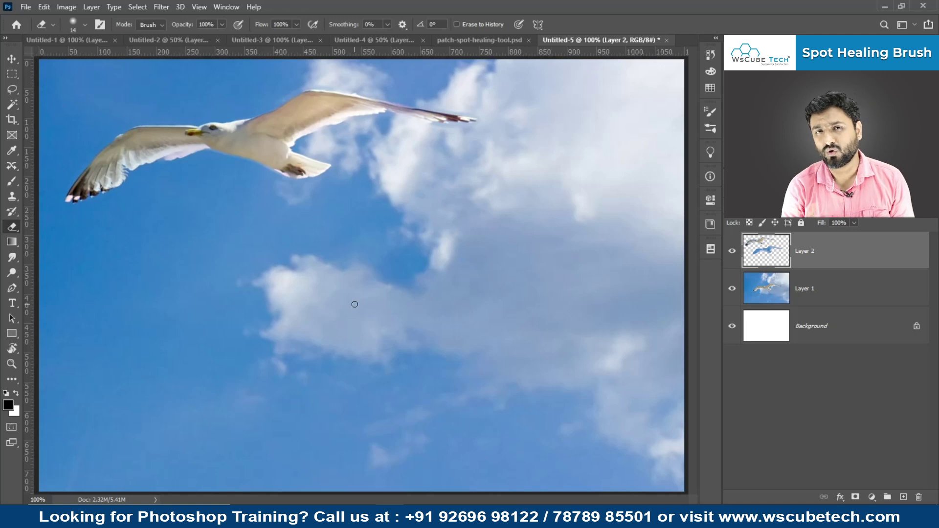
pyautogui.hotkey('ctrl', '-')
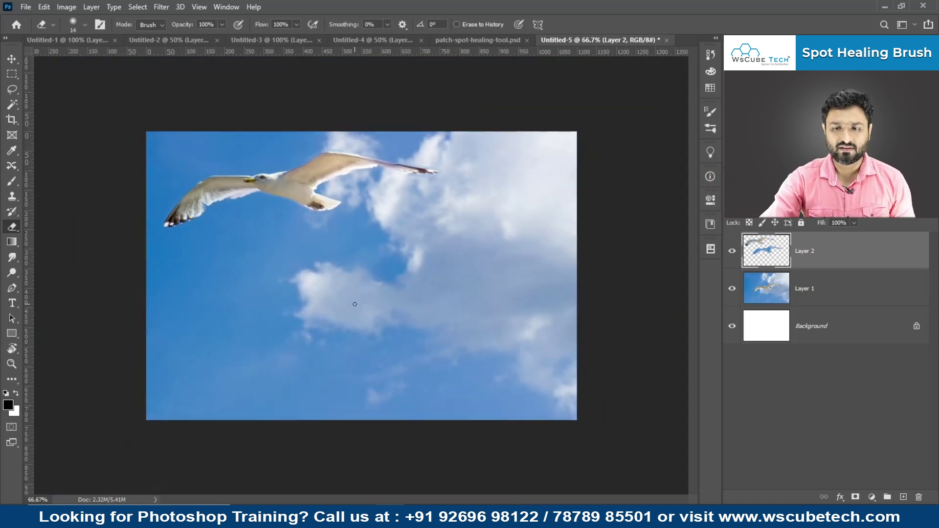
pyautogui.click(733, 252)
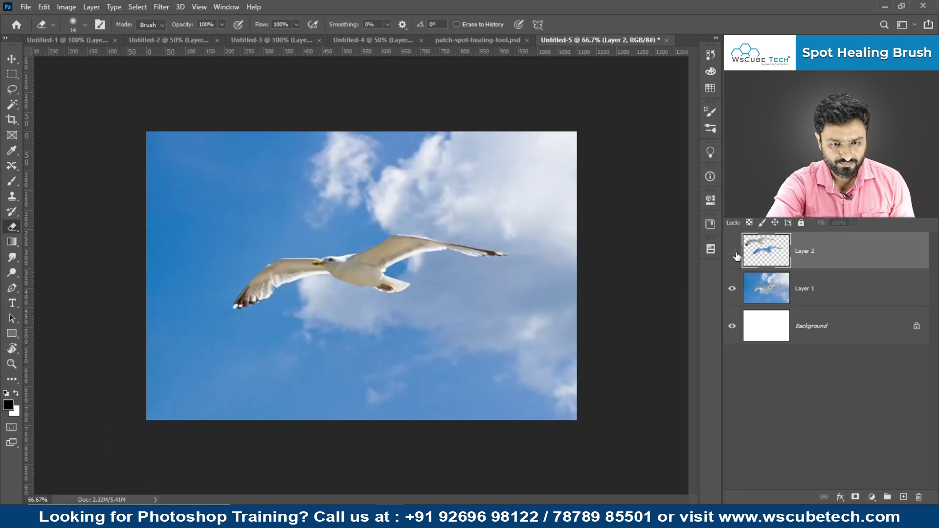
pyautogui.click(733, 252)
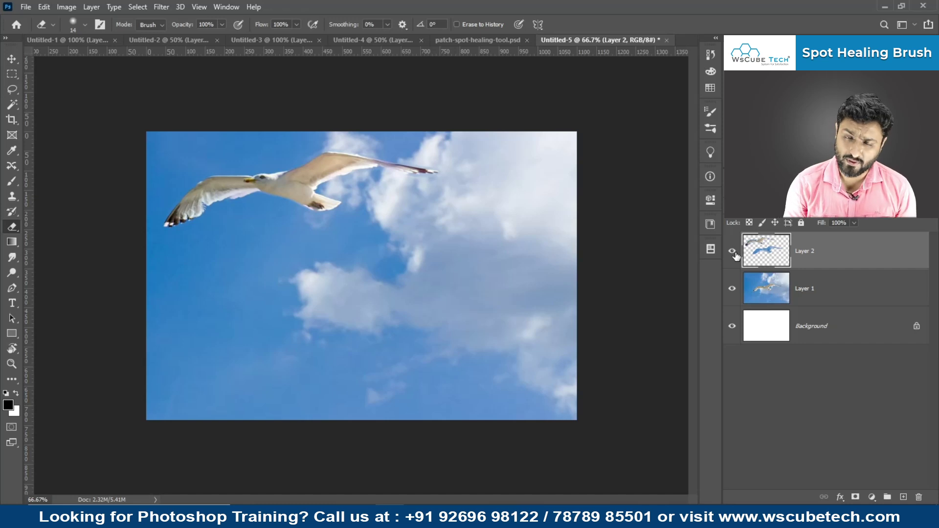
# Step: Delete Layer 2 and outline the seagull on Layer 1 with a loose Lasso selection
pyautogui.press('j')
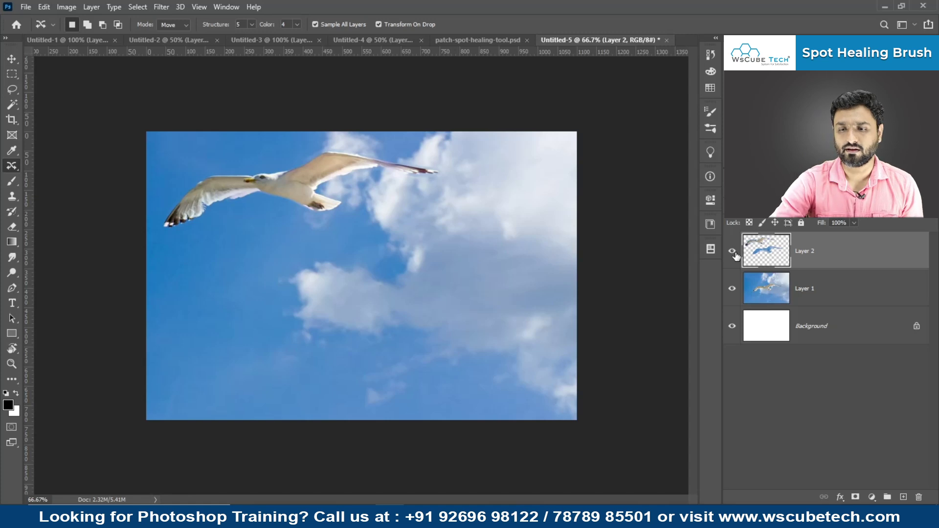
pyautogui.press('Delete')
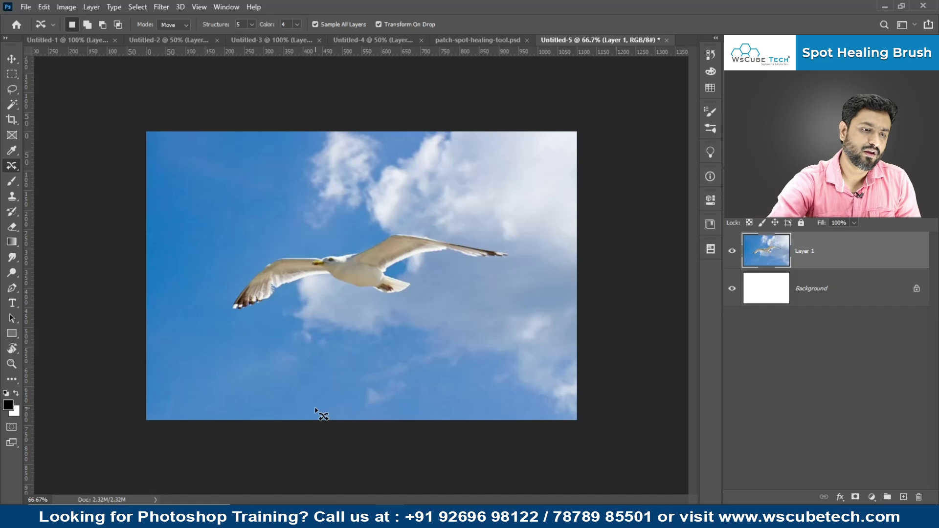
pyautogui.press('l')
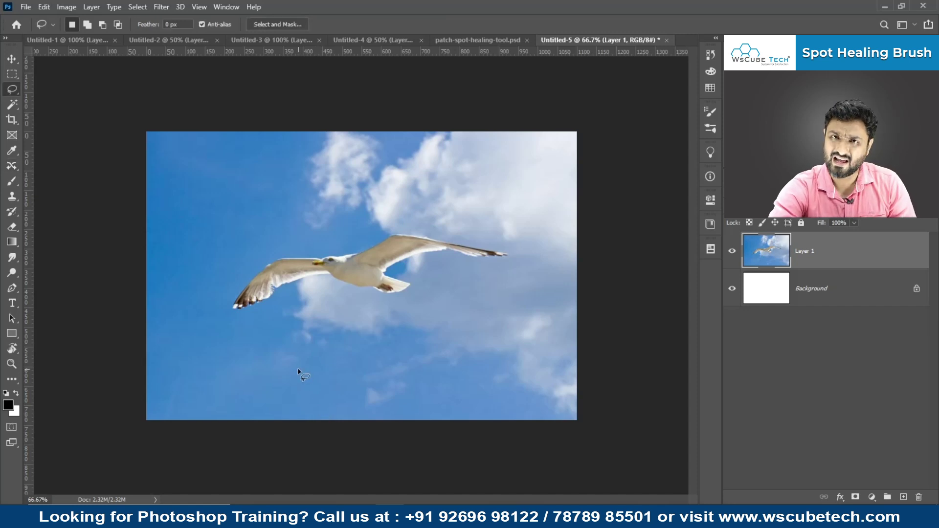
pyautogui.moveTo(314, 252)
pyautogui.mouseDown()
pyautogui.moveTo(266, 262)
pyautogui.moveTo(233, 295)
pyautogui.moveTo(228, 319)
pyautogui.moveTo(314, 285)
pyautogui.moveTo(407, 292)
pyautogui.moveTo(429, 281)
pyautogui.moveTo(396, 272)
pyautogui.moveTo(516, 259)
pyautogui.moveTo(503, 248)
pyautogui.moveTo(397, 231)
pyautogui.moveTo(345, 253)
pyautogui.moveTo(308, 252)
pyautogui.mouseUp()
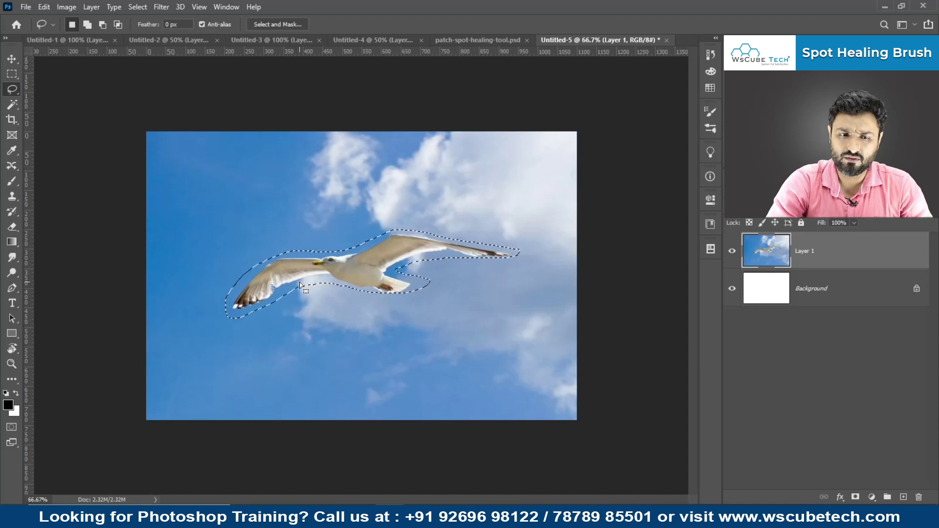
# Step: Fill the outlined seagull with Content-Aware contents, with Color Adaptation on and 100% opacity, and deselect it
pyautogui.click(44, 7)
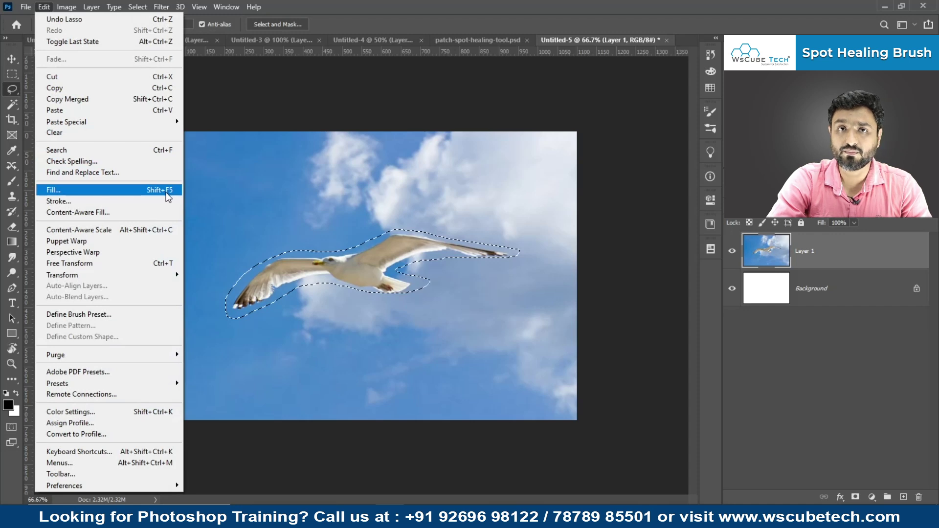
pyautogui.click(290, 142)
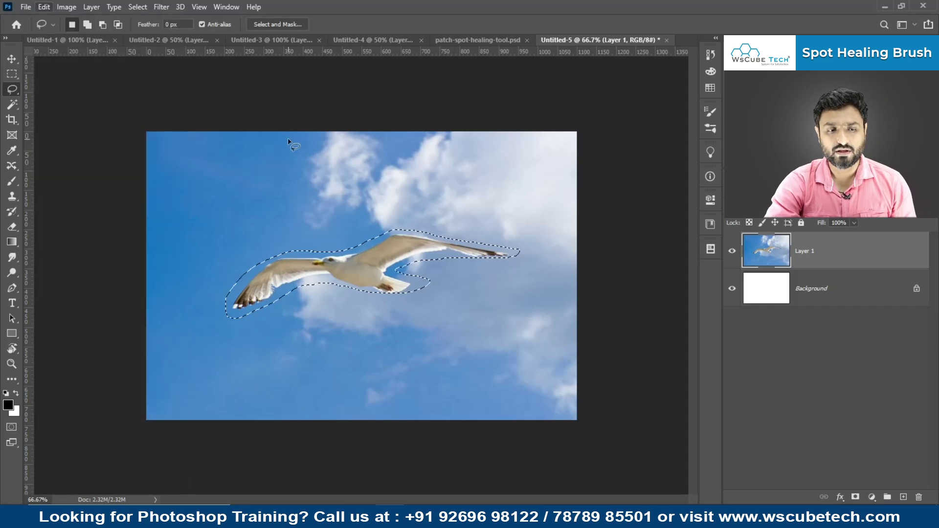
pyautogui.hotkey('shift', 'F5')
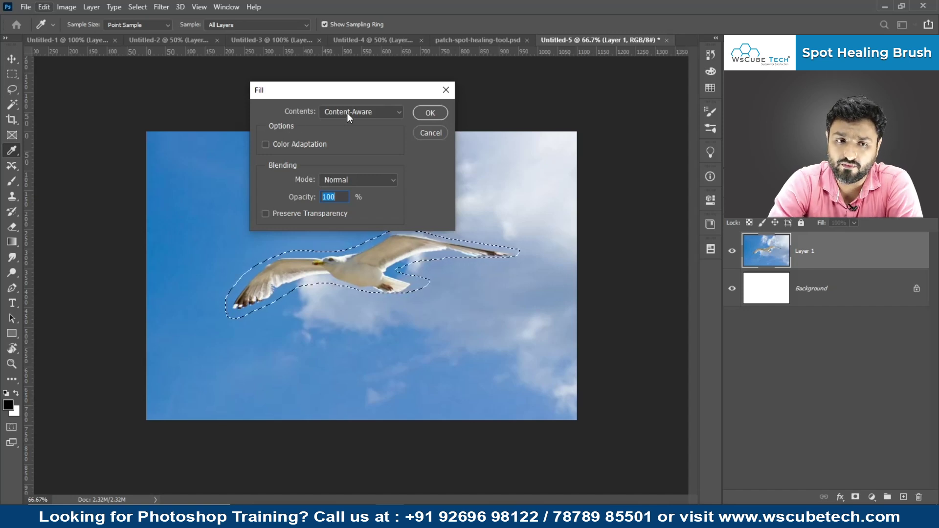
pyautogui.click(308, 144)
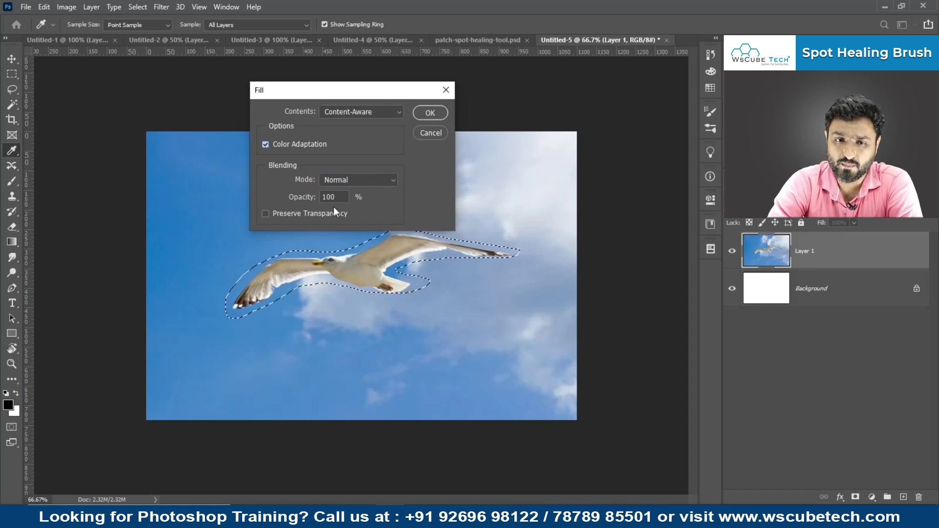
pyautogui.click(440, 113)
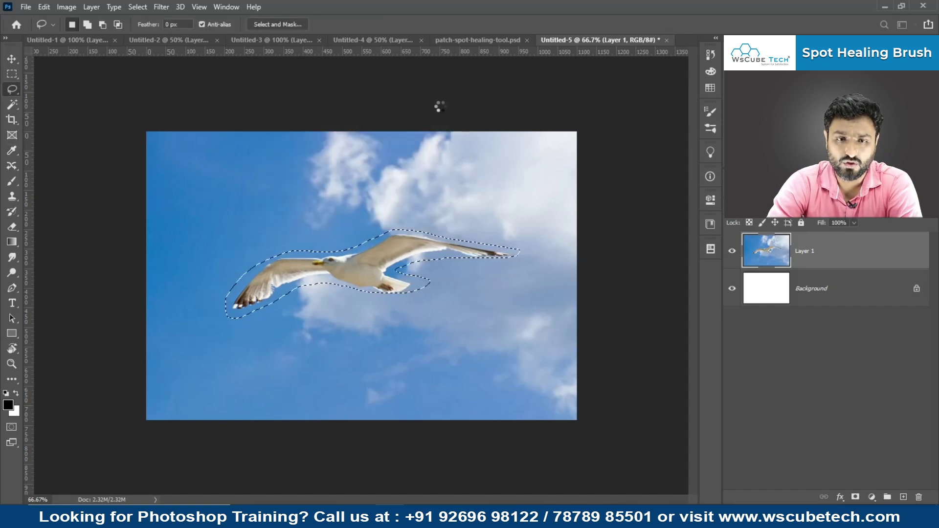
pyautogui.hotkey('ctrl', 'd')
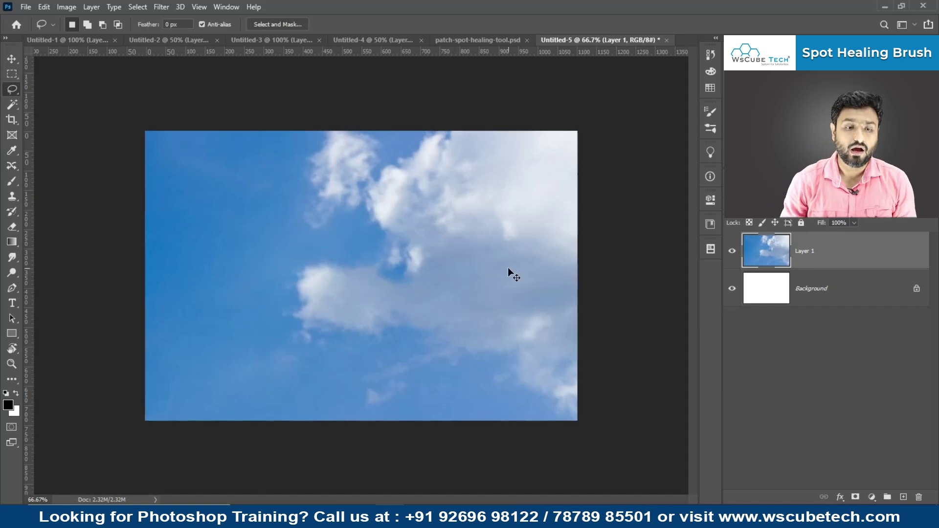
# Step: Examine the filled sky up close and undo back to the seagull selection
pyautogui.hotkey('ctrl', '+')
pyautogui.hotkey('ctrl', '+')
pyautogui.moveTo(655, 361); pyautogui.dragTo(579, 498)
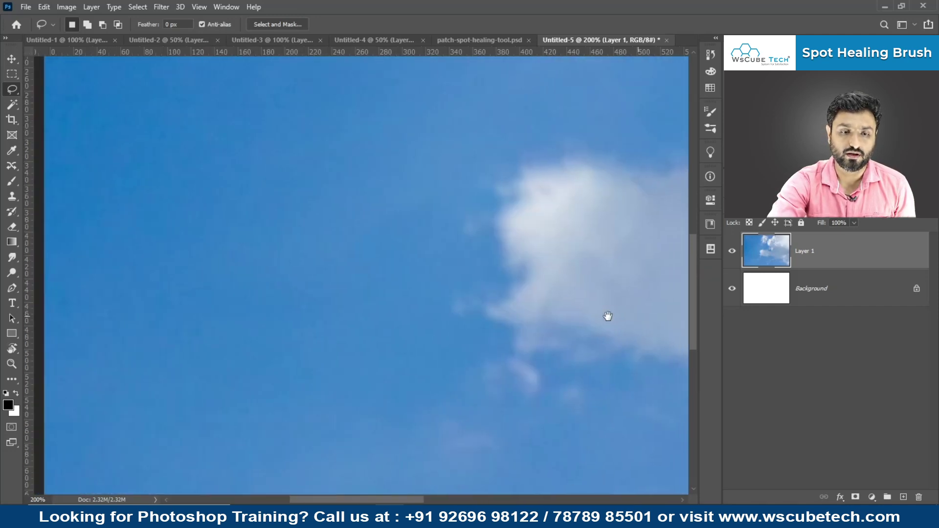
pyautogui.moveTo(637, 316); pyautogui.dragTo(335, 454)
pyautogui.hotkey('ctrl', '-')
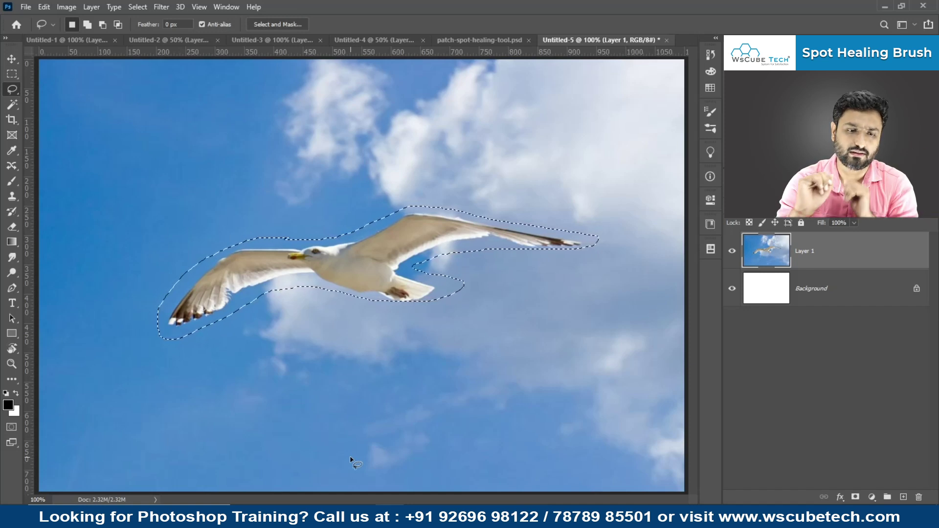
# Step: Try filling the seagull selection with the Foreground Color in Normal mode at 100% opacity, and undo the fill
pyautogui.hotkey('shift', 'F5')
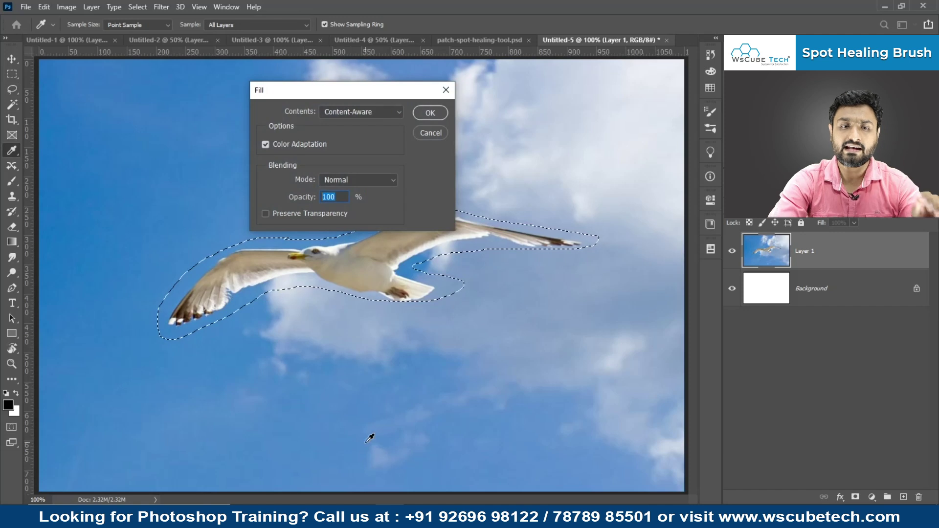
pyautogui.click(344, 110)
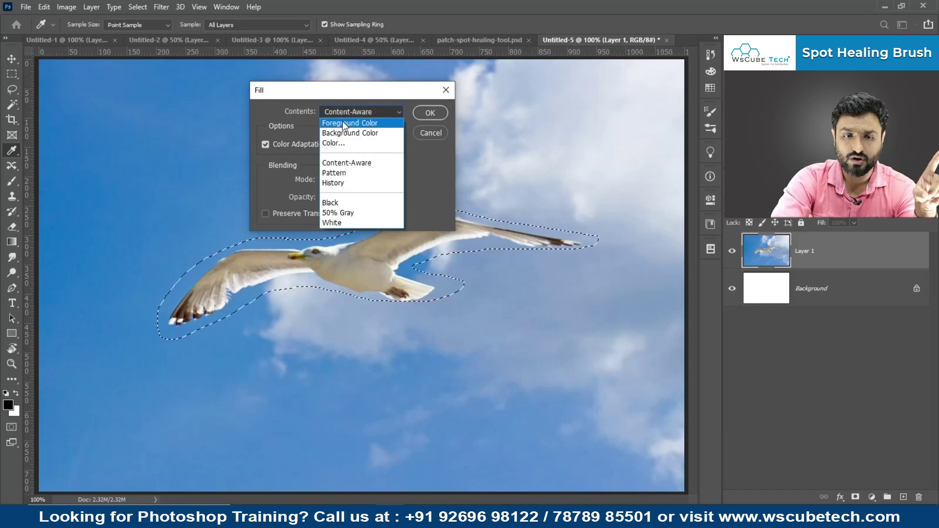
pyautogui.click(342, 123)
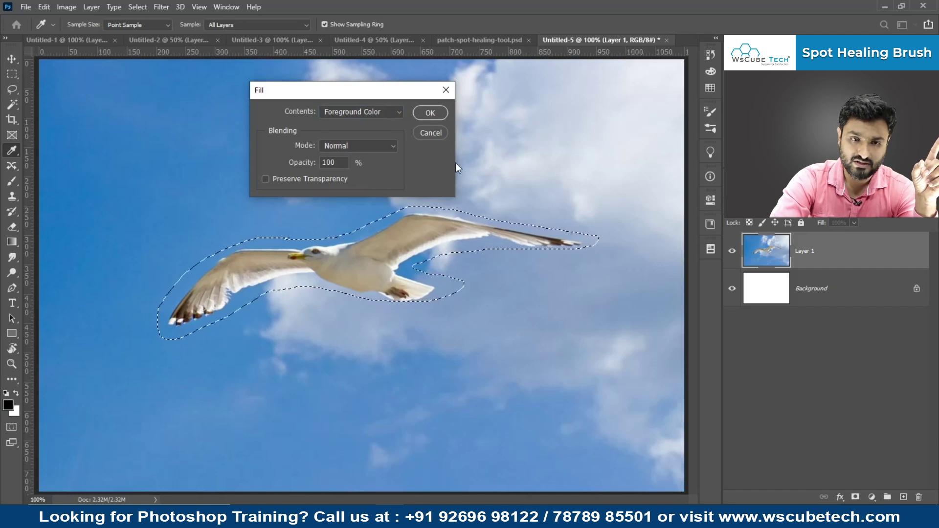
pyautogui.click(428, 113)
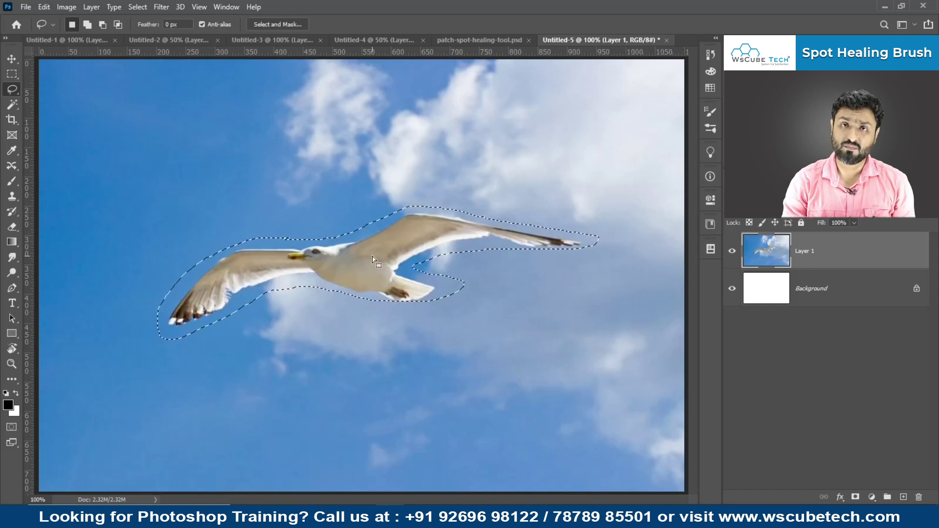
# Step: Try clearing the selected seagull and filling the selection directly with the foreground color, undoing each attempt
pyautogui.hotkey('ctrl', '-')
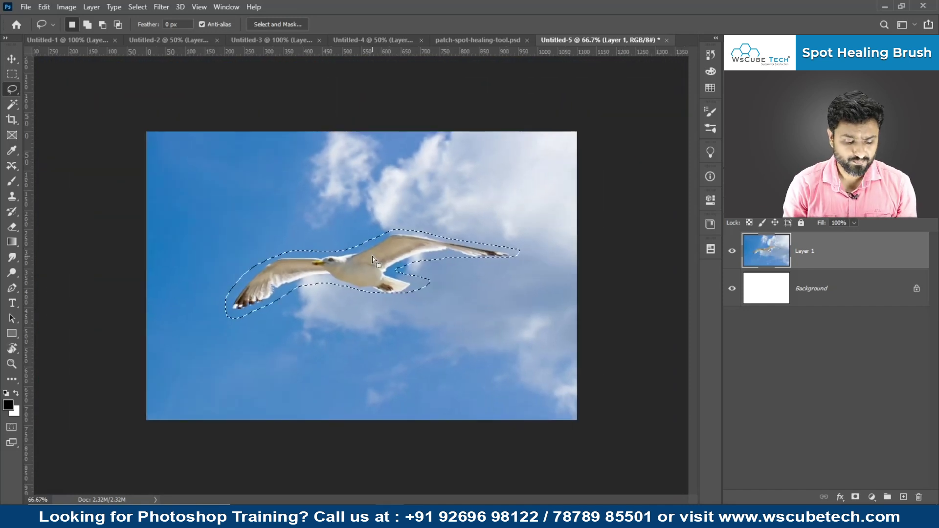
pyautogui.press('Delete')
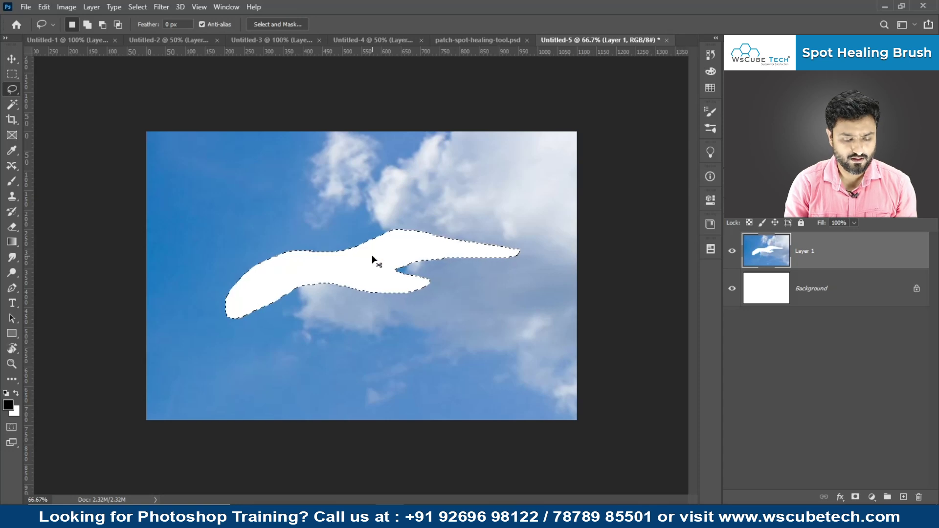
pyautogui.press('alt')
pyautogui.hotkey('shift', 'alt')
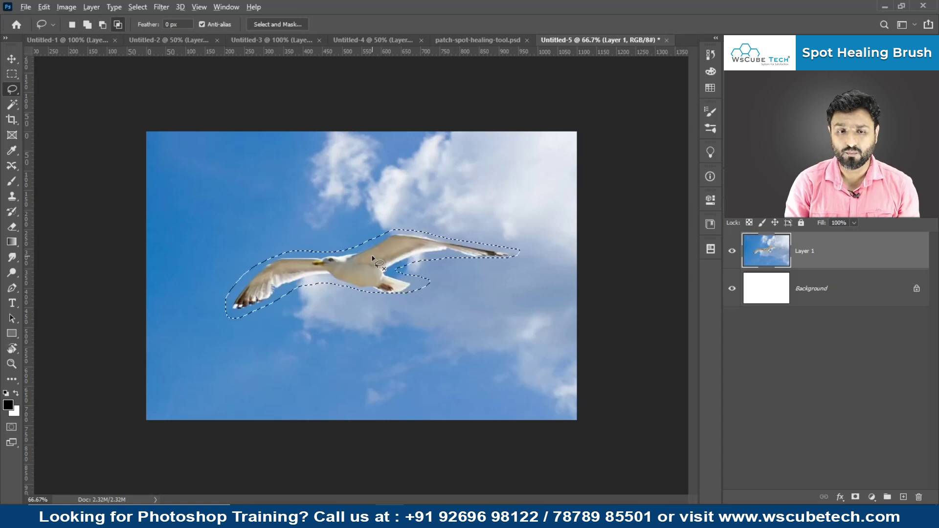
pyautogui.hotkey('alt', 'BackSpace')
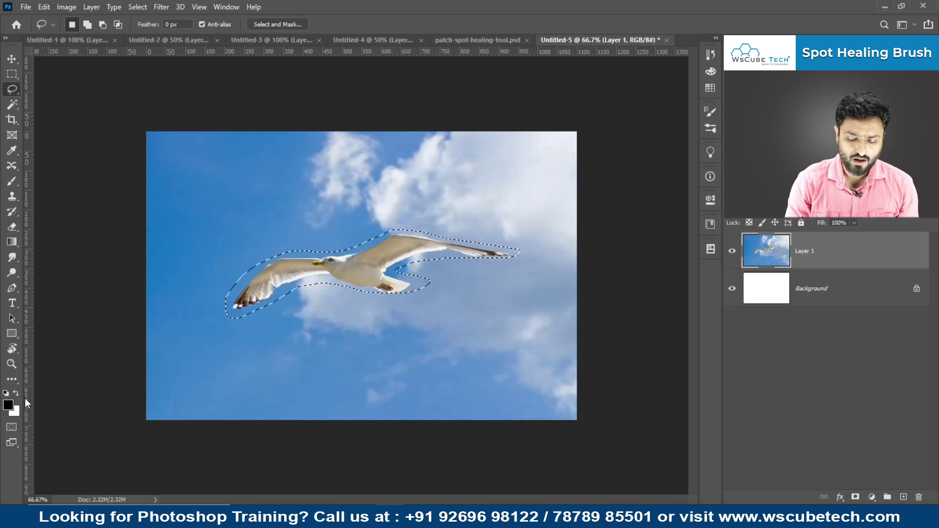
# Step: Try filling the seagull selection with a custom red color in Normal mode at 100% opacity, and undo the fill
pyautogui.hotkey('shift', 'F5')
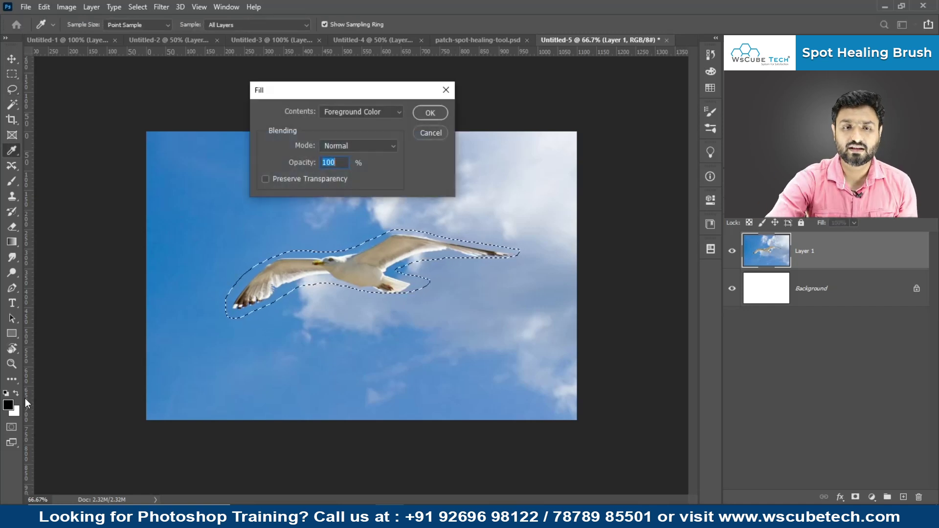
pyautogui.click(389, 112)
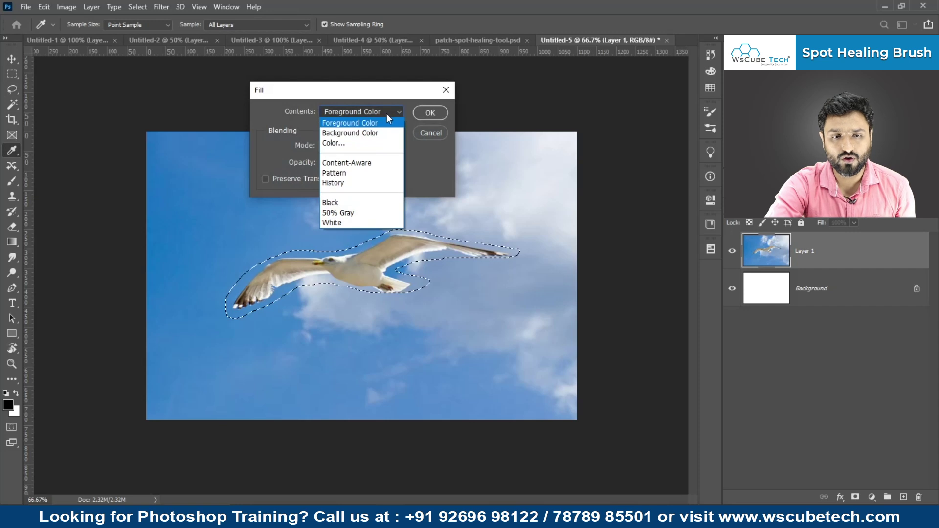
pyautogui.click(370, 132)
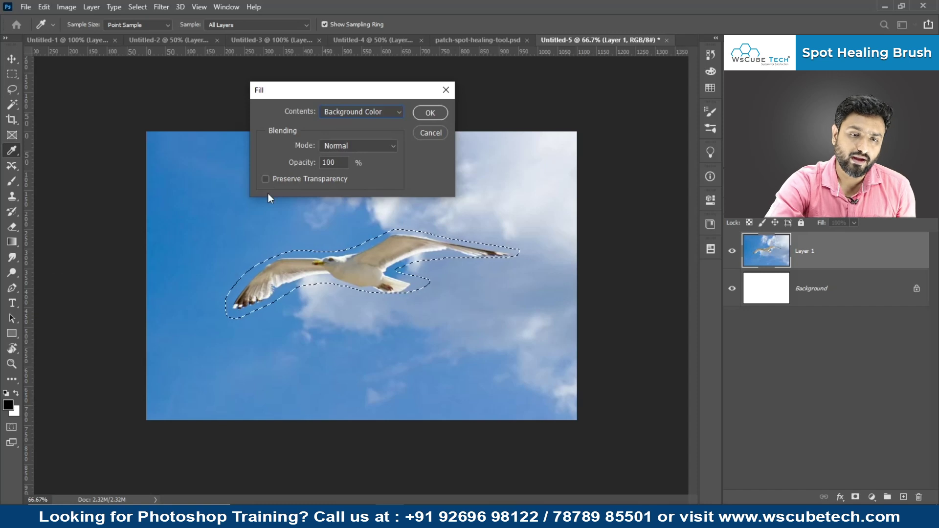
pyautogui.click(343, 110)
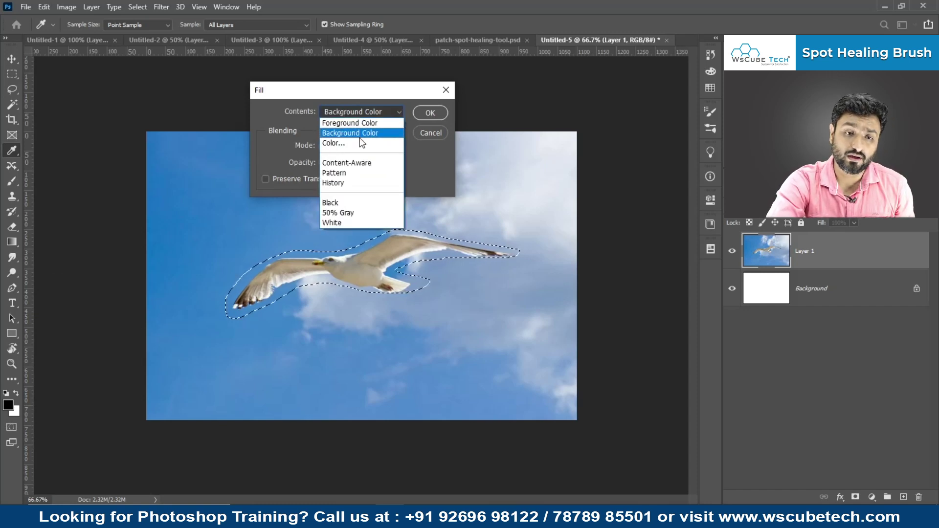
pyautogui.click(334, 145)
pyautogui.moveTo(712, 373); pyautogui.dragTo(781, 300)
pyautogui.click(917, 298)
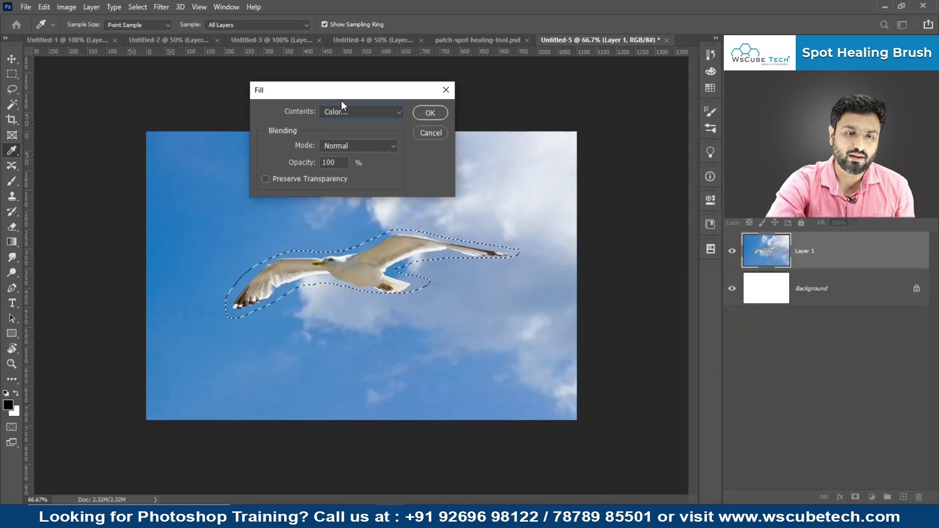
pyautogui.click(423, 114)
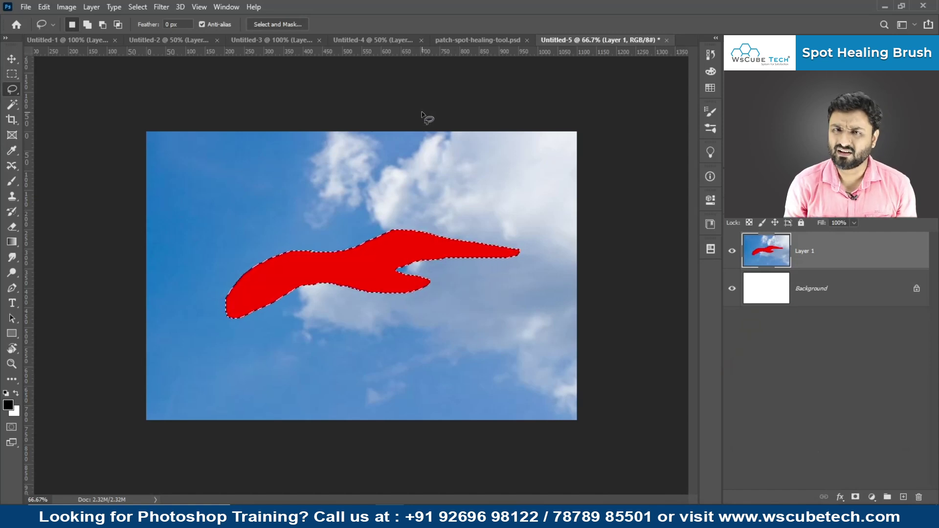
pyautogui.hotkey('ctrl', 'z')
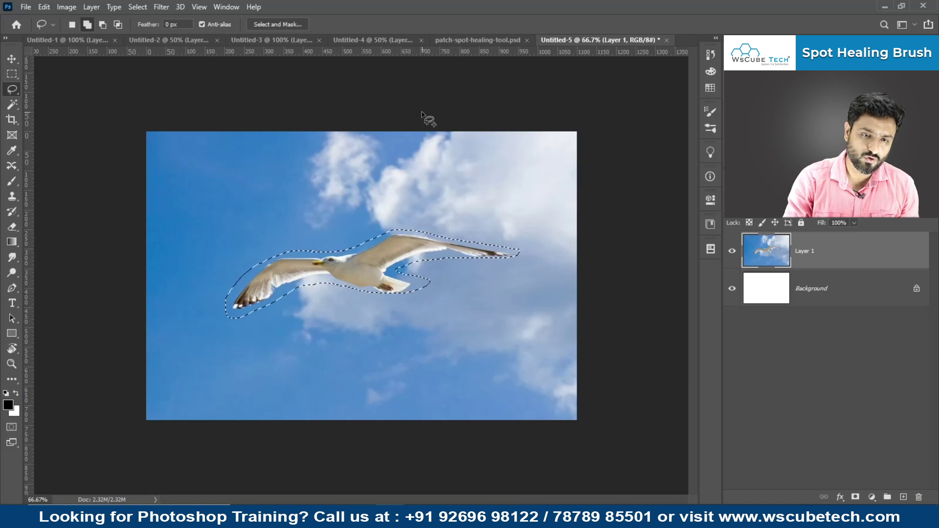
# Step: Fill the seagull selection with Content-Aware contents, Color Adaptation on, in Normal mode at 100% opacity, and deselect it
pyautogui.hotkey('shift', 'F5')
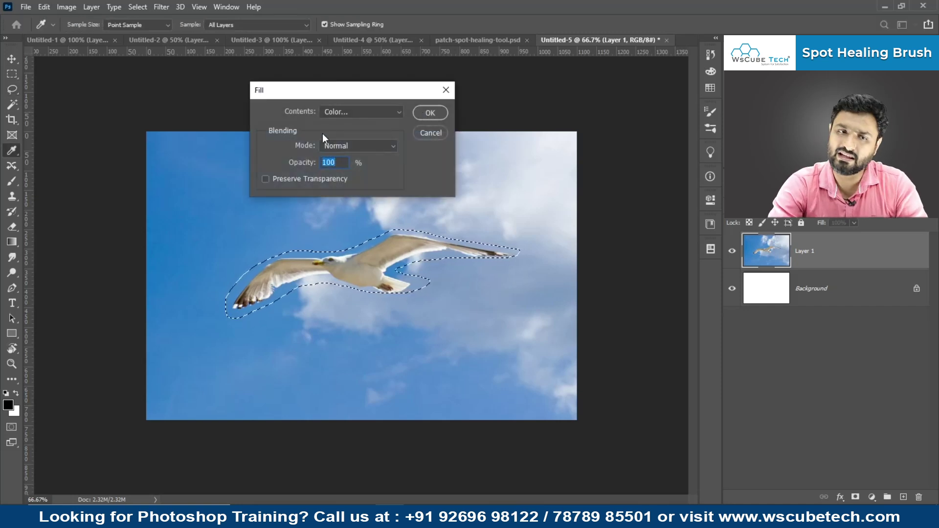
pyautogui.click(353, 118)
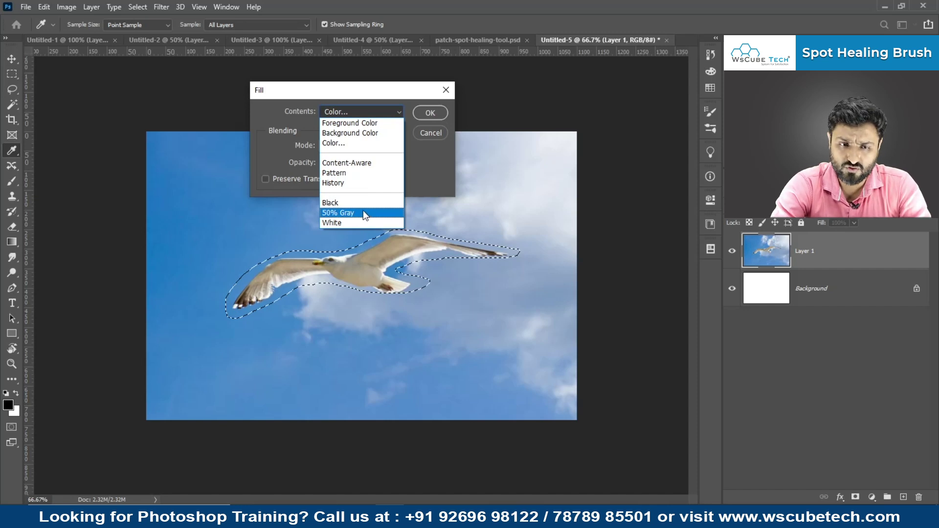
pyautogui.click(363, 167)
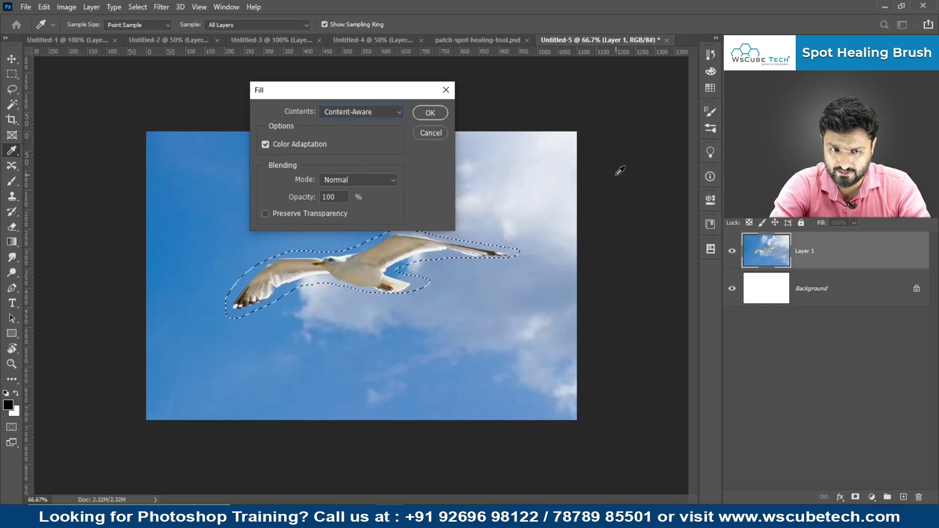
pyautogui.click(362, 181)
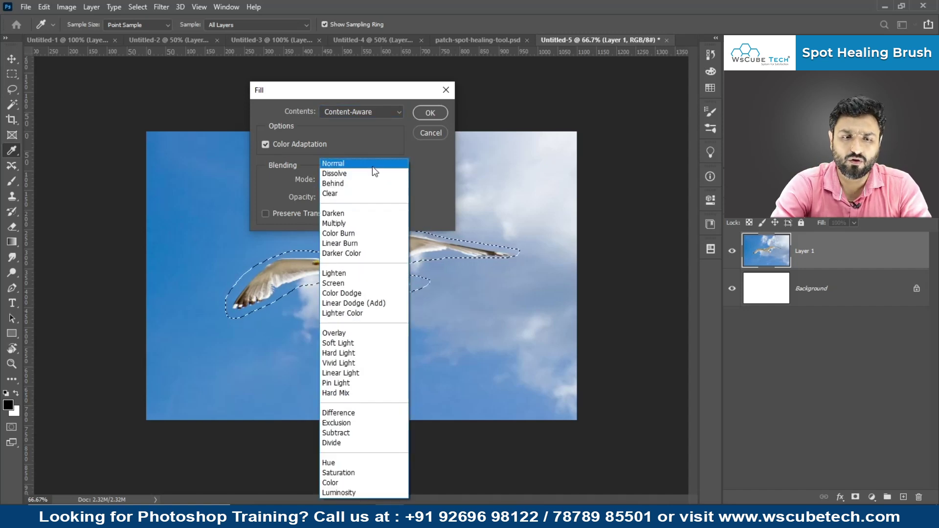
pyautogui.click(371, 166)
pyautogui.click(311, 195)
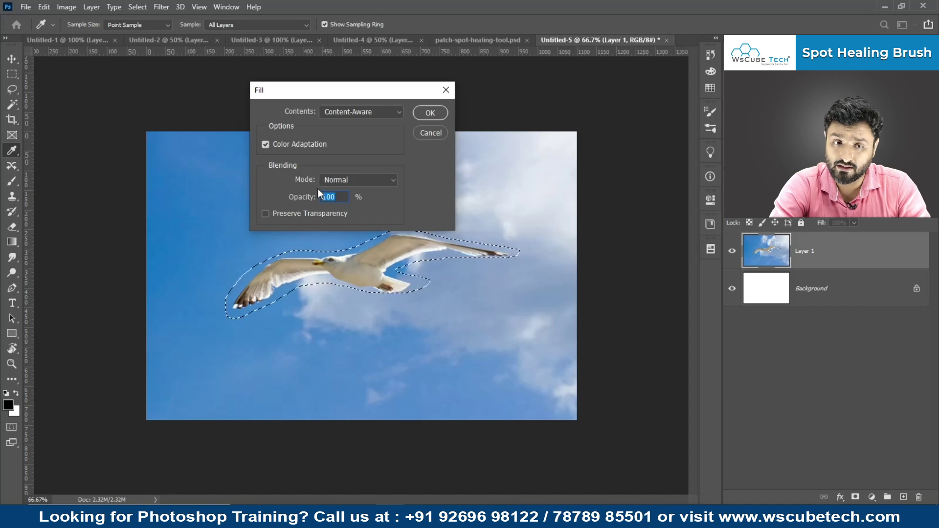
pyautogui.click(442, 113)
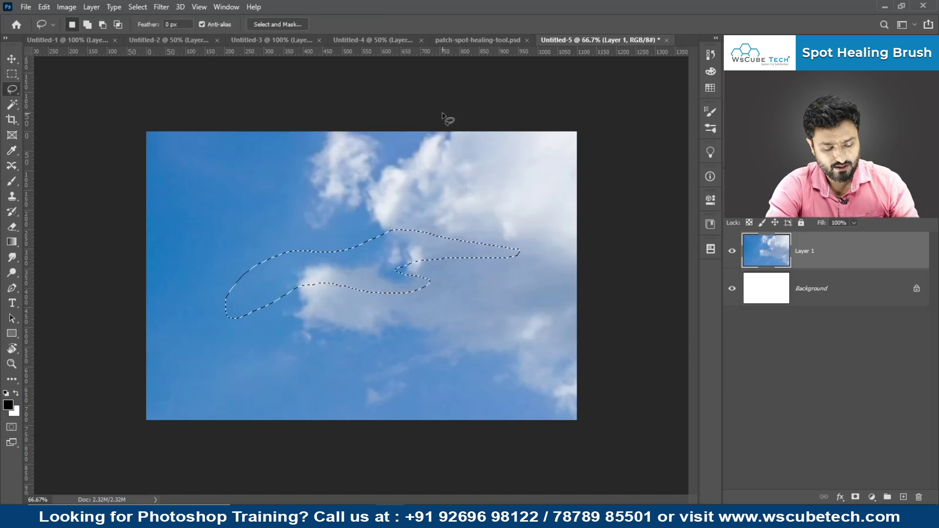
pyautogui.hotkey('ctrl', 'd')
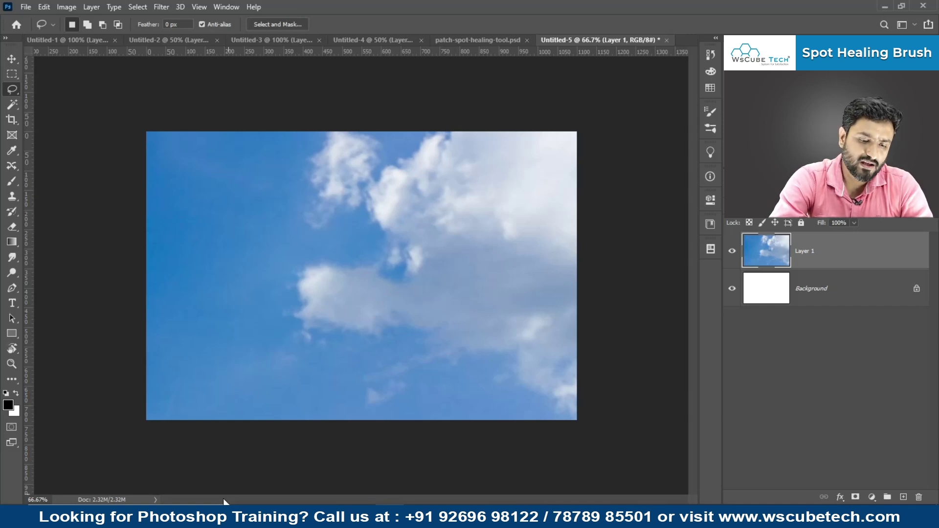
# Step: Switch to the browser and select the Pinterest "Beach bird | Sea birds" picture among the "birds on beach" image results
pyautogui.hotkey('alt', 'Tab')
pyautogui.click(108, 7)
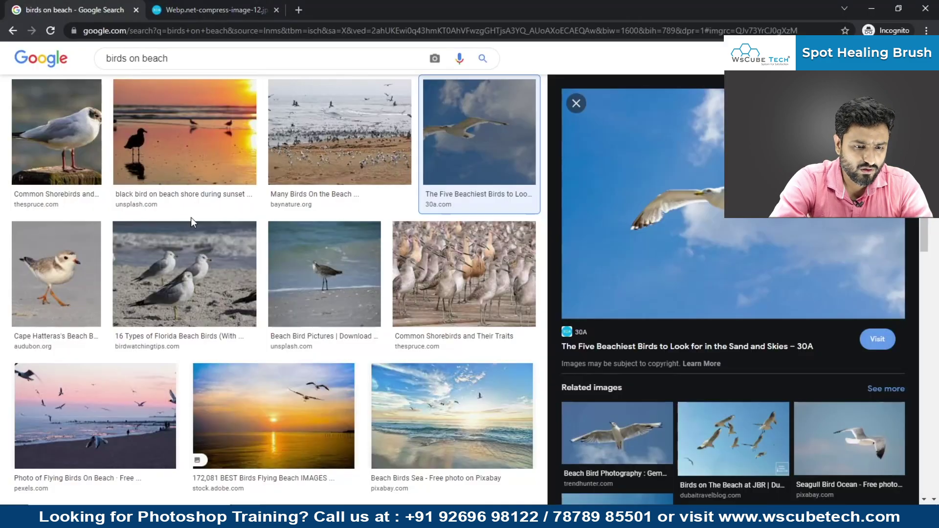
pyautogui.scroll(-3, 190, 216)
pyautogui.scroll(4, 339, 242)
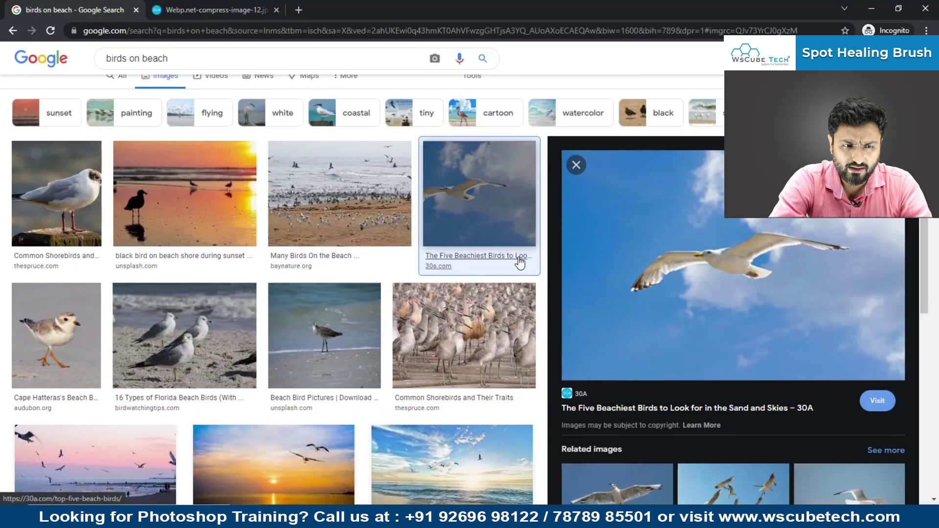
pyautogui.scroll(-10, 327, 277)
pyautogui.scroll(-5, 327, 276)
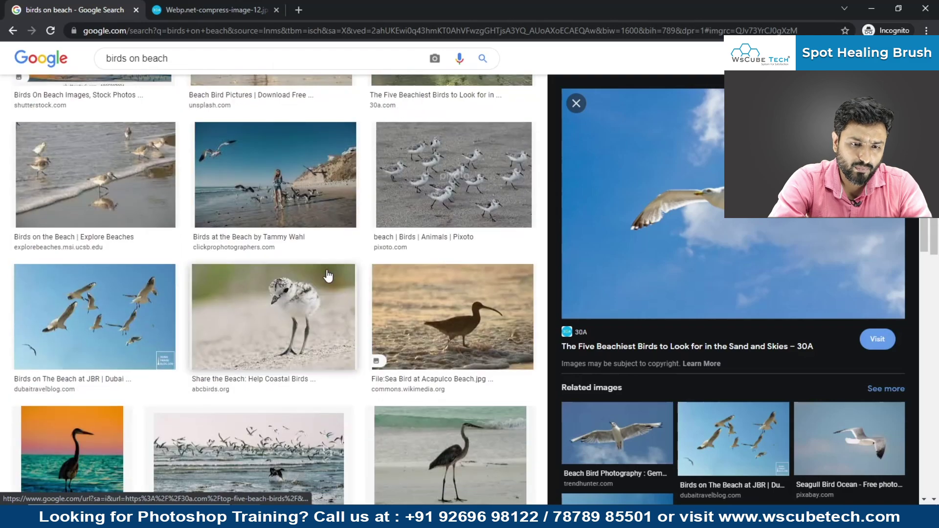
pyautogui.scroll(-5, 328, 277)
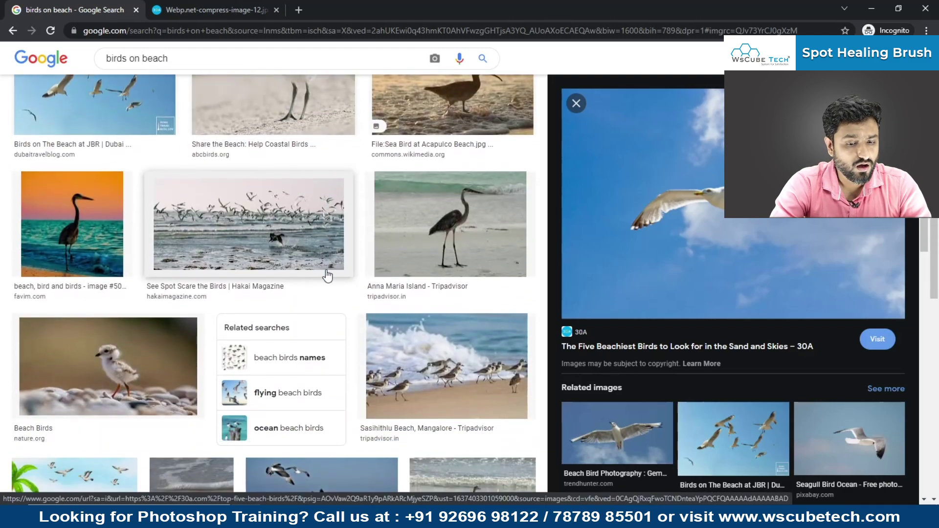
pyautogui.click(184, 288)
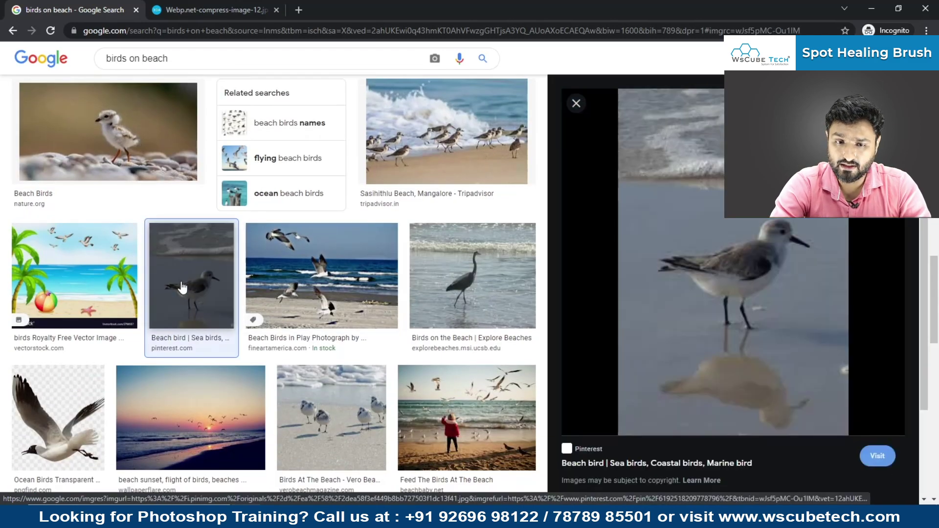
# Step: Open the beach bird picture at full size in a separate browser tab and copy the image
pyautogui.rightClick(738, 310)
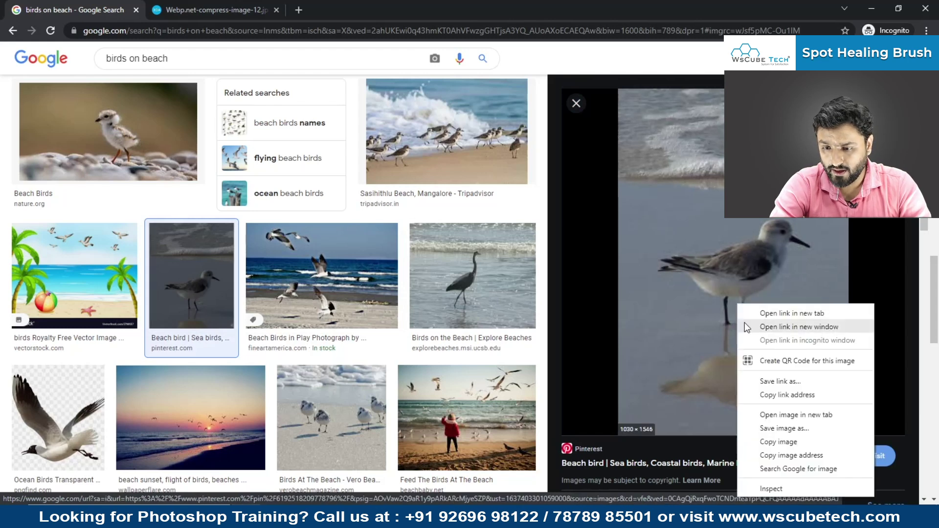
pyautogui.click(772, 412)
pyautogui.click(383, 1)
pyautogui.rightClick(445, 202)
pyautogui.click(465, 241)
# Step: Switch back to Photoshop, create a new document at the copied image's size, and paste the beach bird picture into it
pyautogui.hotkey('alt', 'Tab')
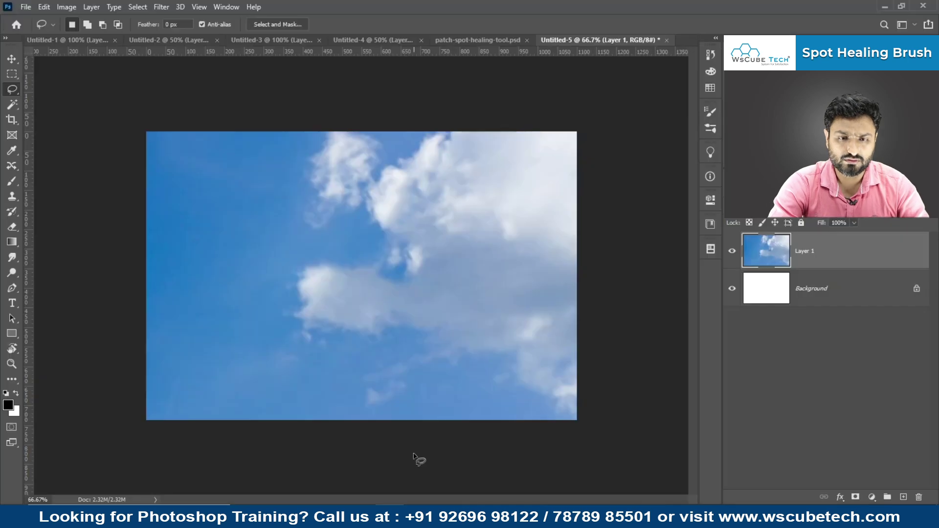
pyautogui.hotkey('ctrl', 'n')
pyautogui.press('Return')
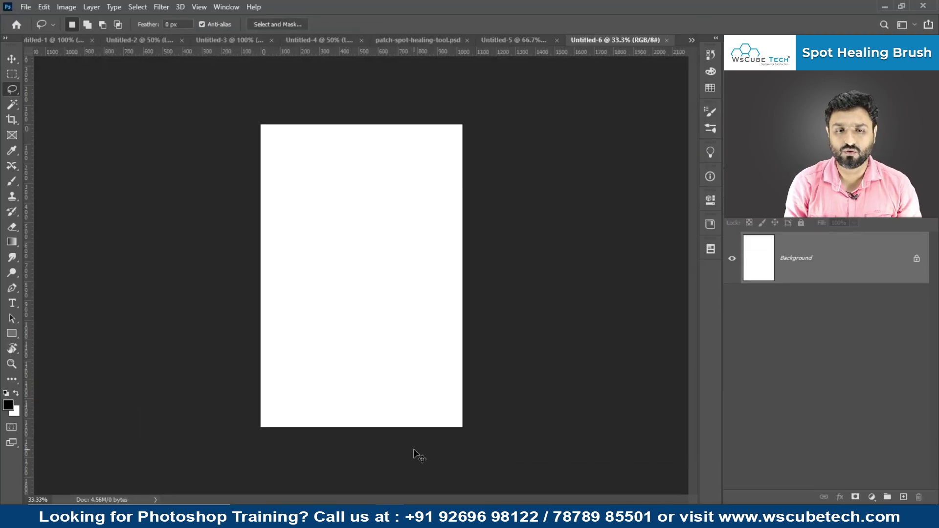
pyautogui.hotkey('ctrl', 'v')
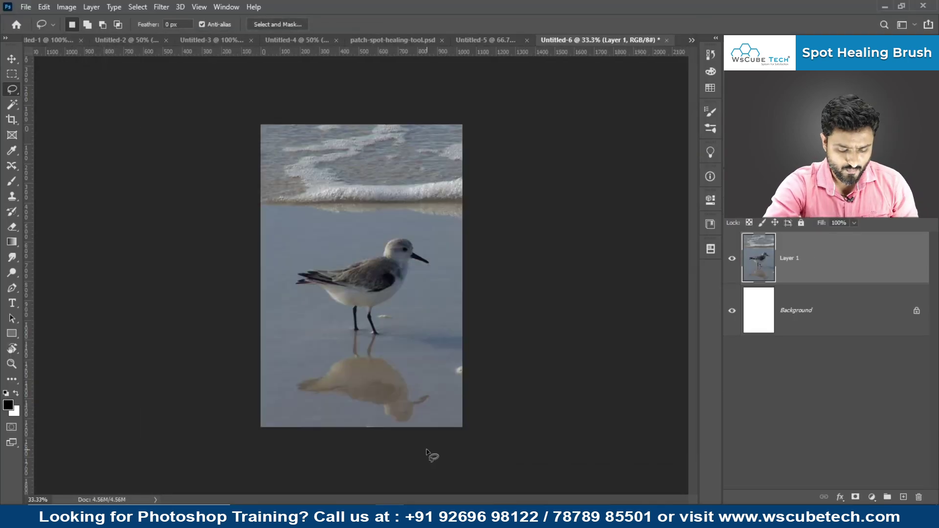
# Step: Outline the beach bird with its shadow and reflection, fill it with Content-Aware contents at 100% opacity, and deselect it
pyautogui.moveTo(375, 253)
pyautogui.mouseDown()
pyautogui.moveTo(286, 274)
pyautogui.moveTo(294, 295)
pyautogui.moveTo(321, 297)
pyautogui.moveTo(350, 329)
pyautogui.moveTo(345, 348)
pyautogui.moveTo(290, 384)
pyautogui.moveTo(296, 401)
pyautogui.moveTo(346, 400)
pyautogui.moveTo(406, 426)
pyautogui.moveTo(434, 389)
pyautogui.moveTo(418, 391)
pyautogui.moveTo(382, 341)
pyautogui.moveTo(463, 355)
pyautogui.moveTo(461, 329)
pyautogui.moveTo(408, 332)
pyautogui.moveTo(377, 319)
pyautogui.moveTo(414, 269)
pyautogui.moveTo(433, 262)
pyautogui.moveTo(408, 237)
pyautogui.moveTo(377, 253)
pyautogui.mouseUp()
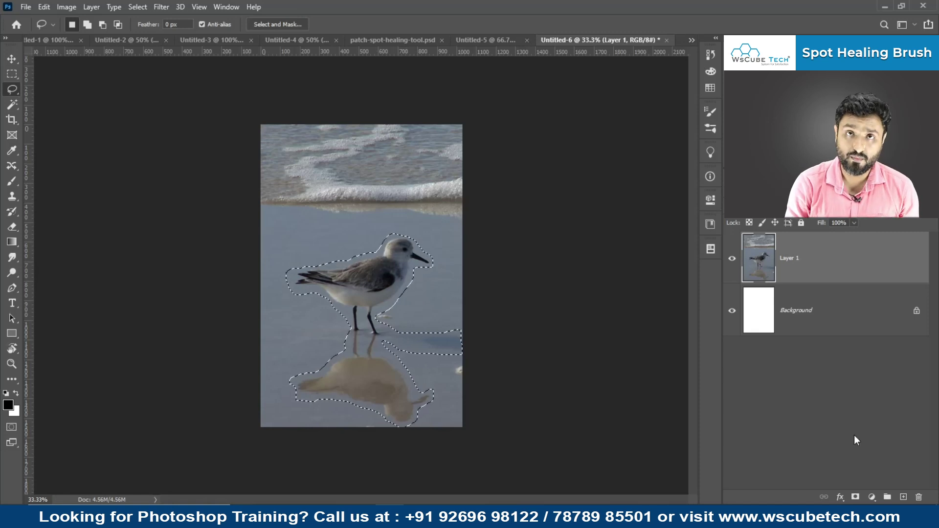
pyautogui.hotkey('shift', 'F5')
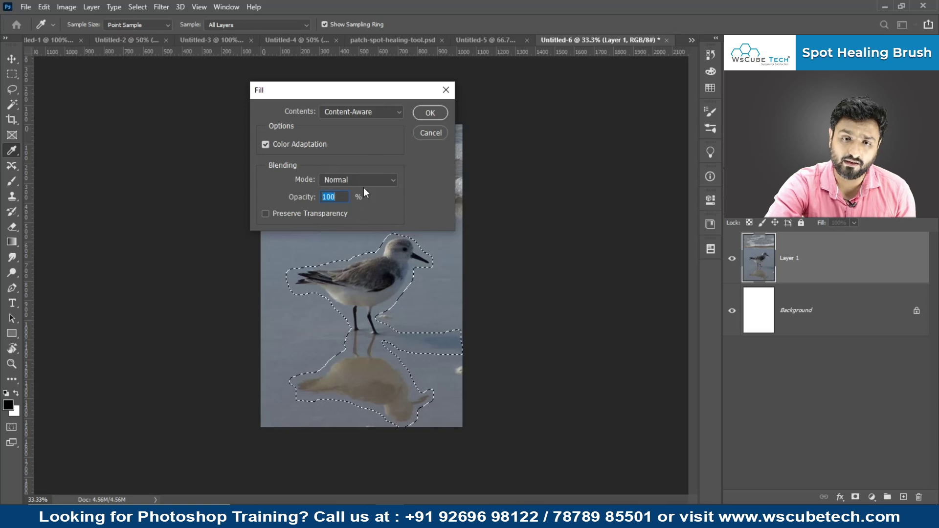
pyautogui.click(429, 113)
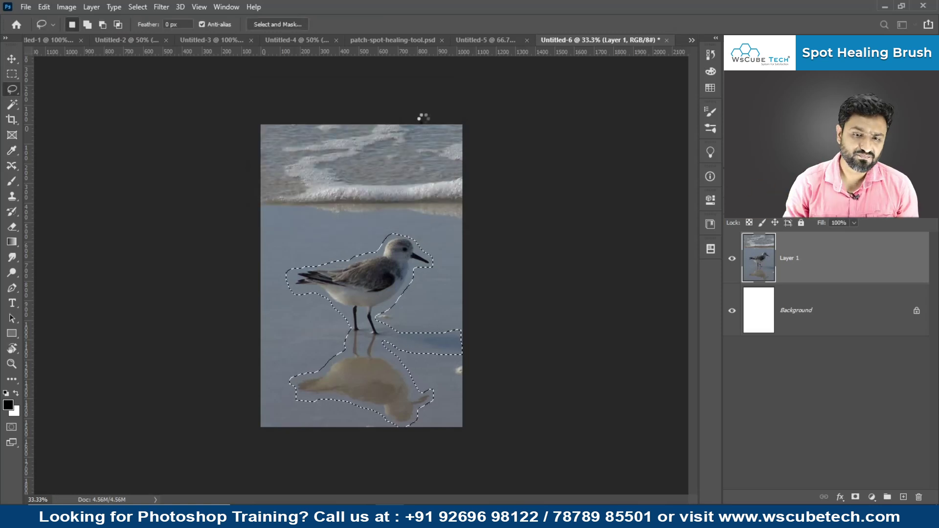
pyautogui.hotkey('ctrl', 'd')
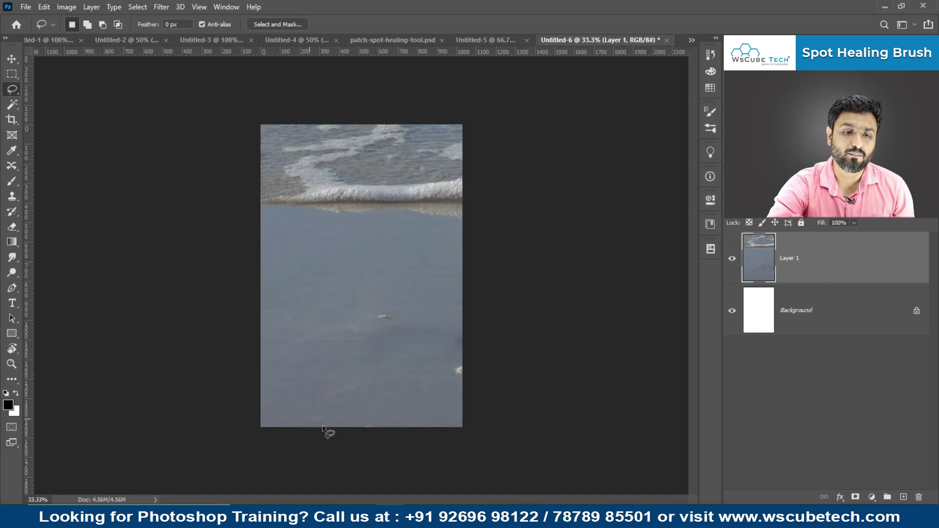
# Step: Review the retouched sky document, return to the beach document, and display the retouching tools grouped with Content-Aware Move
pyautogui.click(490, 37)
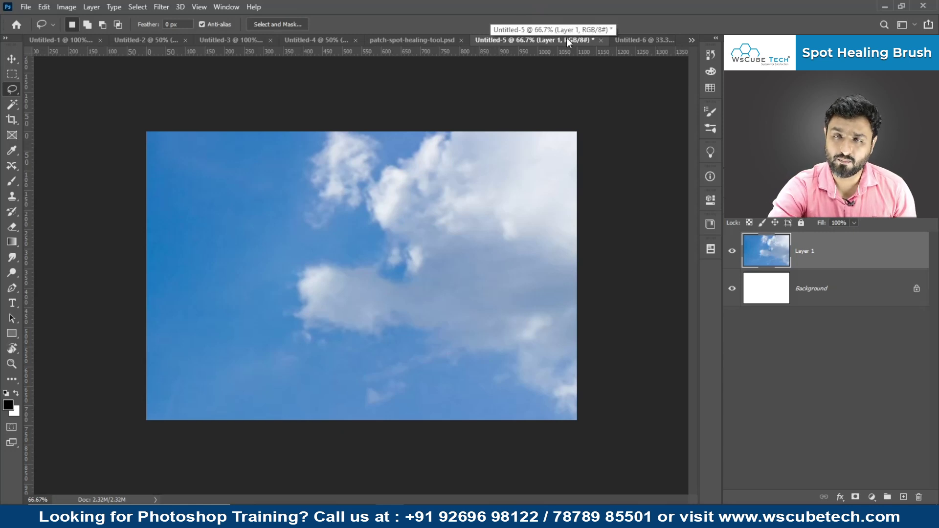
pyautogui.click(645, 41)
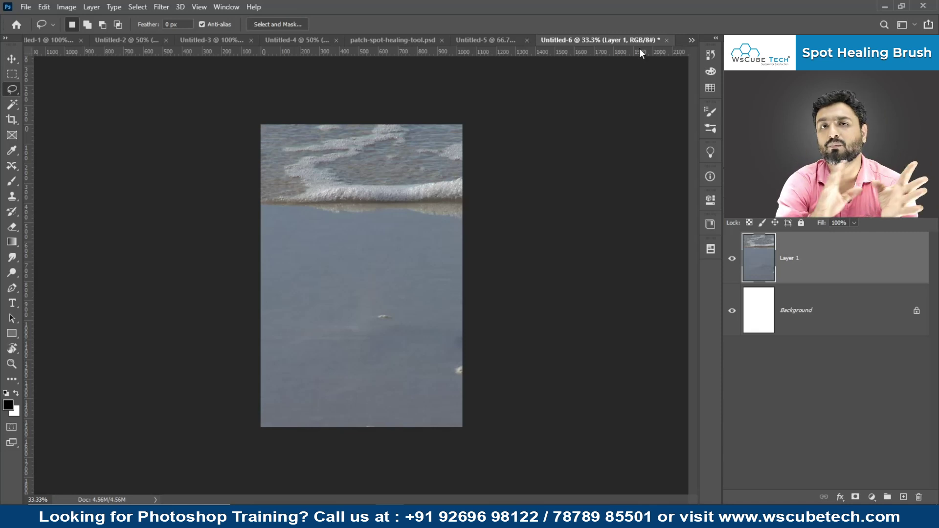
pyautogui.click(11, 211)
pyautogui.click(13, 165)
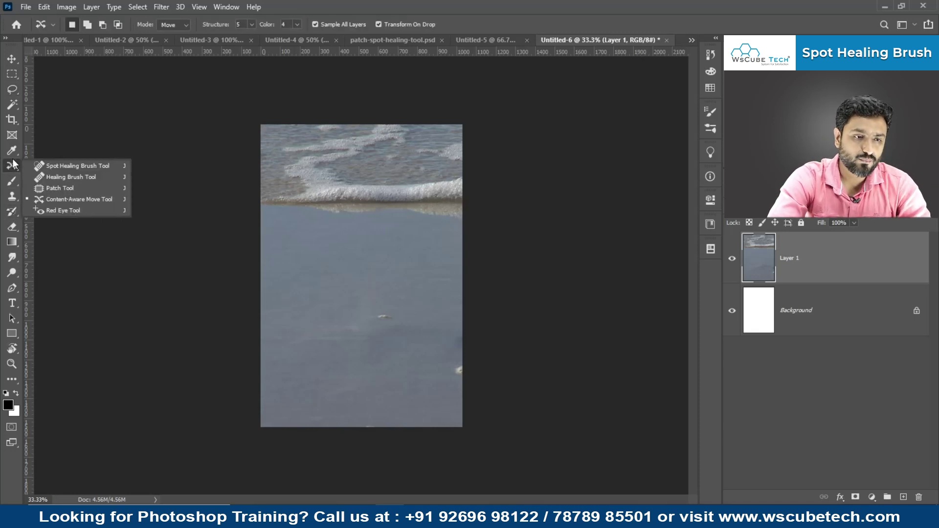